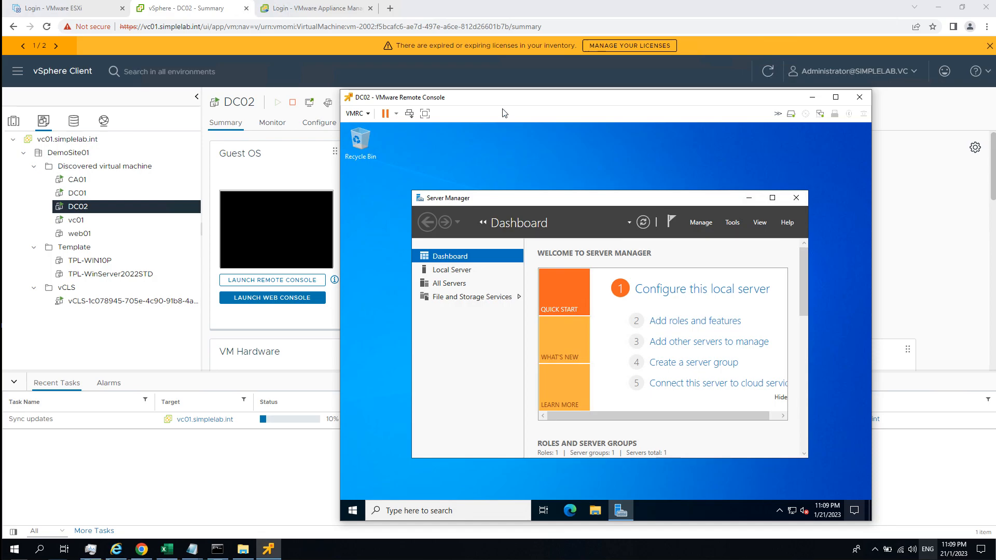
left_click_drag(486, 89, 469, 75)
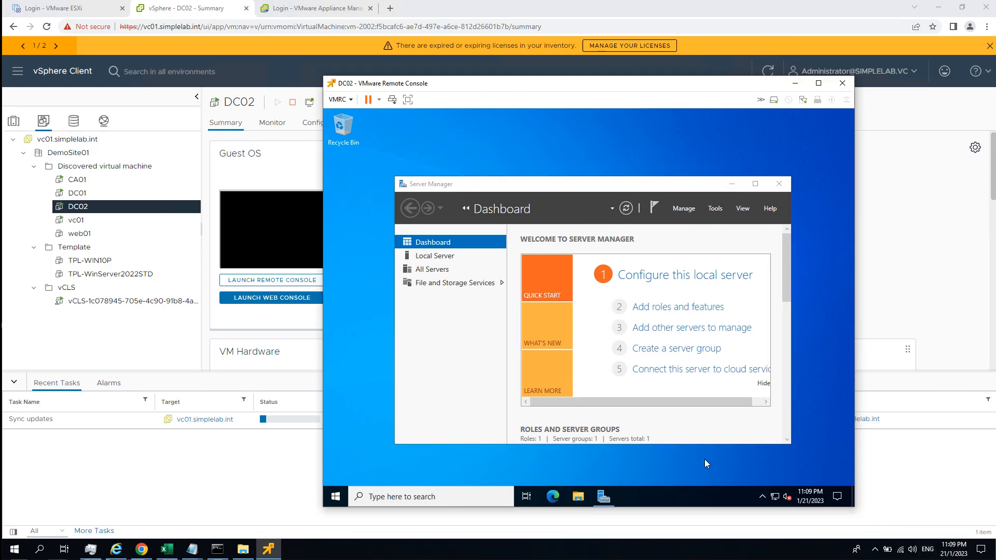
right_click(662, 504)
mouse_move(711, 309)
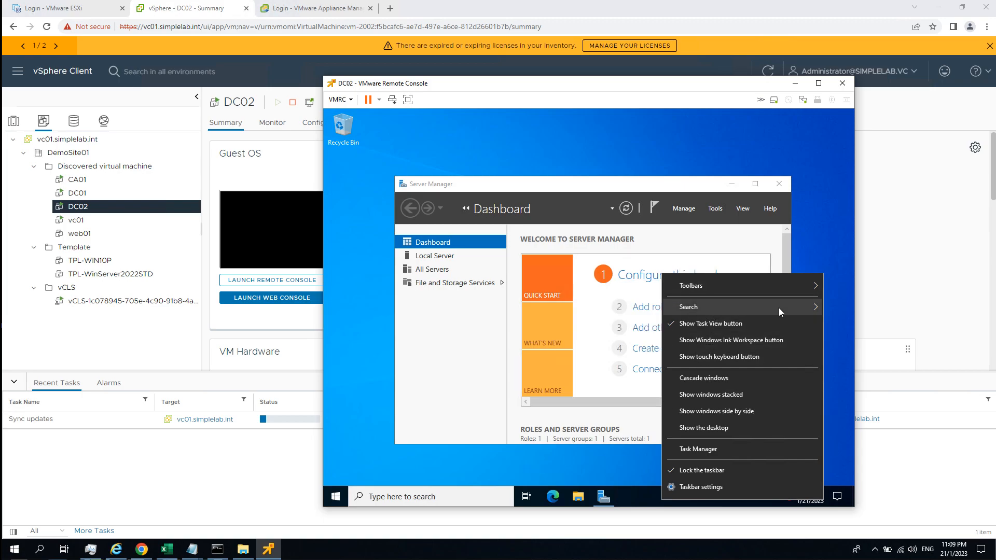
mouse_move(779, 307)
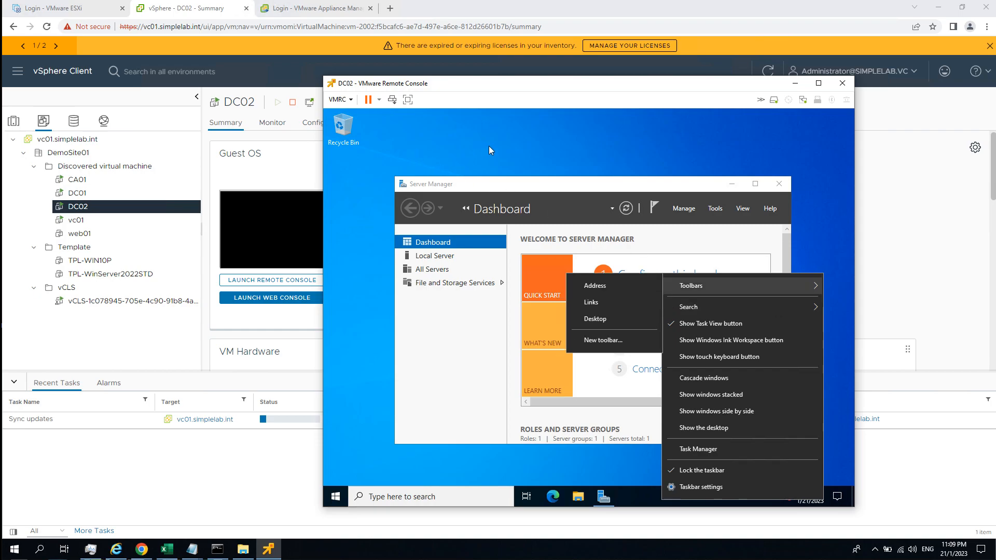
left_click(515, 178)
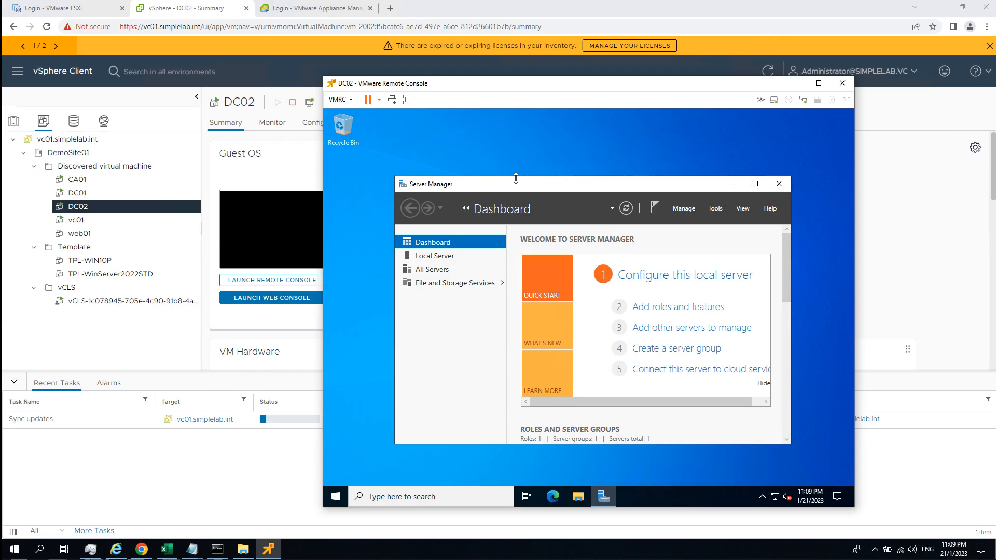
left_click(337, 496)
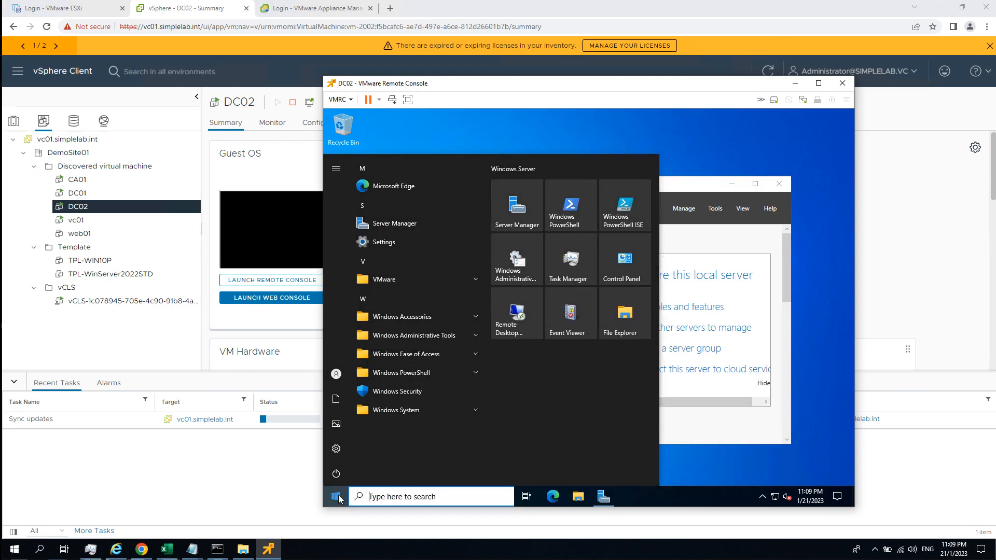
type("sysdm.cpl")
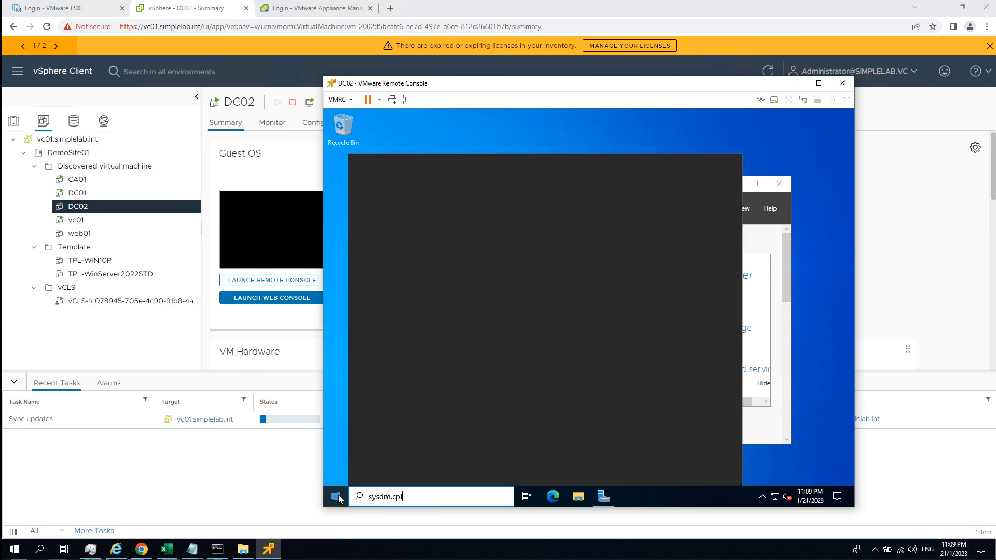
key("Return")
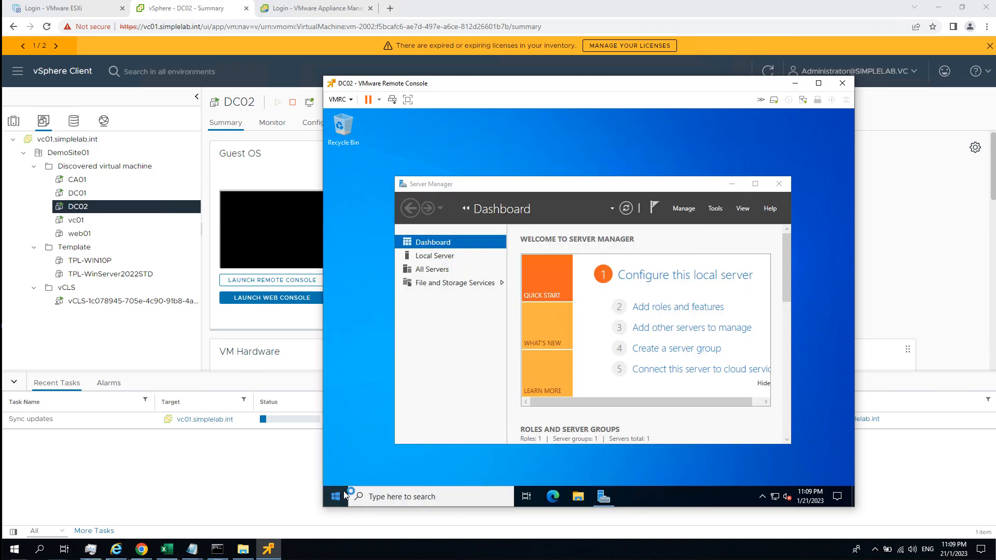
left_click(450, 366)
Open Command Prompt on DC02 and launch Network Connections by running ncpa.cpl.
left_click(336, 496)
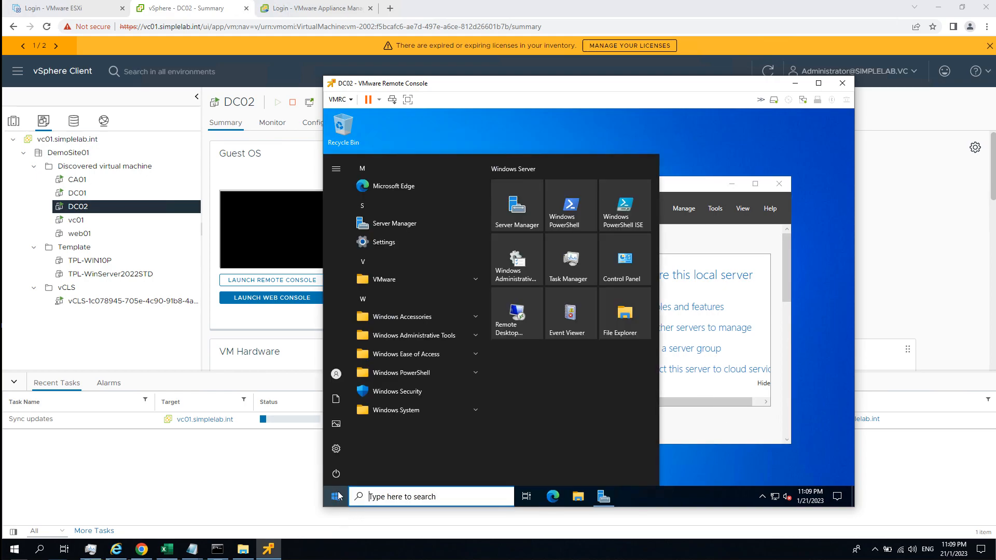
type("cmd")
key("Return")
type("n")
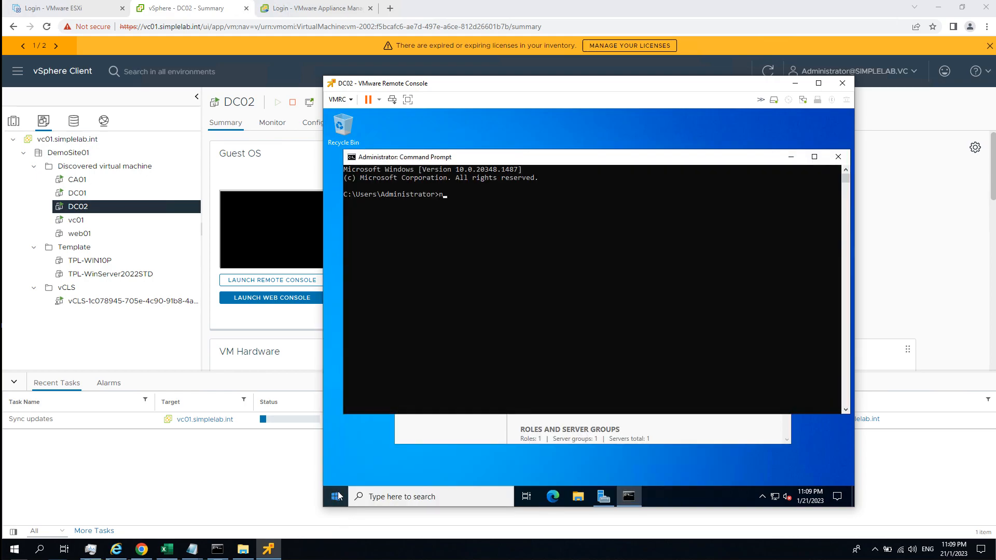
type("cpa.cpl")
key("Return")
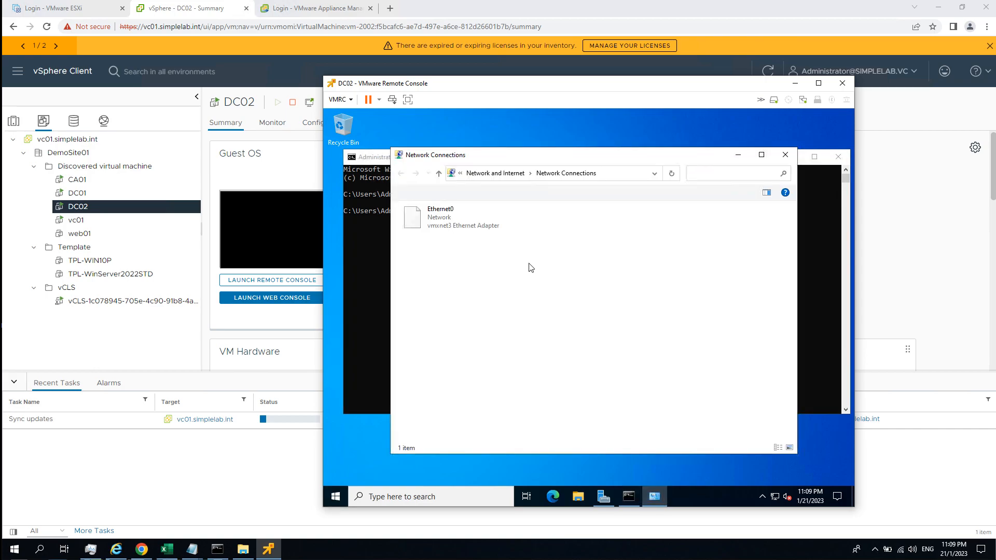
Give the Ethernet0 adapter the static IPv4 address 192.168.111.102 with subnet mask 255.255.255.0.
double_click(463, 226)
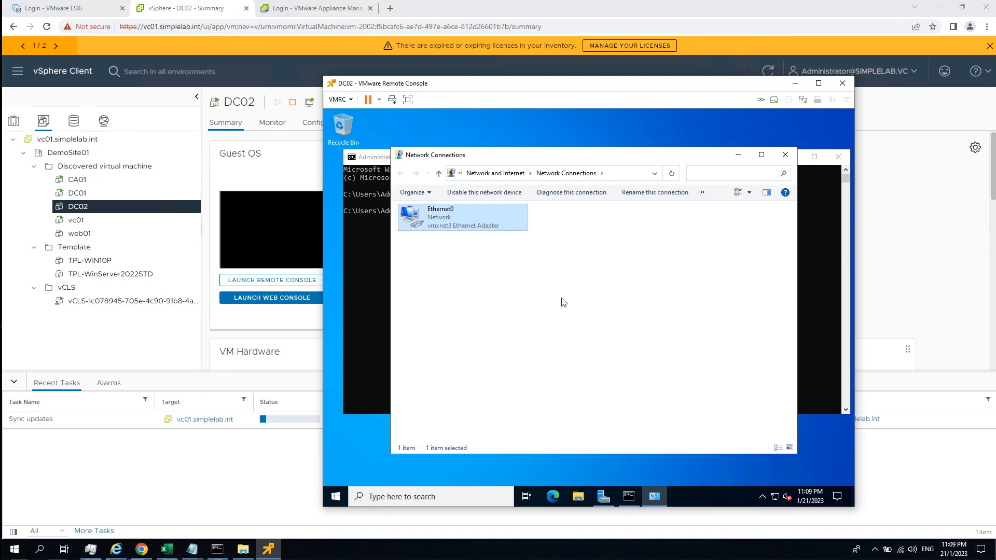
left_click(530, 390)
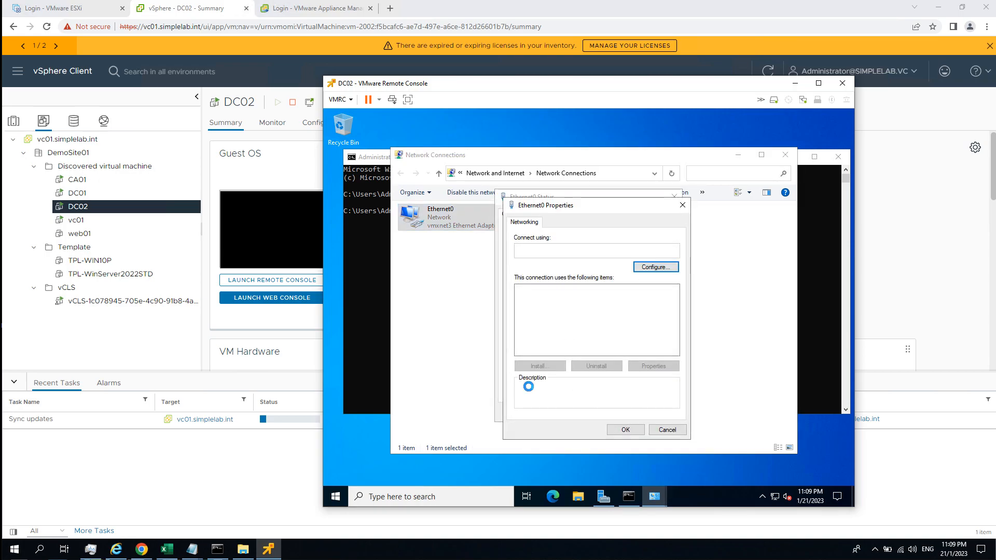
double_click(621, 316)
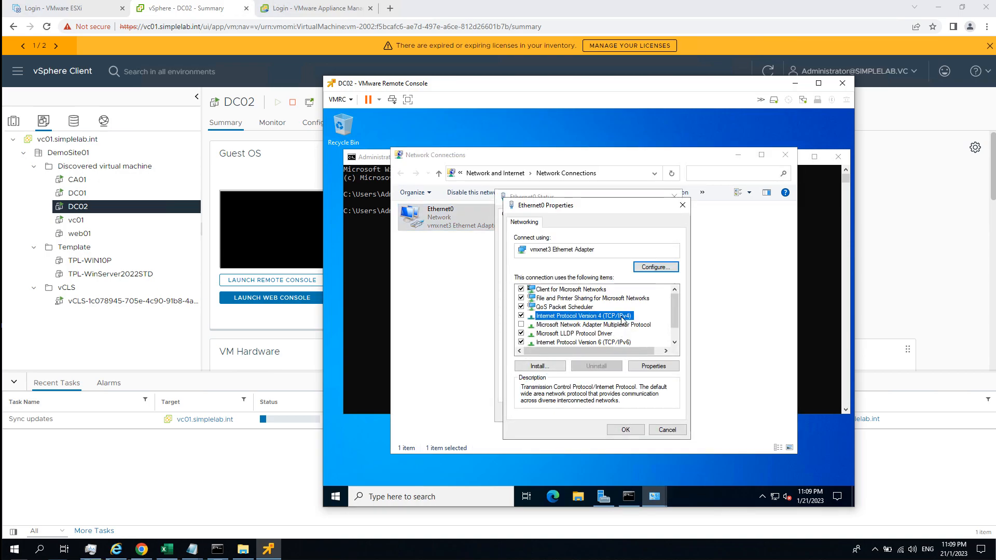
left_click(590, 323)
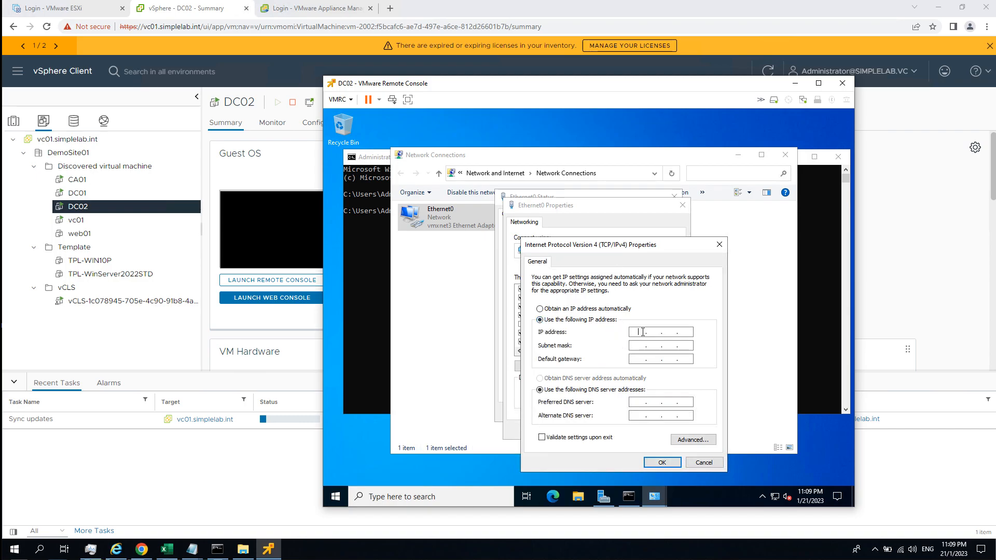
type("192 . 168 . 111 . 102")
key("Tab")
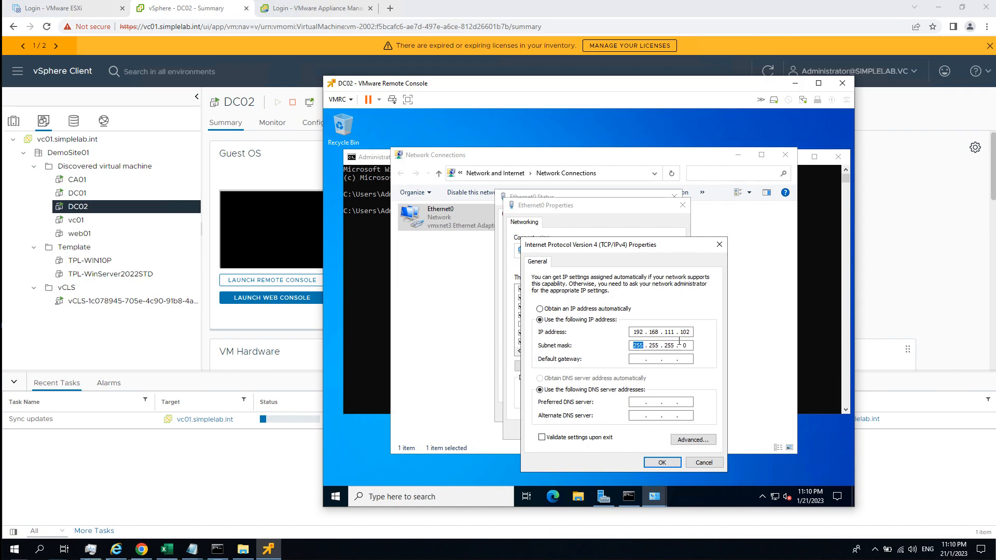
Fill in Ethernet0's default gateway and set its preferred DNS server to 192.168.111.101.
left_click(649, 361)
type("192.1")
type("68")
type("111")
type("192")
type("168")
type("11110")
type("1")
Enter the loopback address as Ethernet0's alternate DNS server.
left_click(641, 416)
type("127 . 0 . 0 . 1")
left_click_drag(691, 403, 622, 406)
key("BackSpace")
key("ctrl+z")
left_click(687, 416)
Save the IPv4 settings and close Ethernet0's properties and status dialogs.
left_click(662, 463)
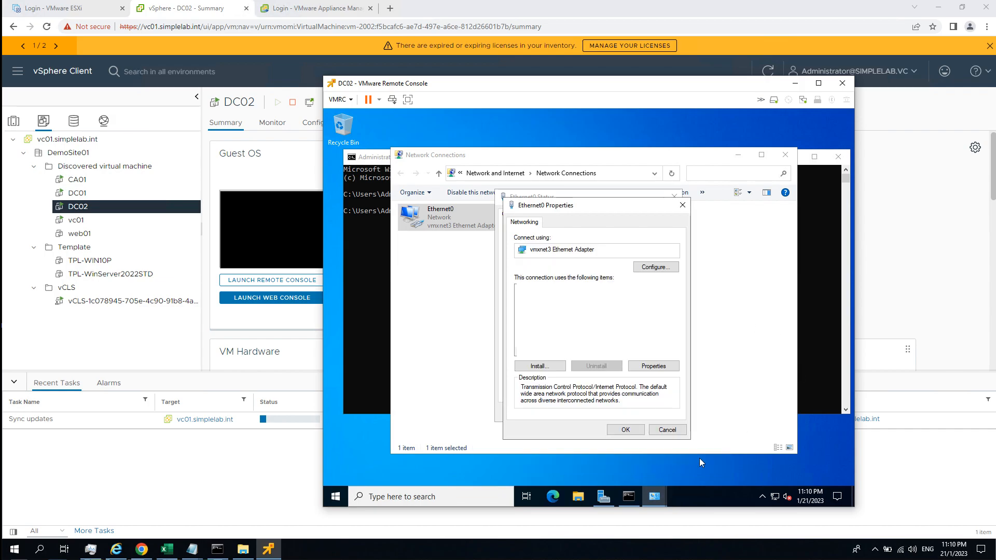
left_click(629, 429)
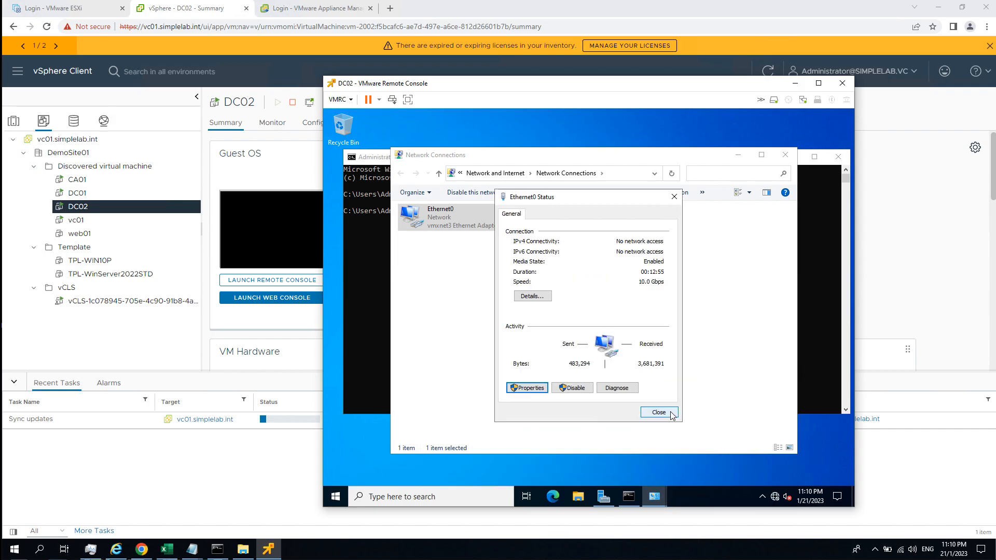
left_click(659, 412)
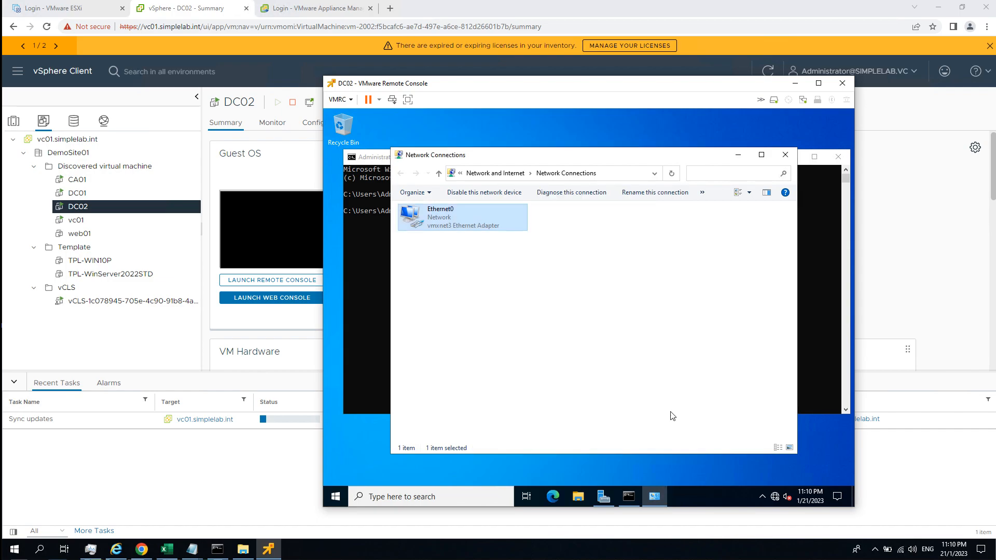
Run sysdm.cpl in Command Prompt to open System Properties and show the computer name settings.
left_click(375, 334)
type("sysdm.cpl")
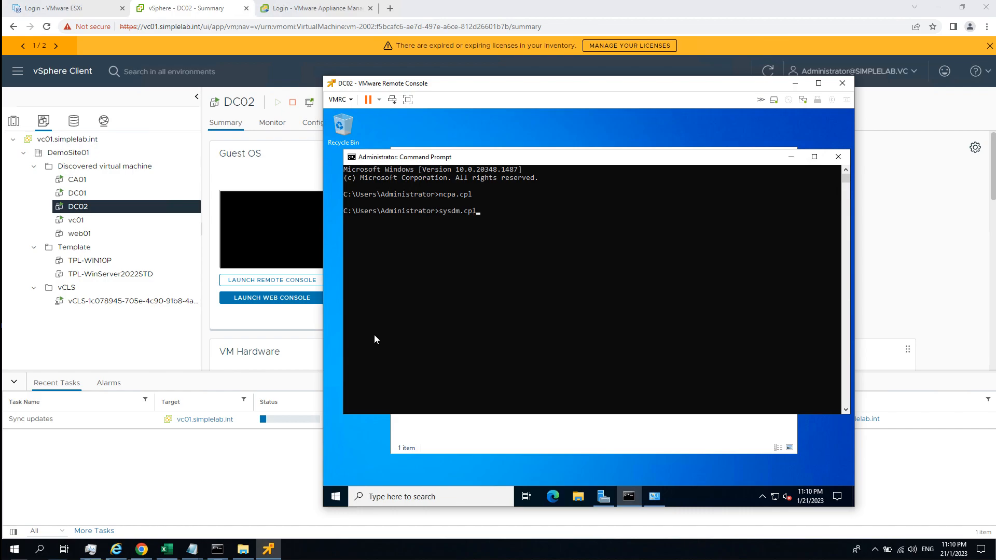
key("Return")
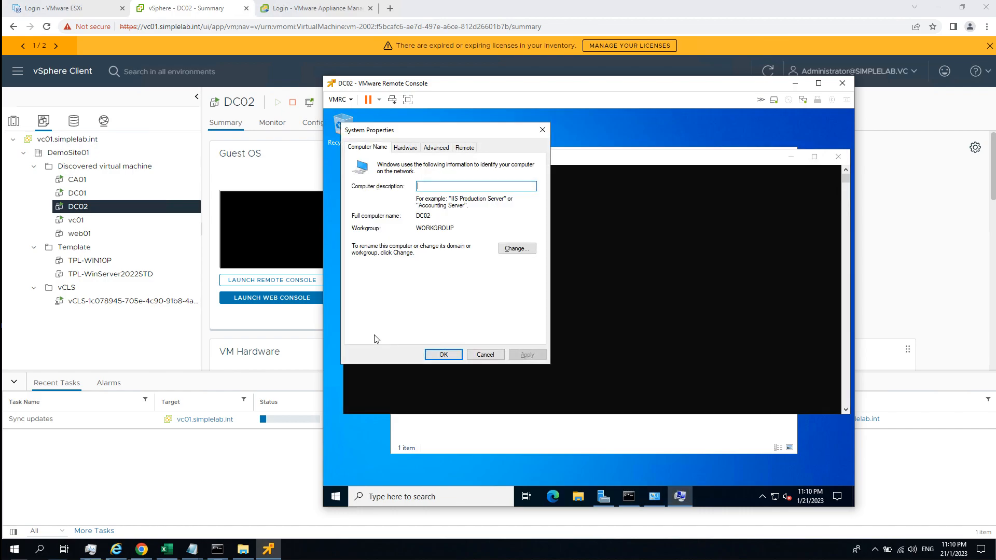
left_click(436, 147)
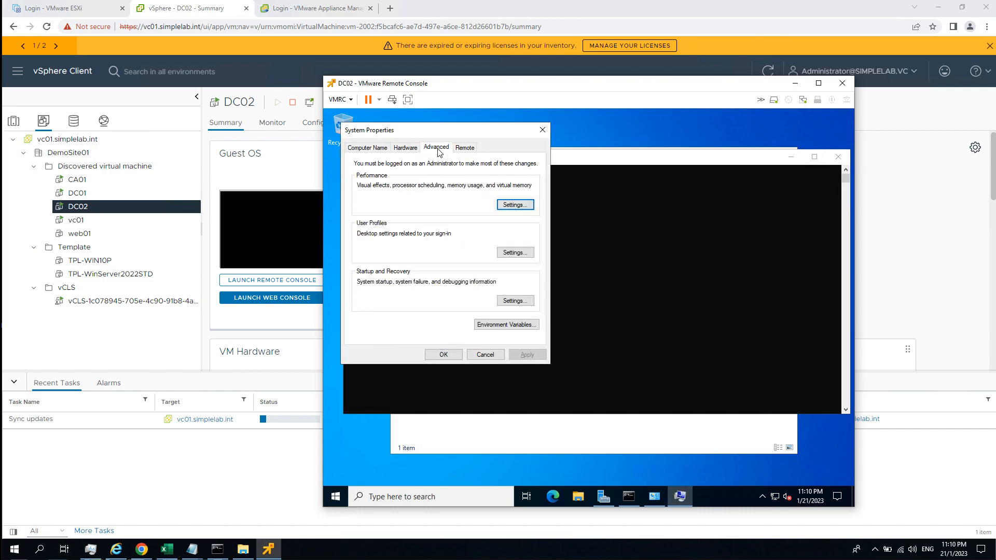
left_click(370, 148)
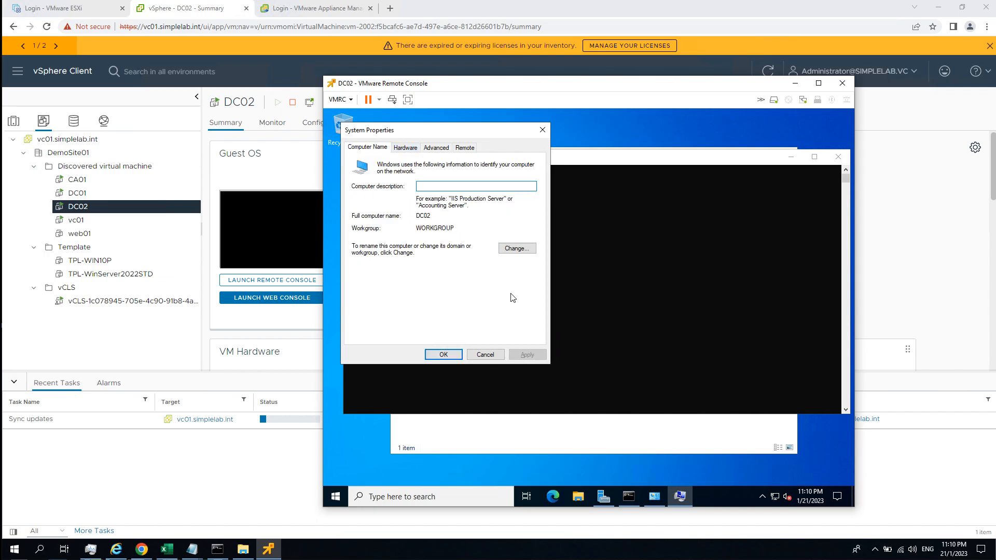
Change DC02's membership from a workgroup to the domain simplelab.int and submit the change.
left_click(514, 250)
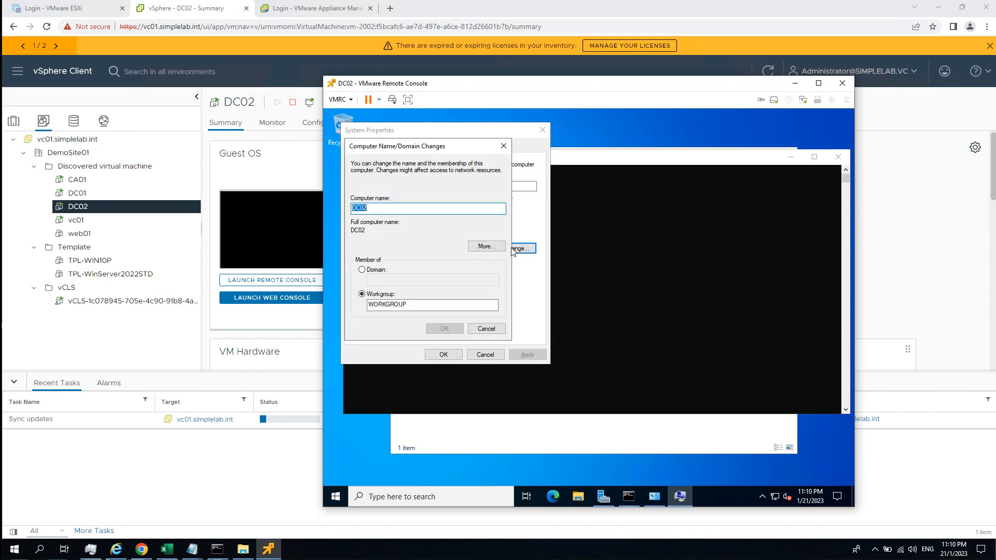
left_click(376, 270)
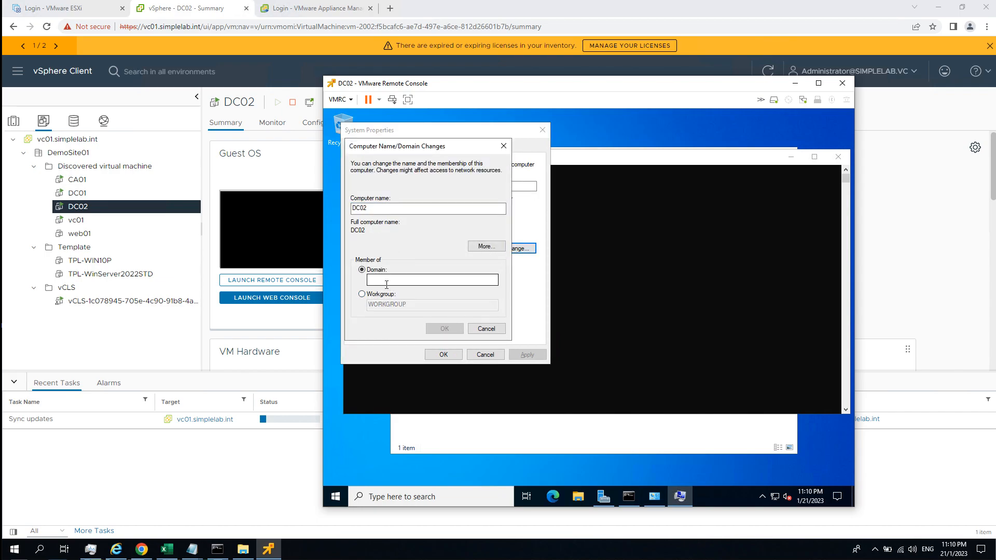
type("simplelab.int")
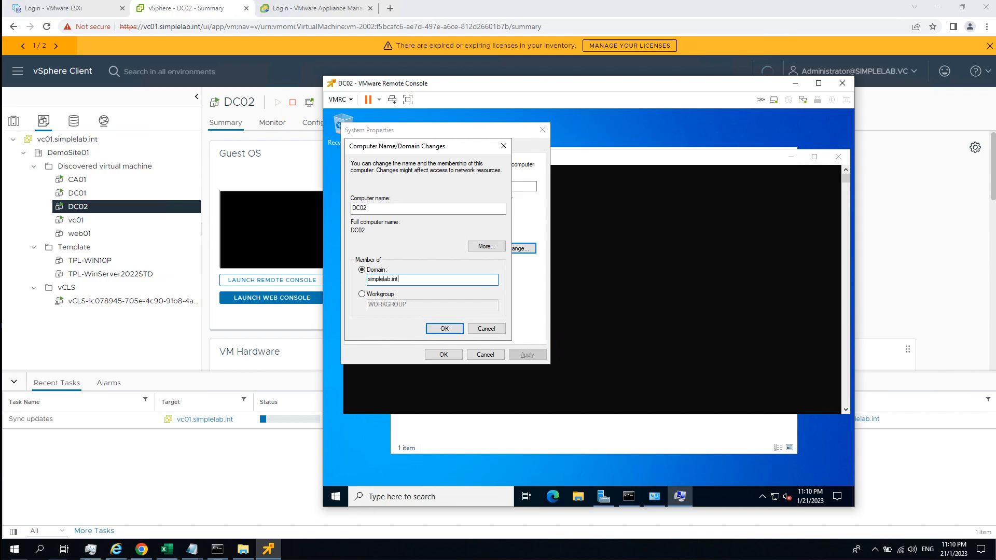
key("Return")
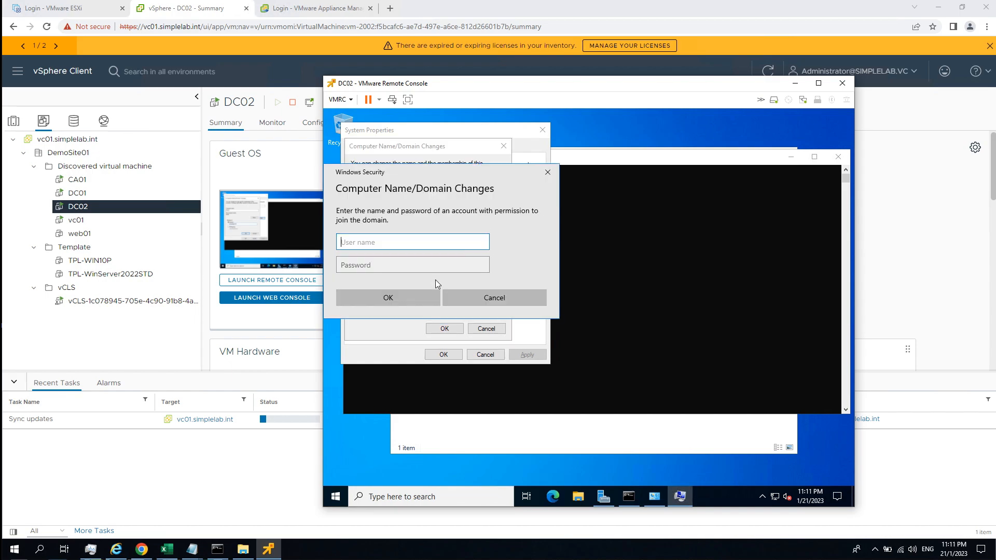
type("Administrator")
key("Tab")
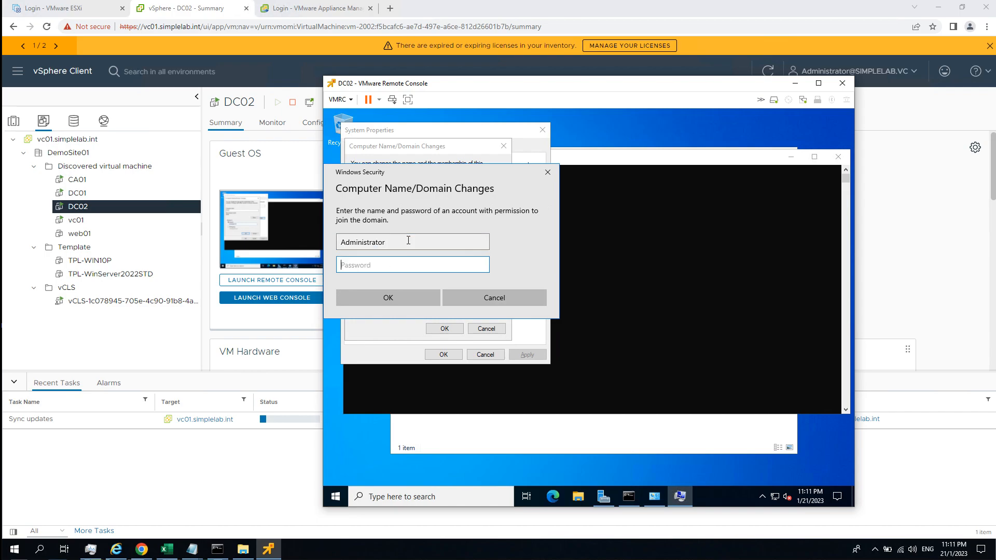
left_click(408, 240)
key("BackSpace")
key("BackSpace")
key("BackSpace")
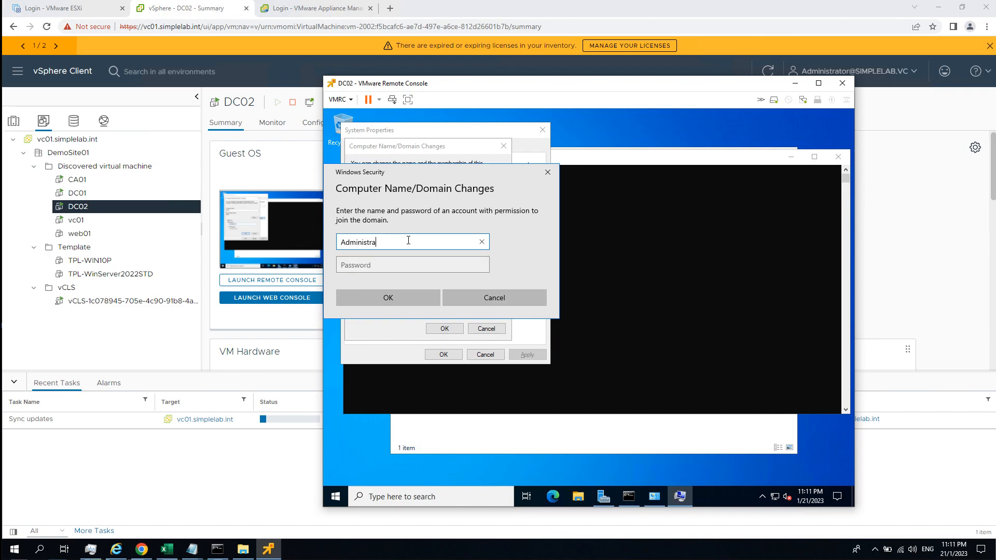
key("BackSpace")
key("BackSpace")
key("BackSpace")
key("BackSpace")
key("BackSpace")
key("BackSpace")
key("BackSpace")
key("BackSpace")
key("BackSpace")
key("BackSpace")
Authorize the domain join with the user name demoadmin01 and the account password.
type("demoadmin01")
key("Tab")
type("*********")
key("Return")
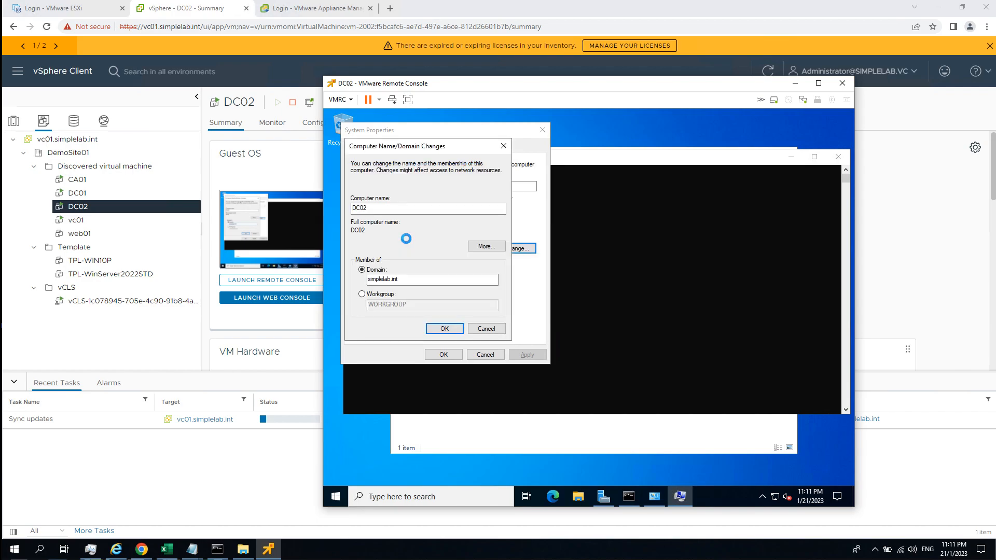
Acknowledge the domain change messages, close System Properties and restart DC02.
left_click(649, 340)
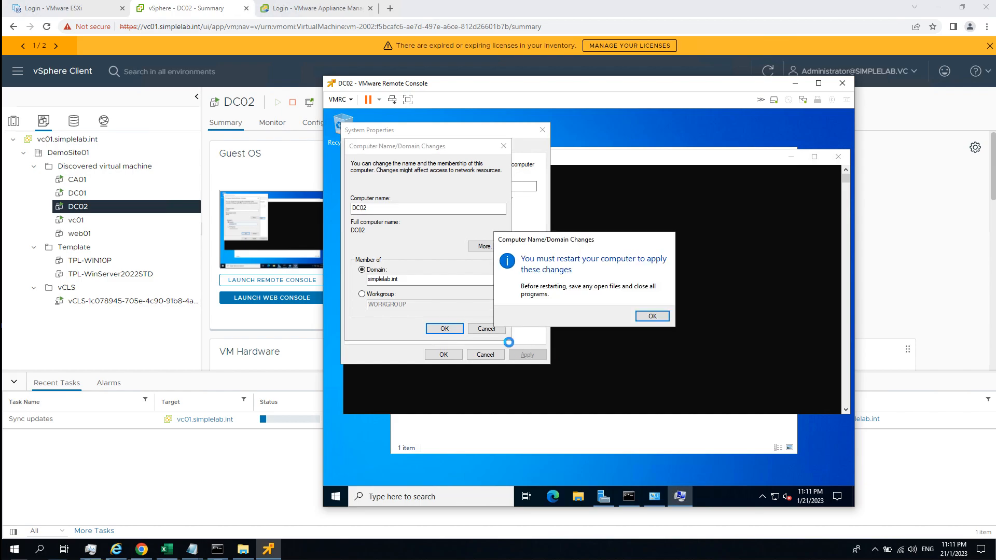
left_click(651, 316)
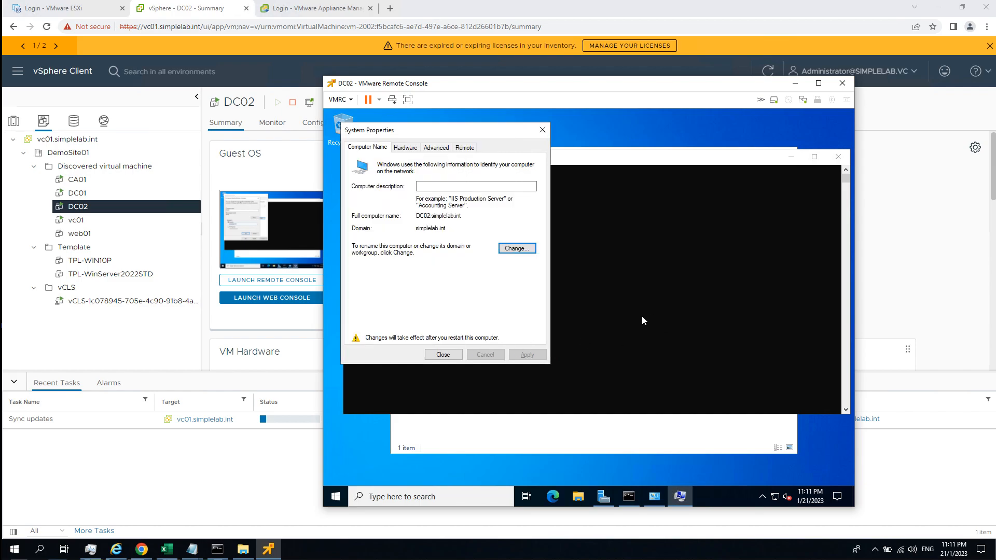
left_click(449, 355)
left_click(597, 314)
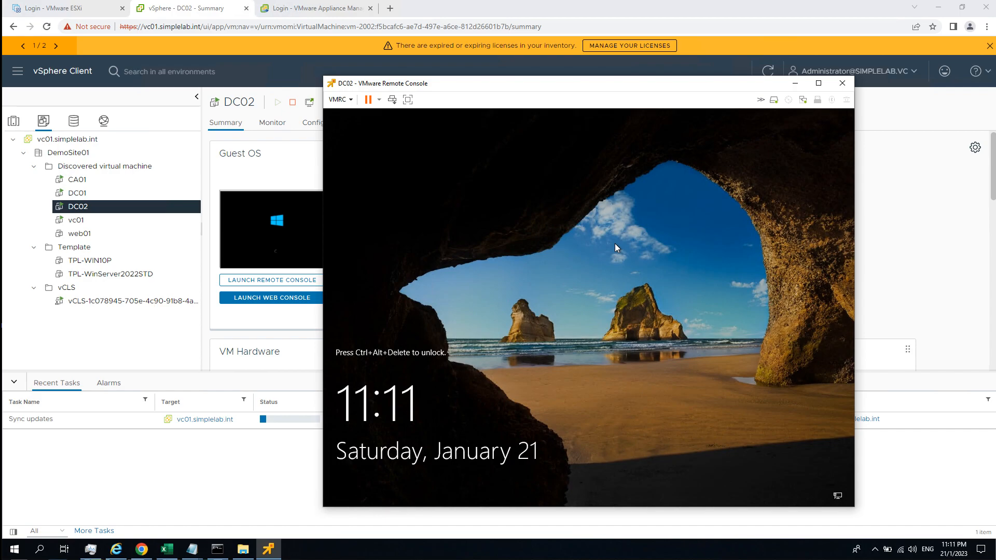
Unlock DC02 and sign in to the SIMPLELAB domain as another user with the user name demoadmin01 and the account password.
key("ctrl+alt+Insert")
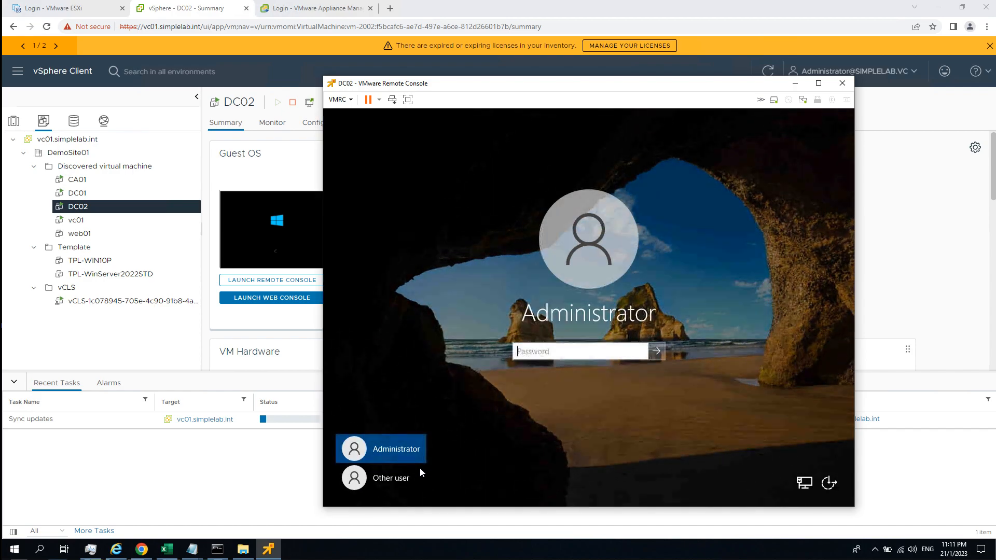
left_click(381, 477)
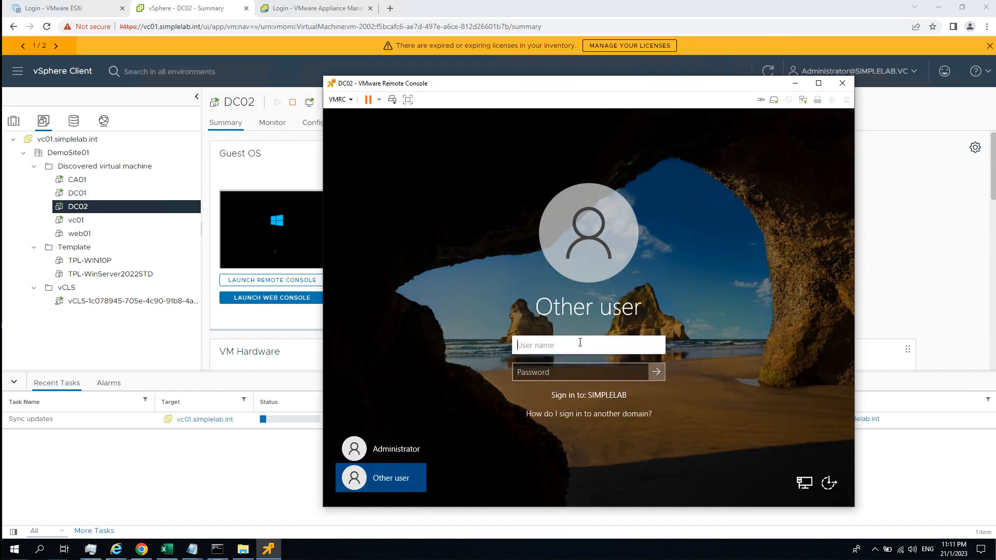
type("demoadmin01")
key("Tab")
type("VMware1!")
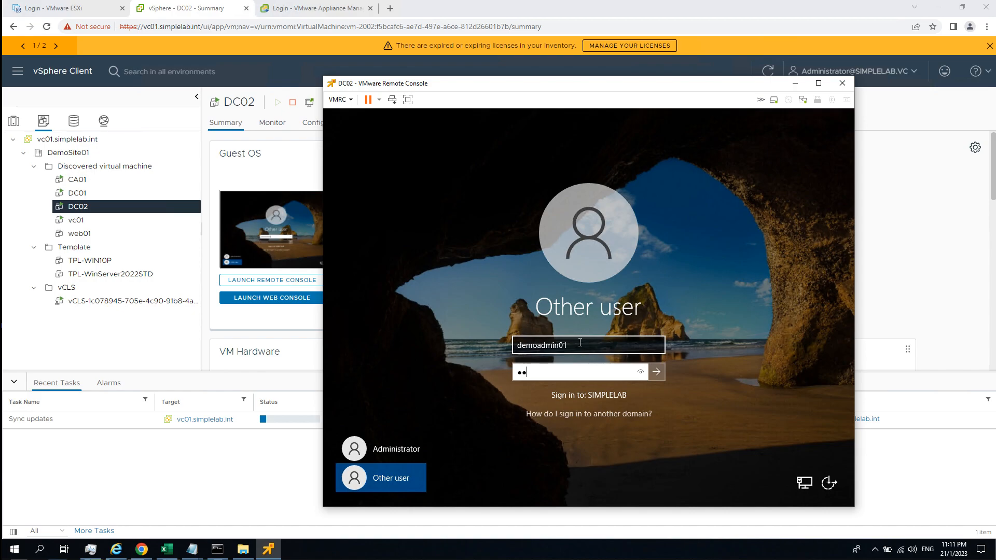
key("Return")
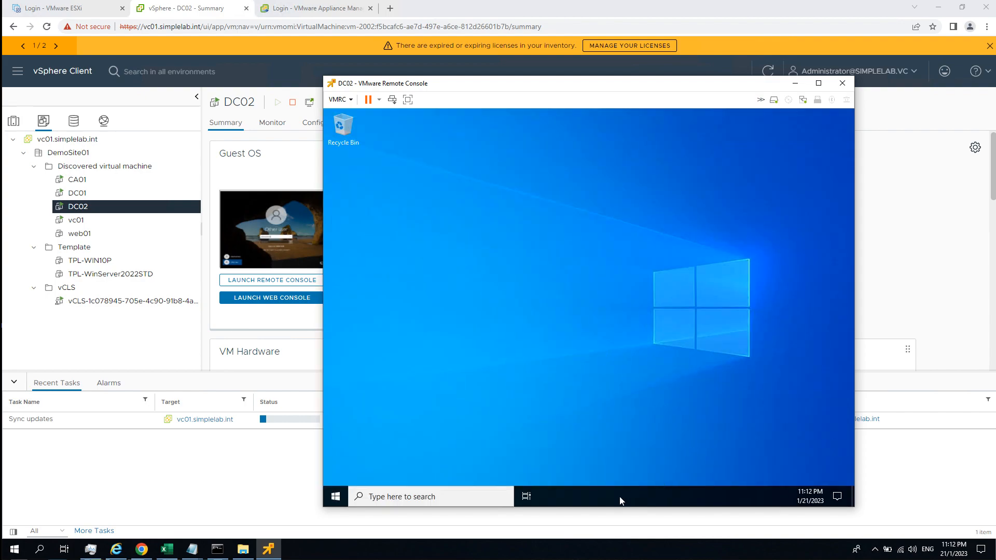
Remove the Task View button from DC02's taskbar and set its search box to Hidden.
right_click(619, 500)
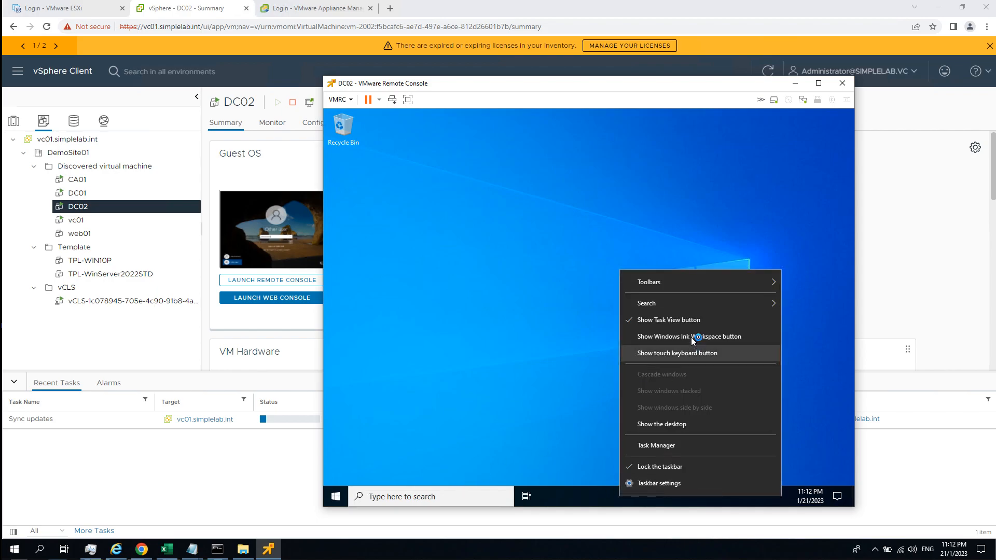
left_click(668, 319)
right_click(594, 494)
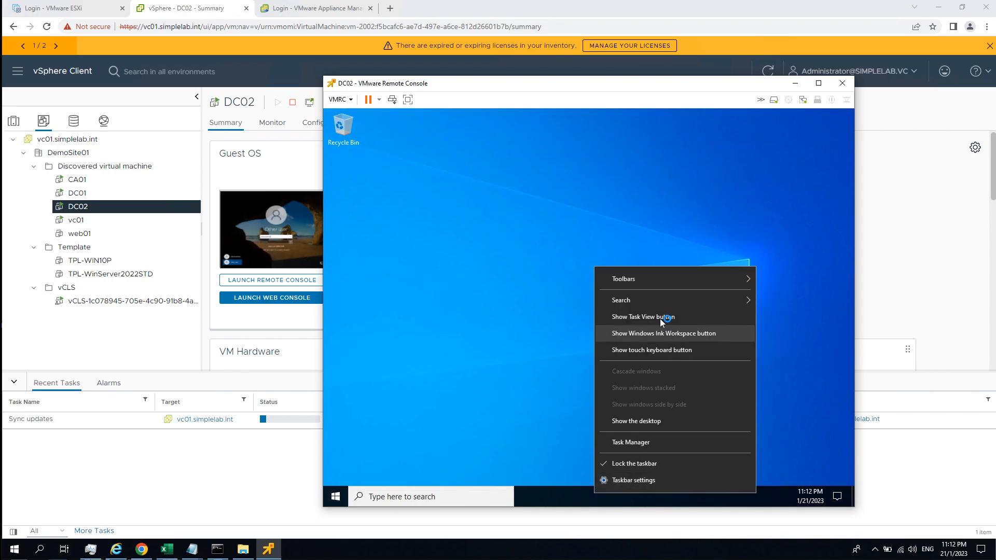
mouse_move(742, 299)
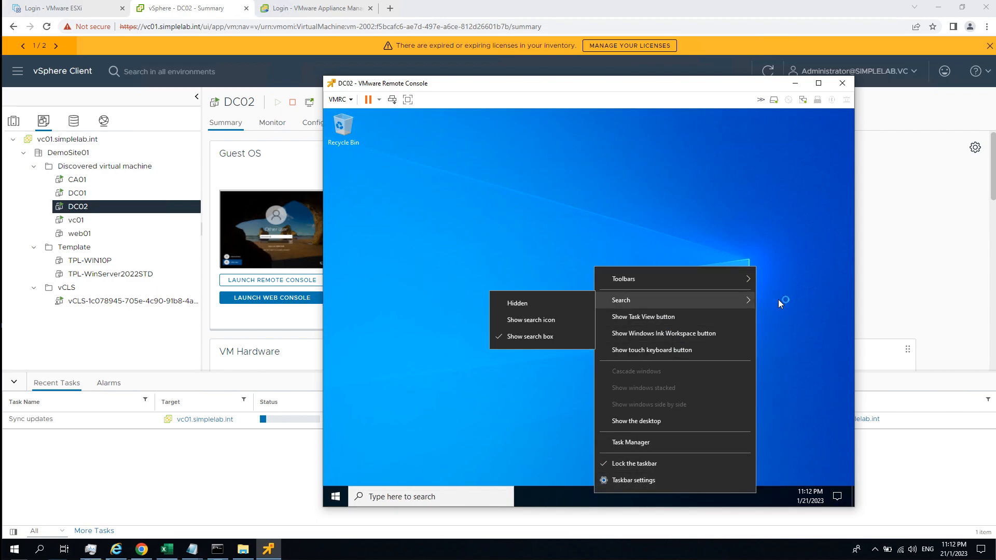
left_click(556, 308)
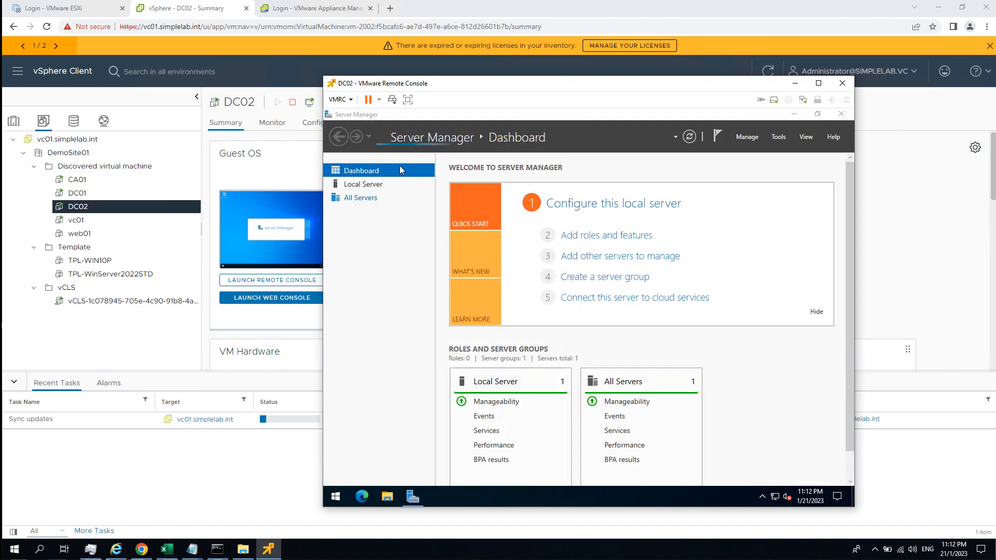
Start adding roles and features in Server Manager, using a role-based or feature-based installation on DC02.simplelab.int from the server pool.
left_click(756, 139)
left_click(766, 154)
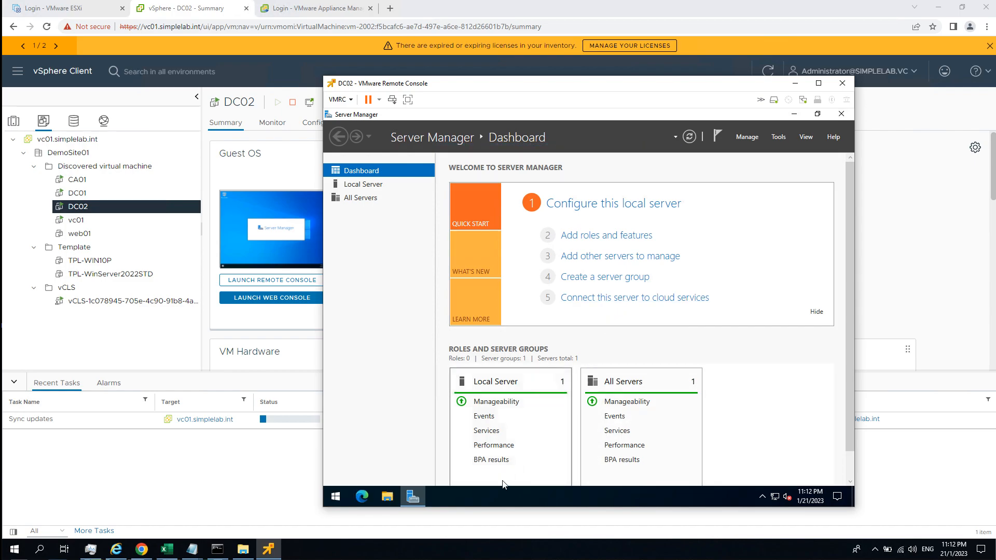
left_click(617, 236)
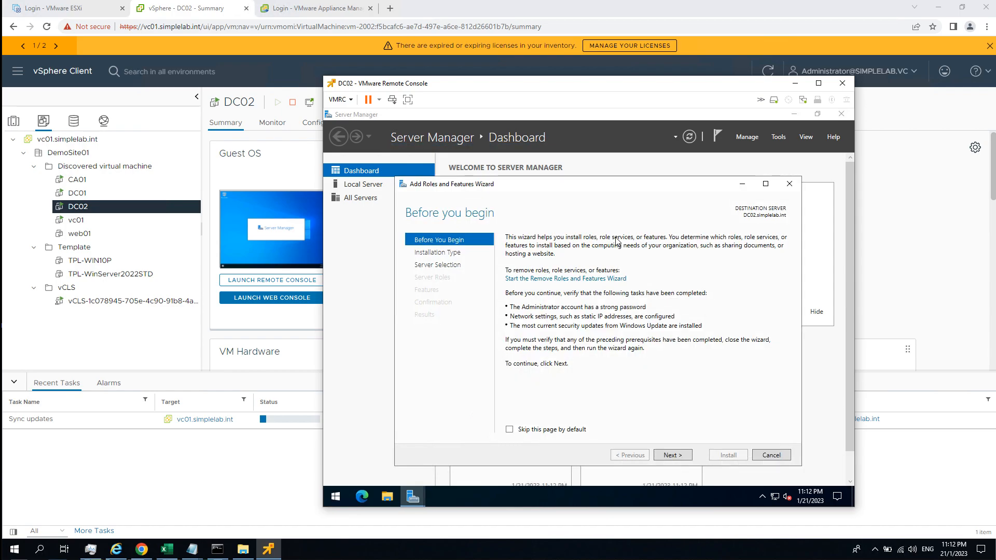
left_click(672, 455)
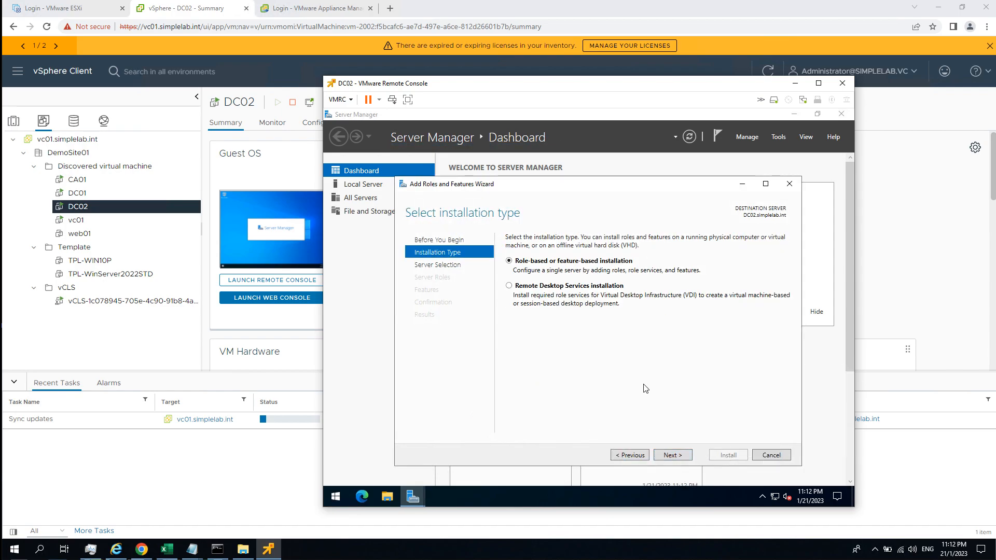
left_click(671, 455)
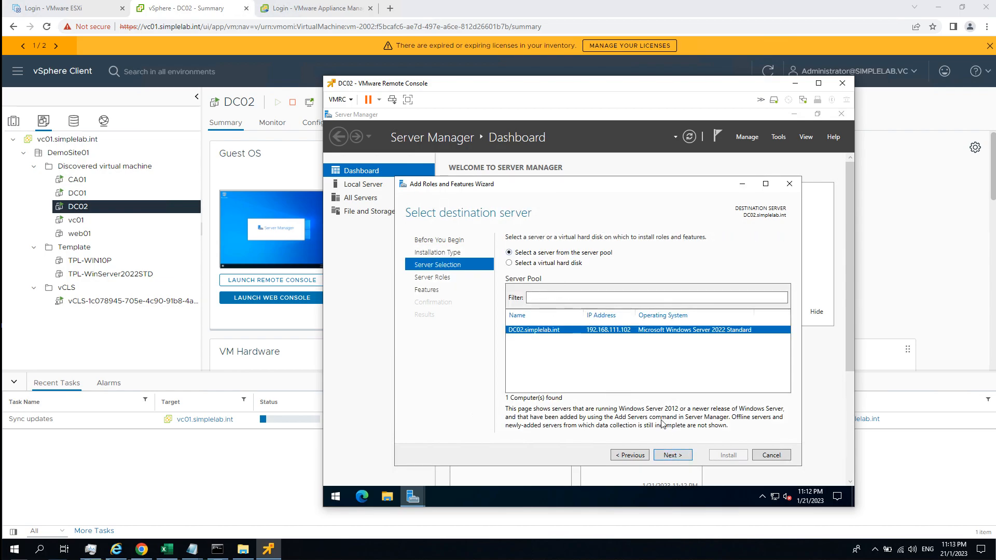
left_click(676, 455)
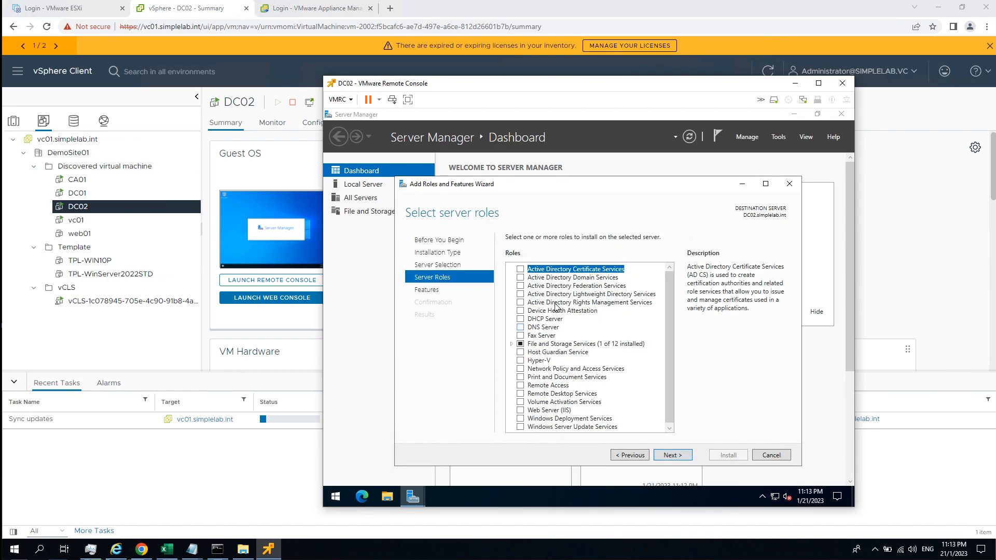
Choose the Active Directory Domain Services role with its required features and management tools, and install it without additional features.
left_click(596, 279)
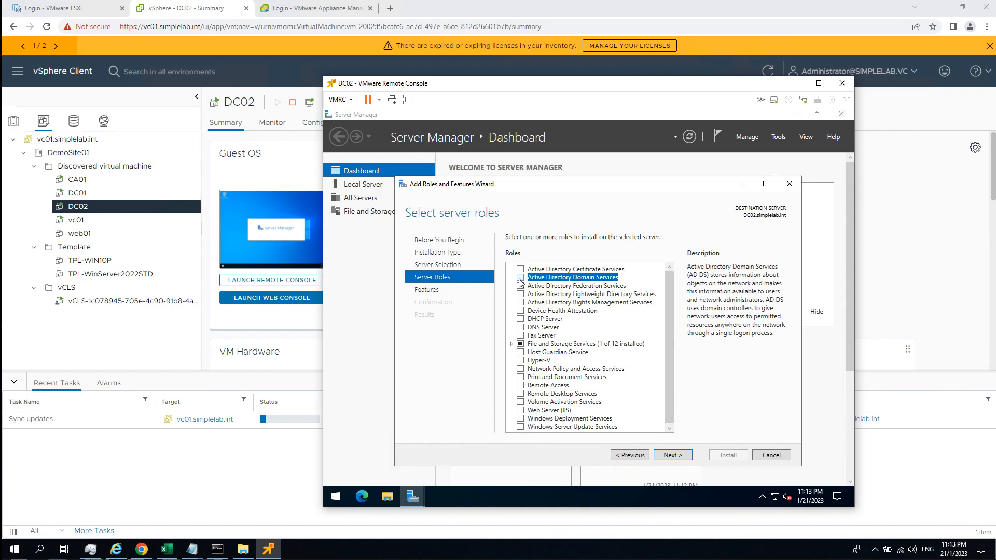
left_click(520, 278)
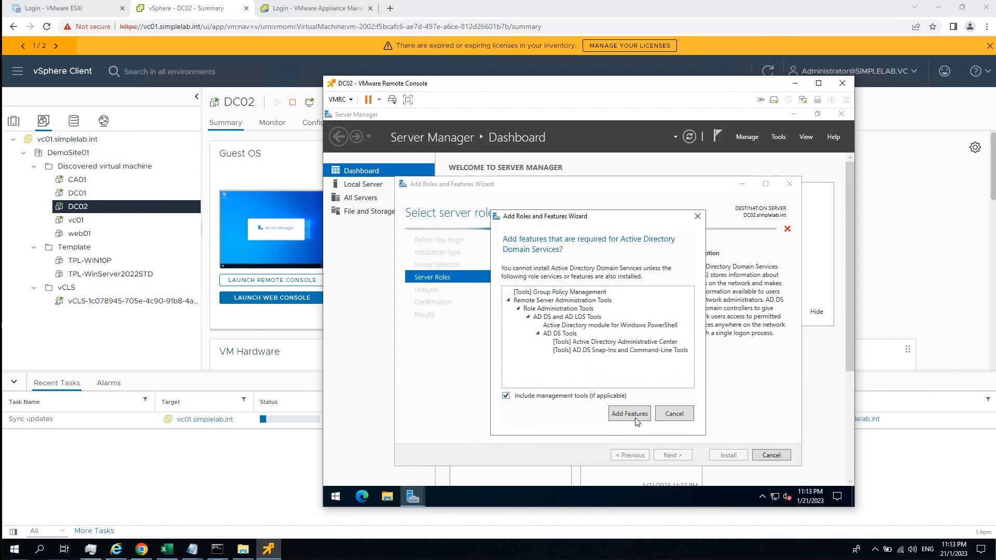
left_click(634, 415)
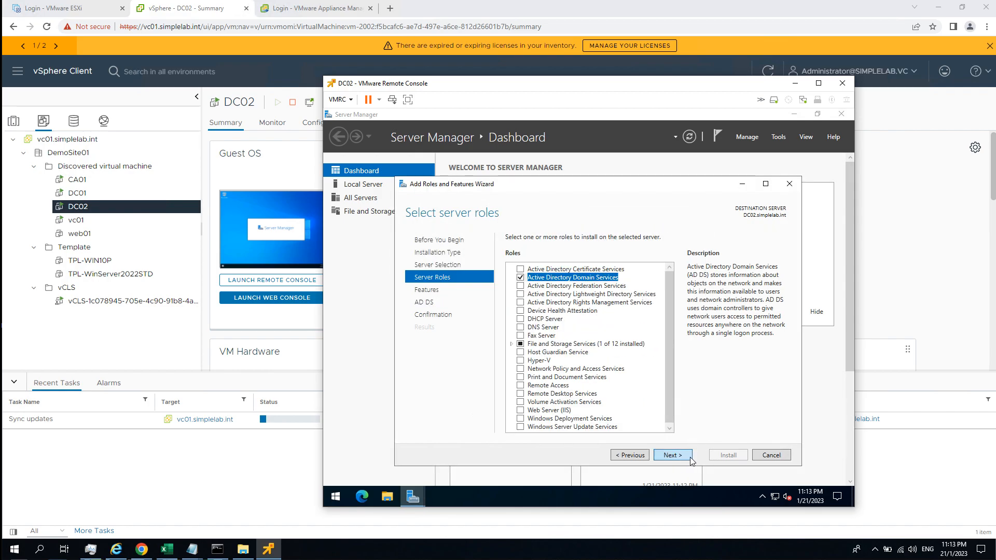
left_click(688, 461)
left_click(675, 458)
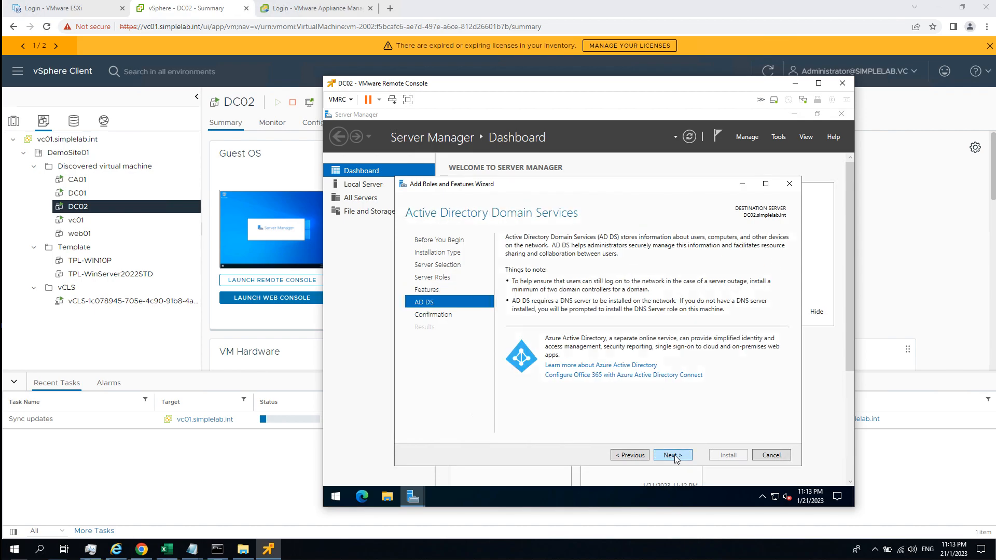
left_click(684, 459)
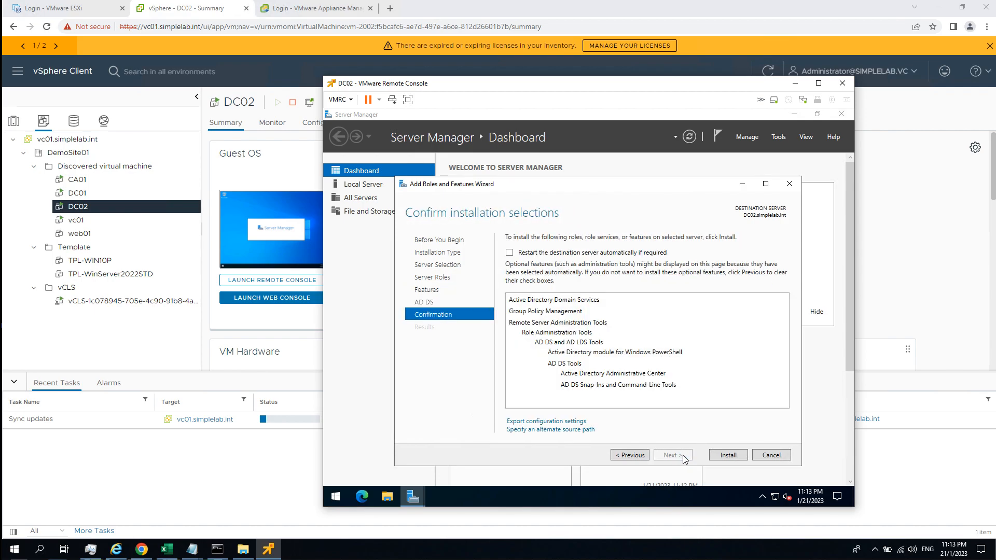
left_click(725, 456)
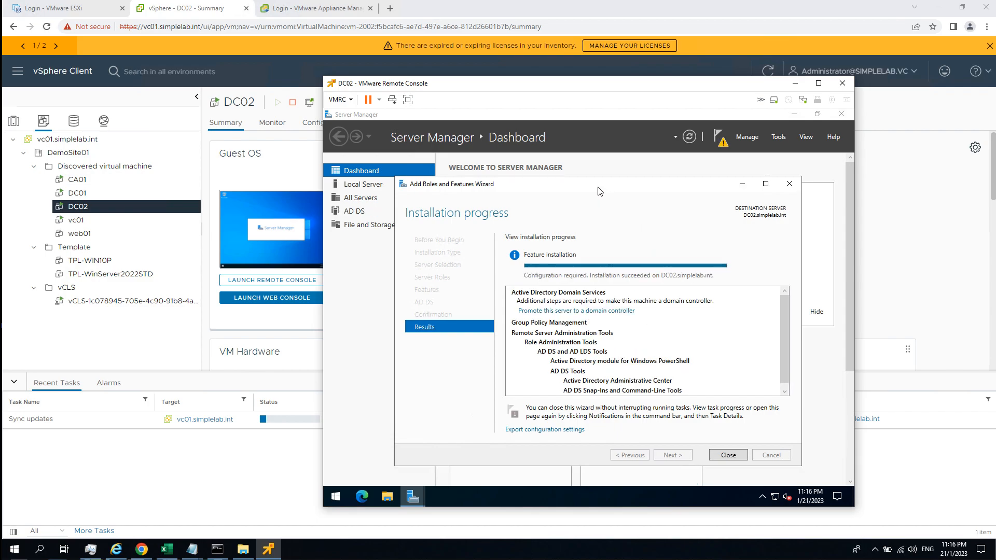
Start promoting DC02 to a domain controller, adding it to the existing domain simplelab.int with the current user's credentials.
left_click_drag(598, 187, 602, 172)
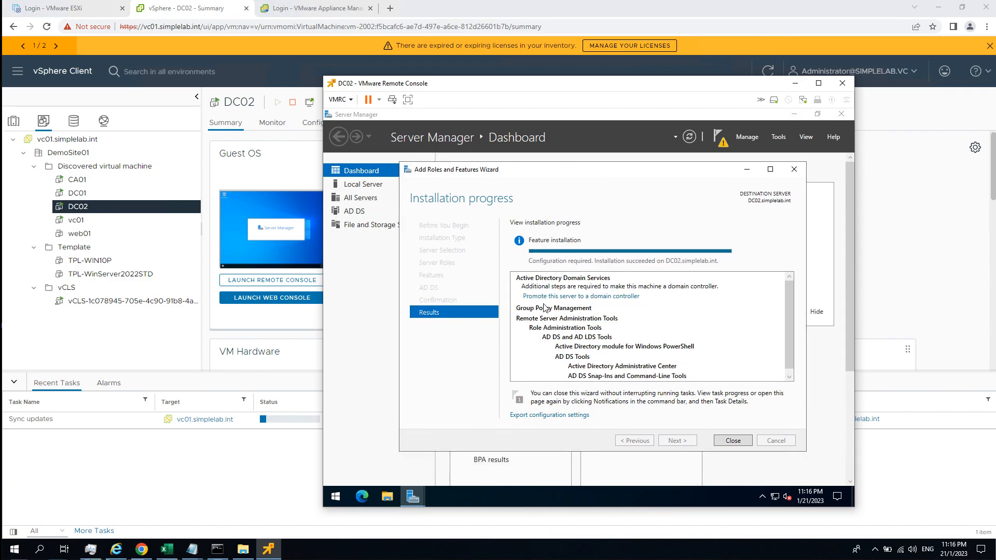
left_click(596, 298)
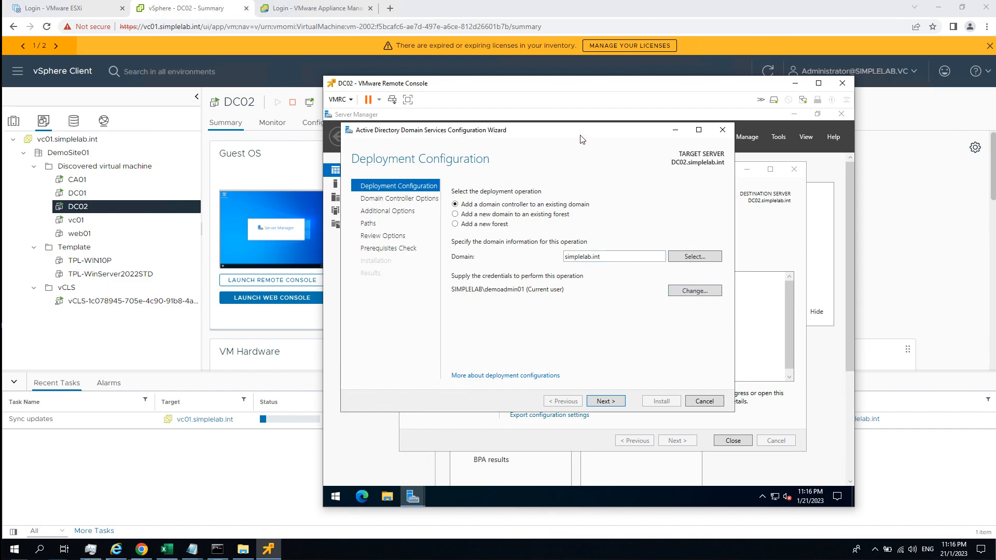
left_click_drag(524, 130, 550, 136)
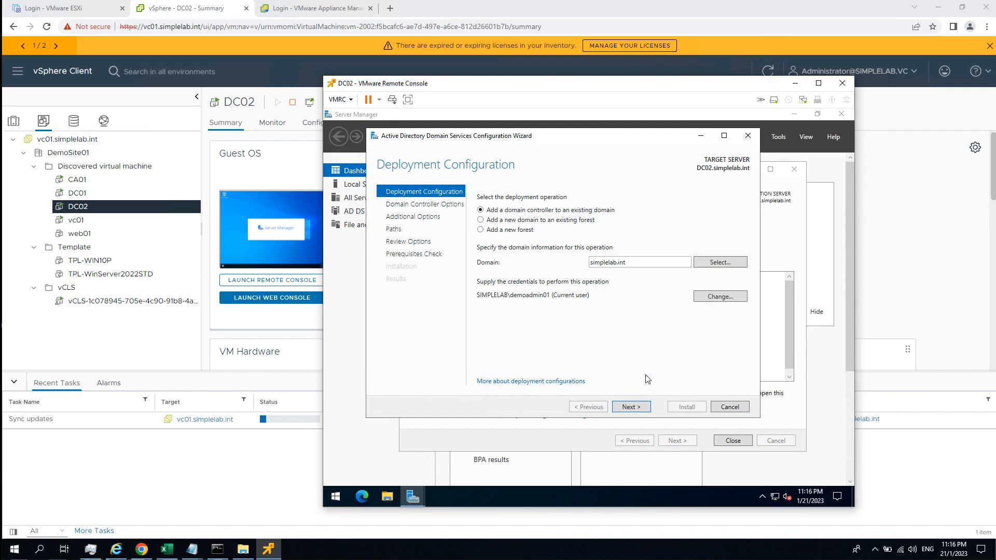
left_click(647, 408)
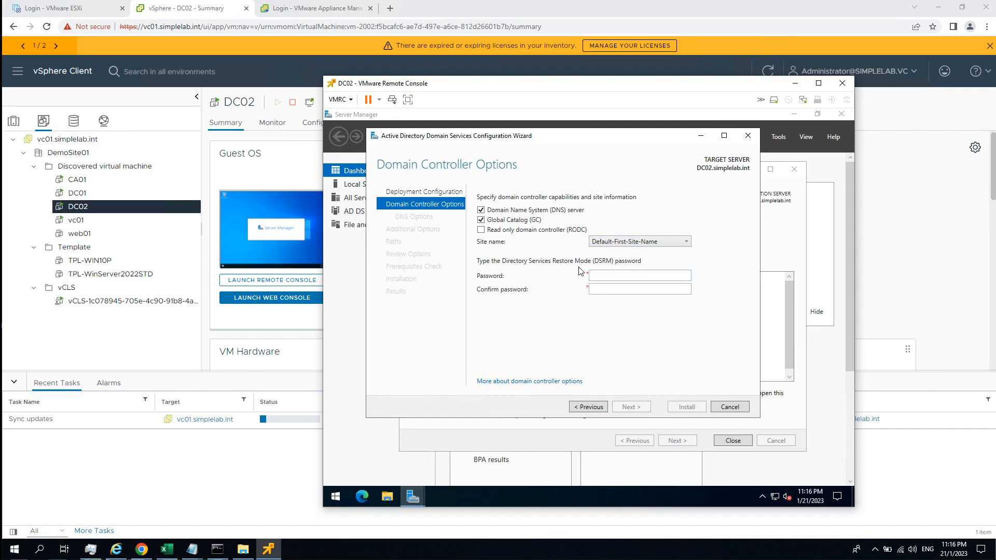
Keep Default-First-Site-Name as the site, enter and confirm the DSRM password, and continue past the DNS options without updating DNS delegation.
left_click(604, 277)
left_click(656, 244)
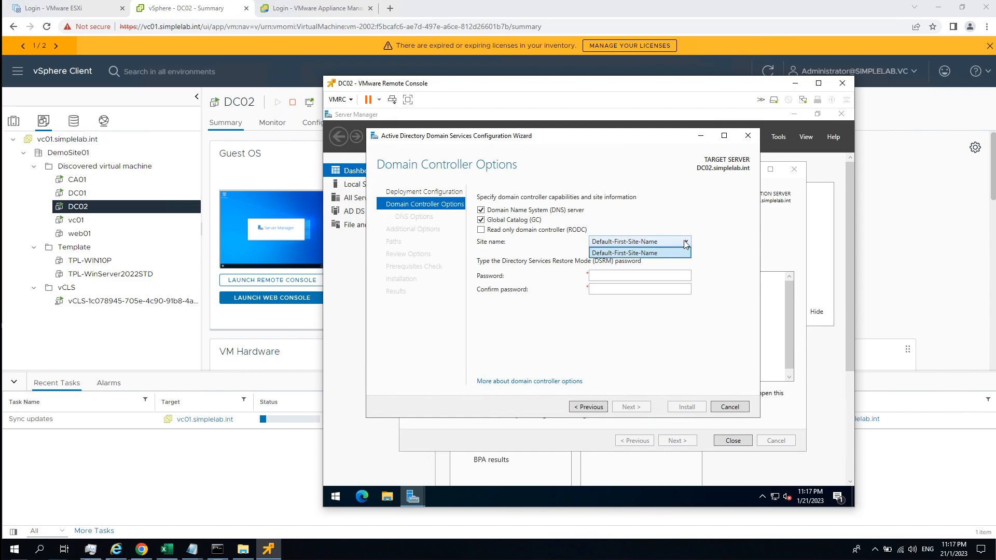
left_click(640, 252)
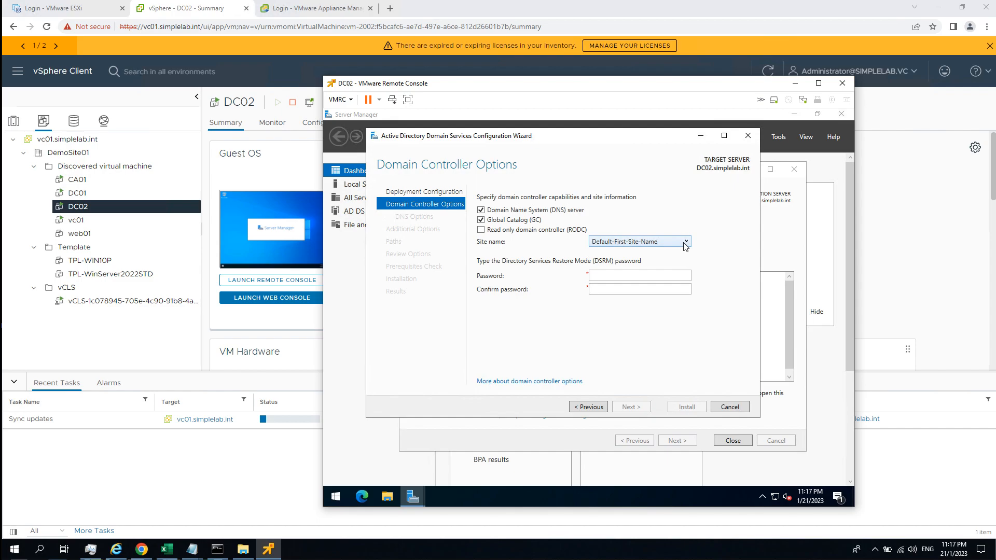
left_click(662, 277)
type("P@ssw0rd")
key("Tab")
type("P@ssw0rd")
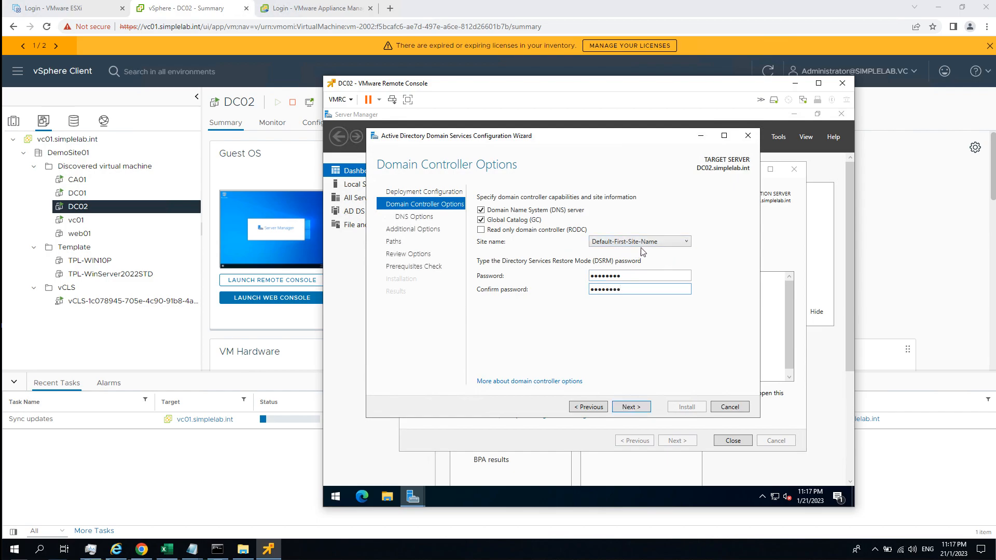
left_click(647, 408)
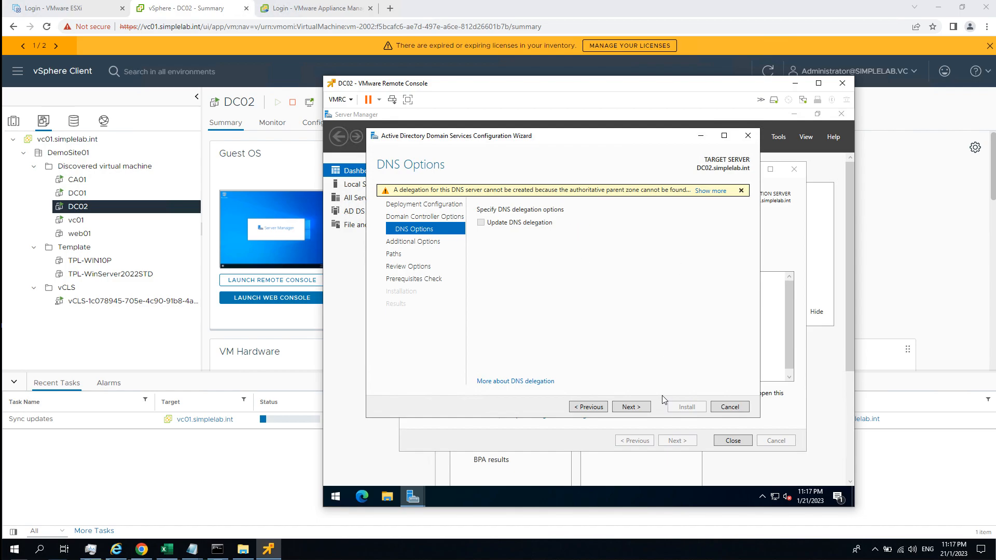
left_click(630, 407)
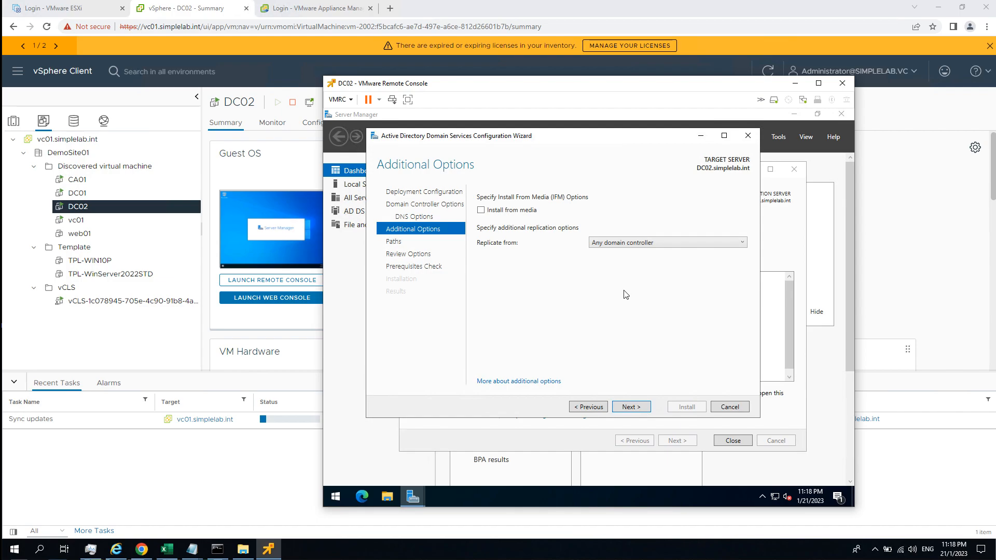
Examine the Install from media settings and the available replication sources, leaving media installation off and replication from any domain controller.
left_click(519, 211)
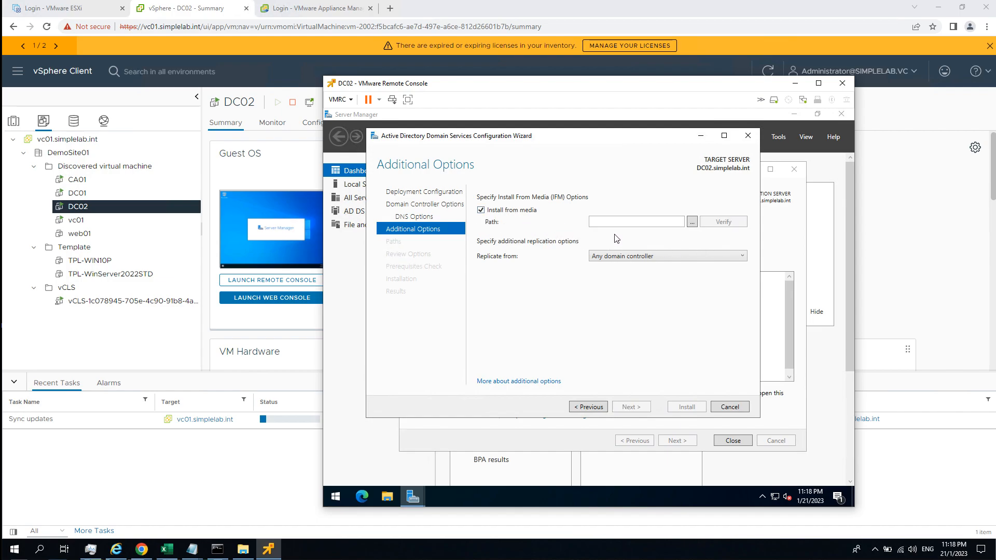
left_click(512, 214)
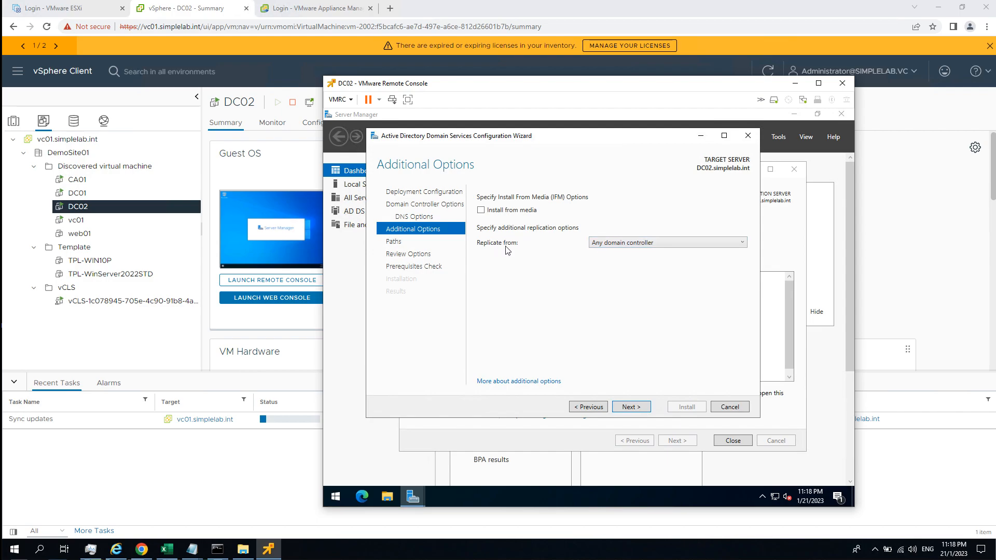
left_click(660, 248)
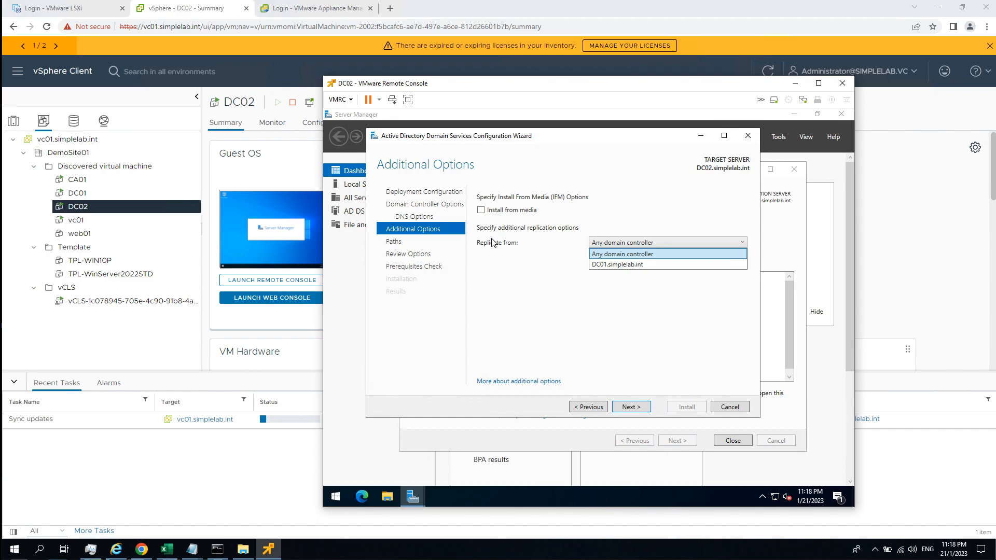
left_click(502, 254)
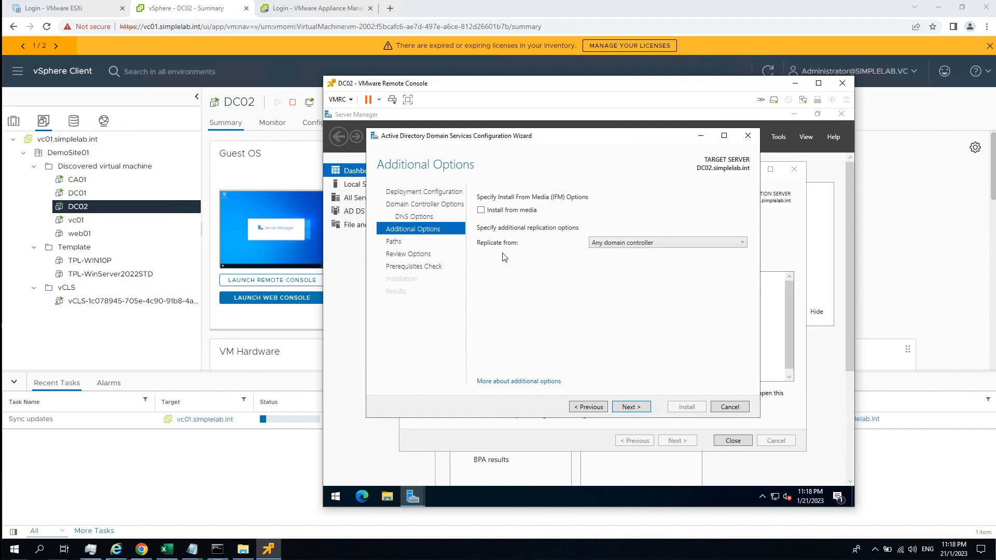
left_click(627, 244)
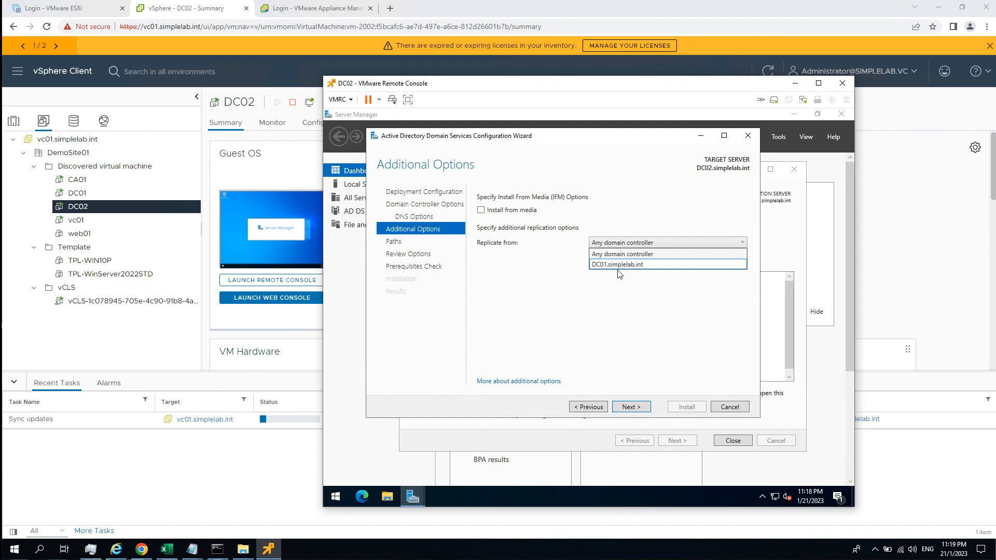
left_click(653, 305)
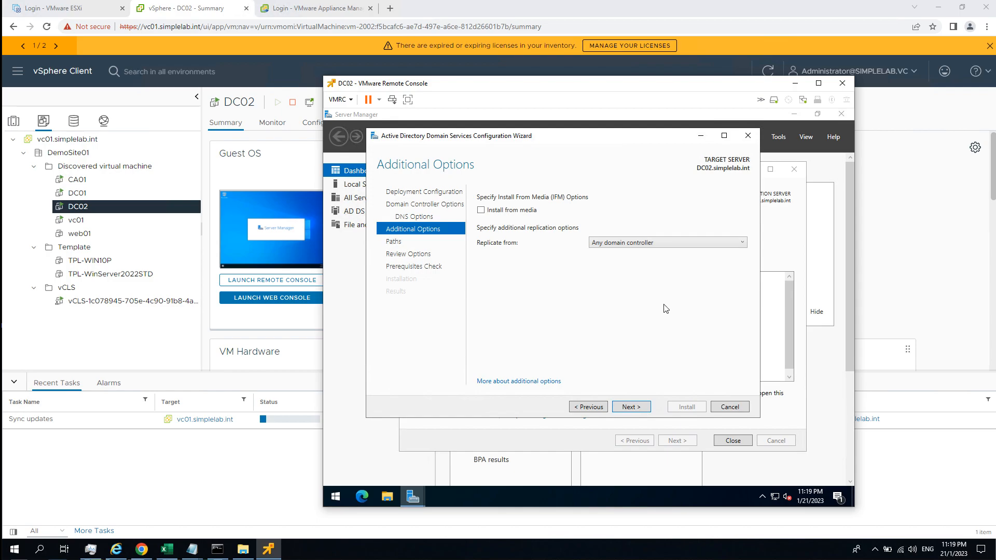
Keep the default database, log and SYSVOL folders, accept the reviewed options, and install the domain controller after the prerequisites check.
left_click(631, 407)
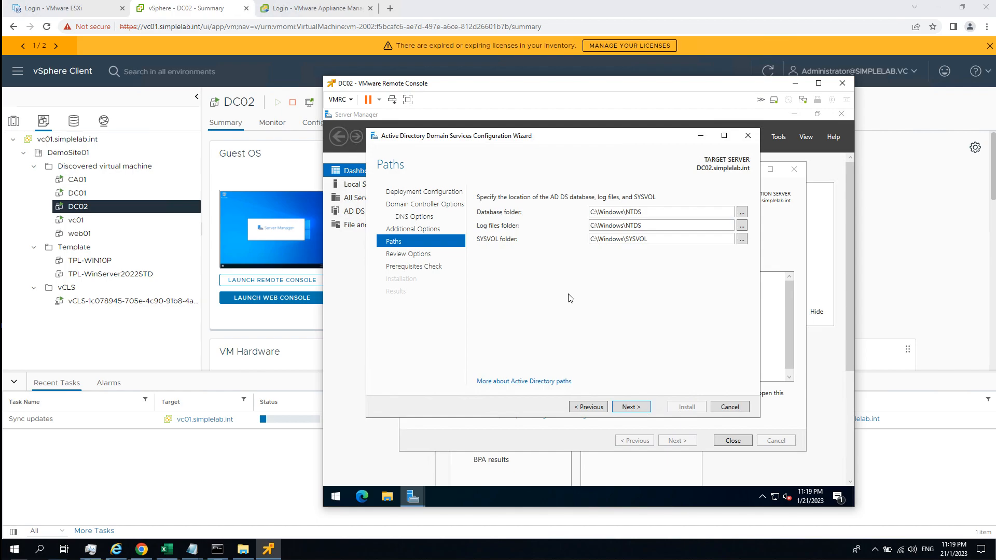
left_click(641, 408)
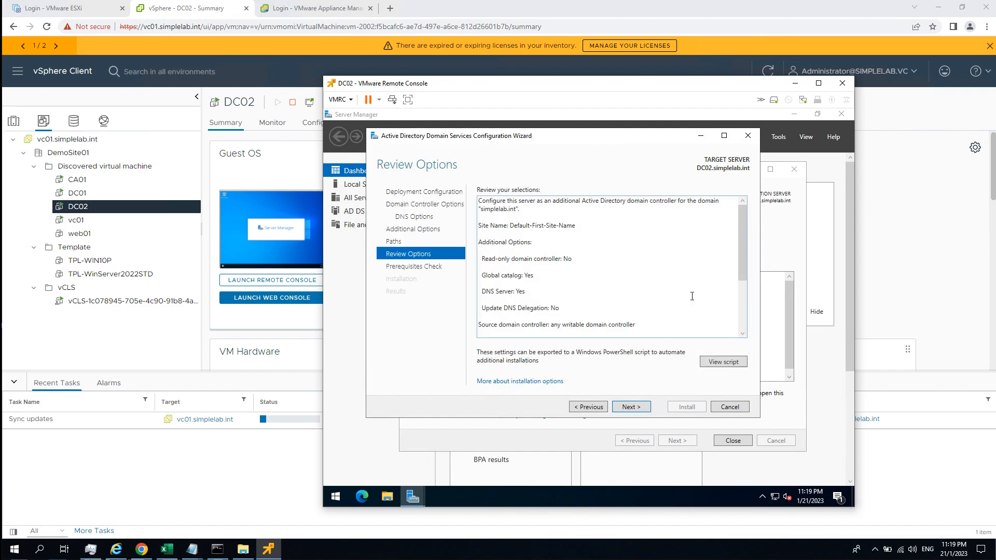
left_click(635, 410)
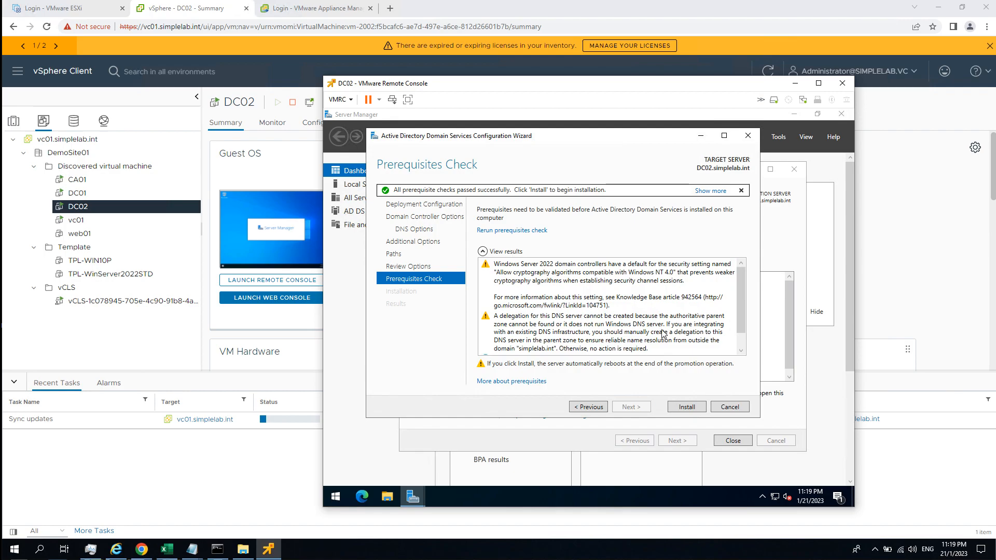
left_click(684, 409)
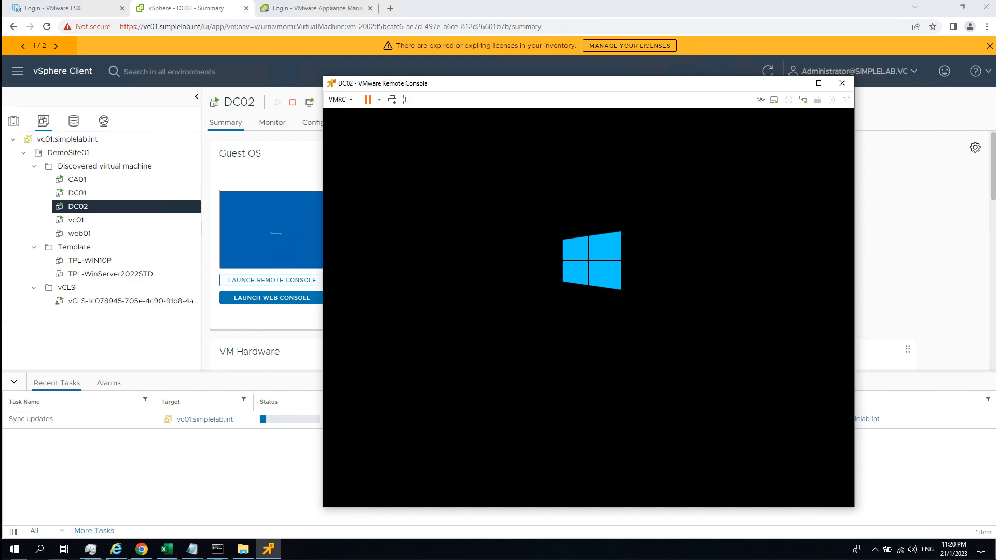
Open a Remote Desktop session to DC01 at 192.168.111.101, entering the domain administrator password and accepting the untrusted certificate.
left_click(14, 550)
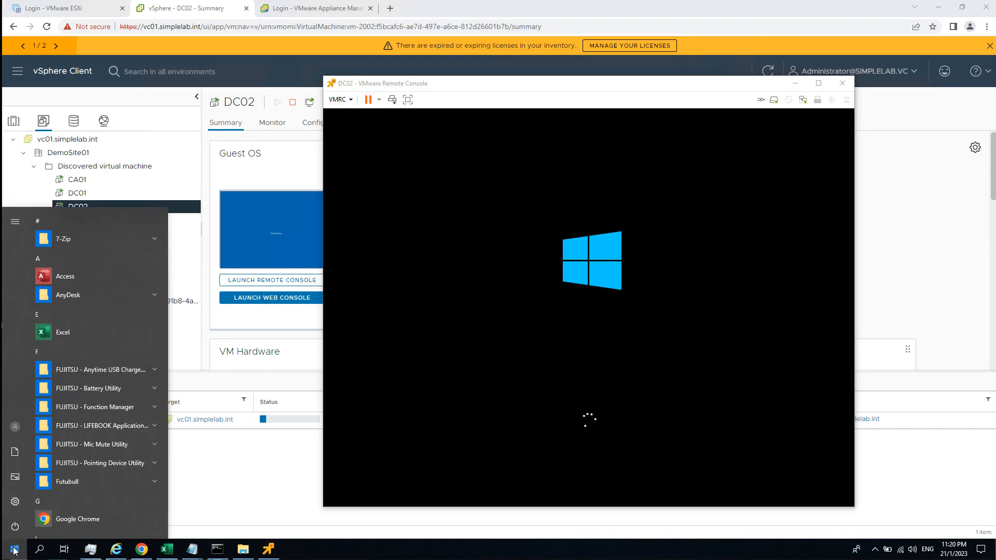
type("mstsc")
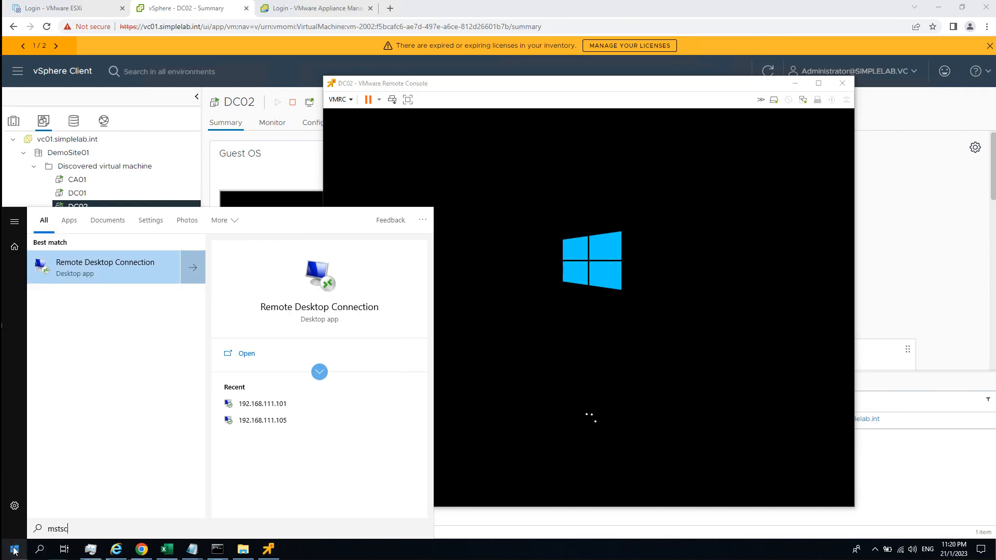
key("Return")
left_click(538, 222)
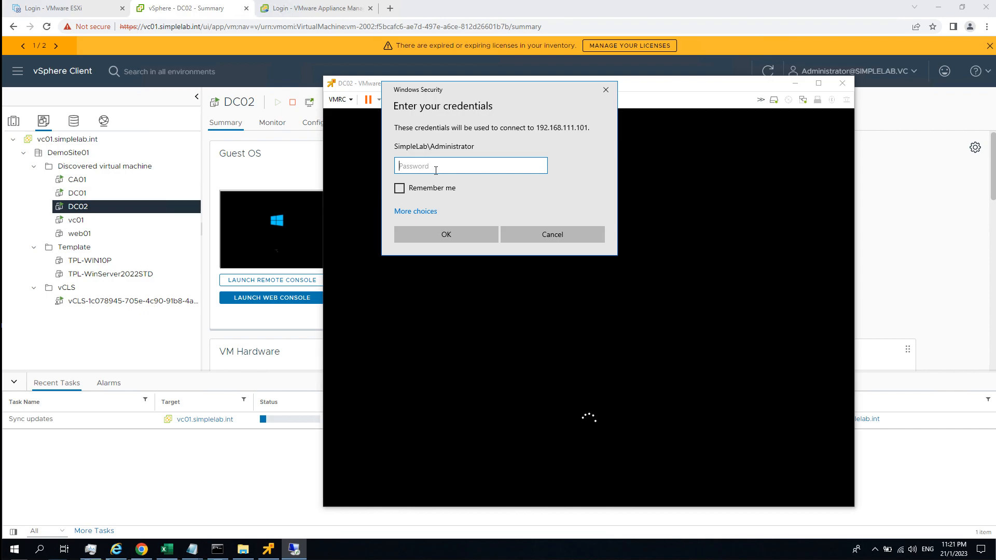
type("••••••••")
key("Return")
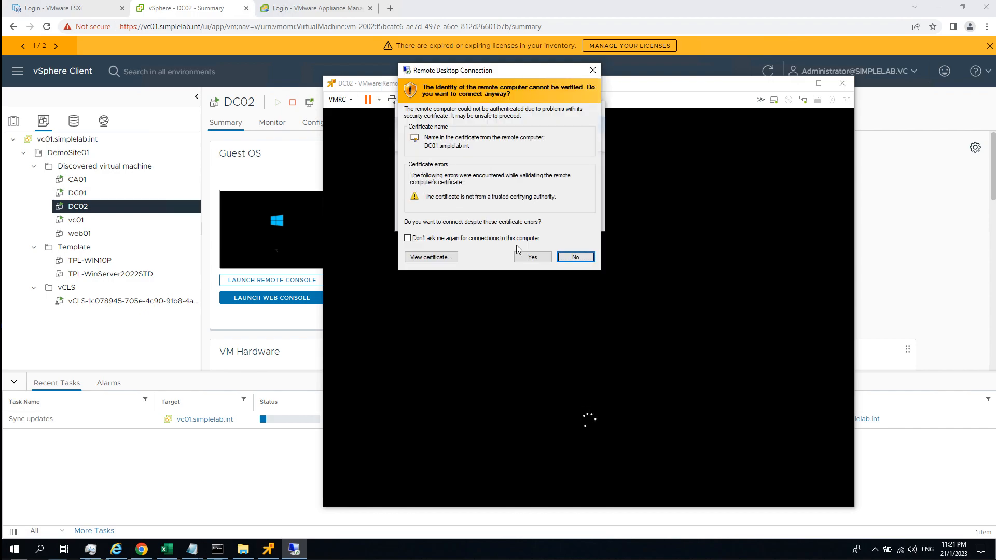
left_click(543, 258)
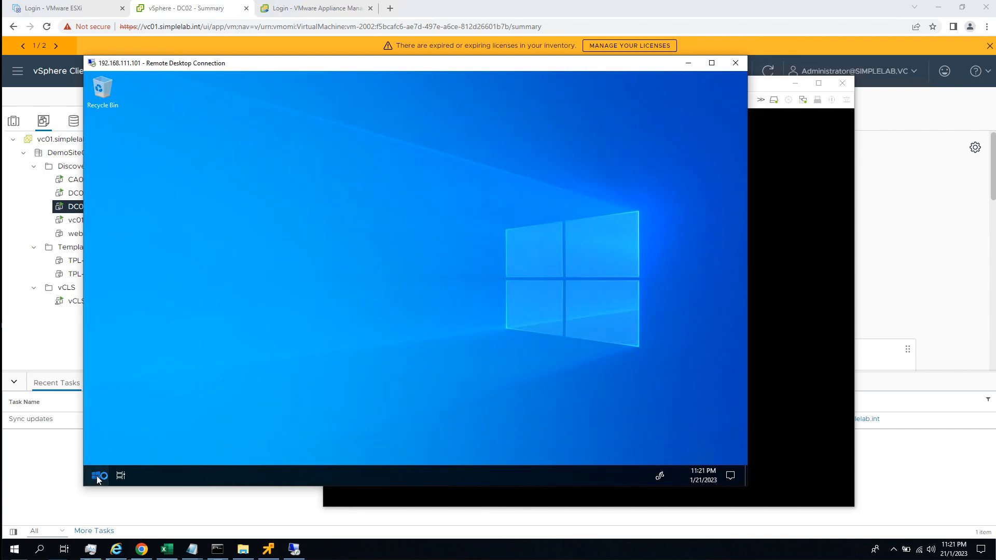
Launch Active Directory Users and Computers on DC01 by running dsa.msc in a Command Prompt.
left_click(97, 475)
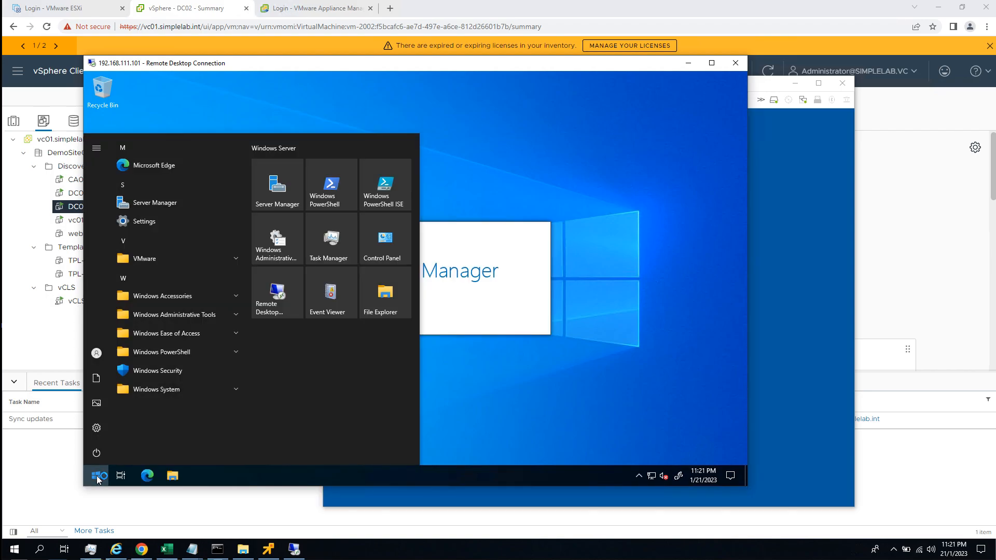
left_click(98, 478)
left_click(99, 477)
key("Return")
type("dsa.msc")
key("Return")
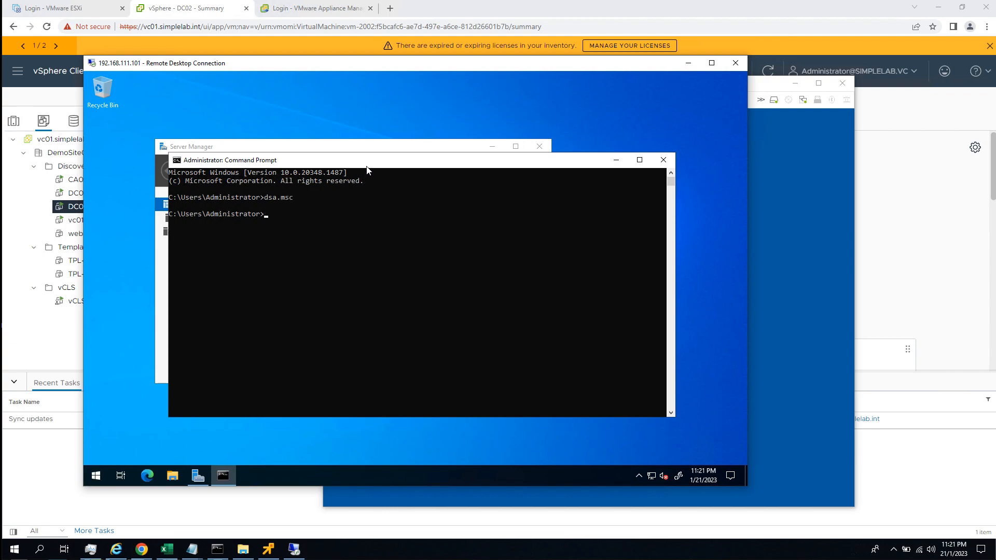
left_click(492, 146)
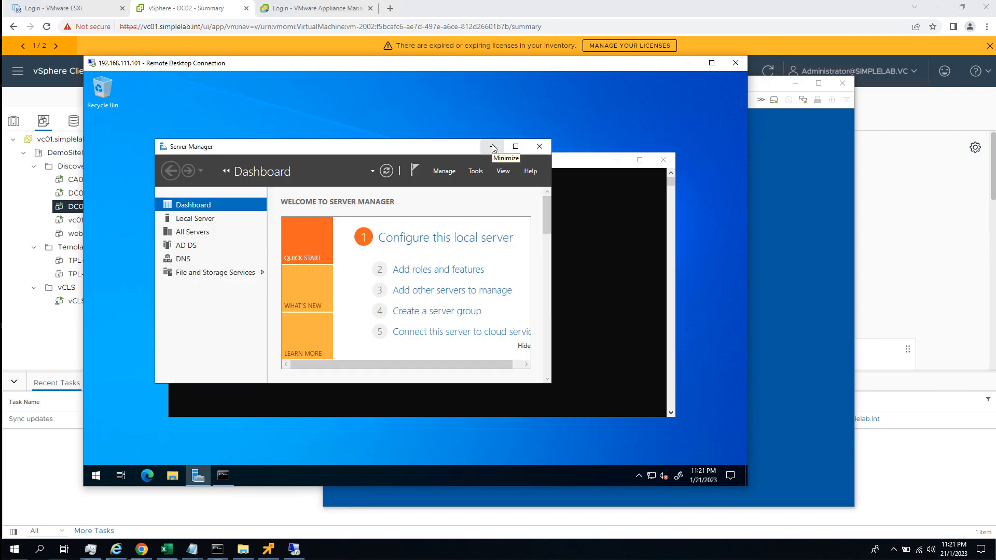
left_click(141, 185)
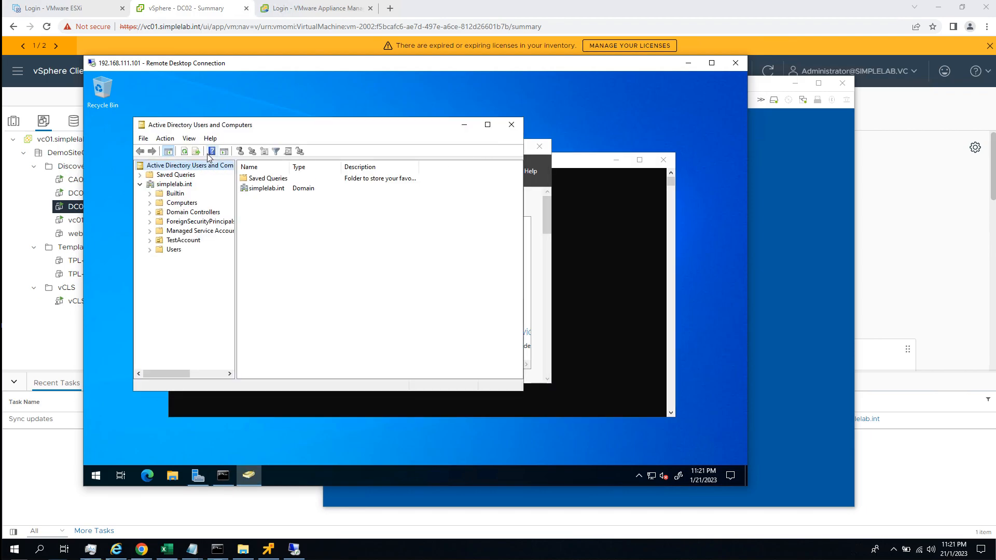
Maximize Active Directory Users and Computers and inspect the Domain Controllers container of simplelab.int, including each server's full site name.
double_click(221, 128)
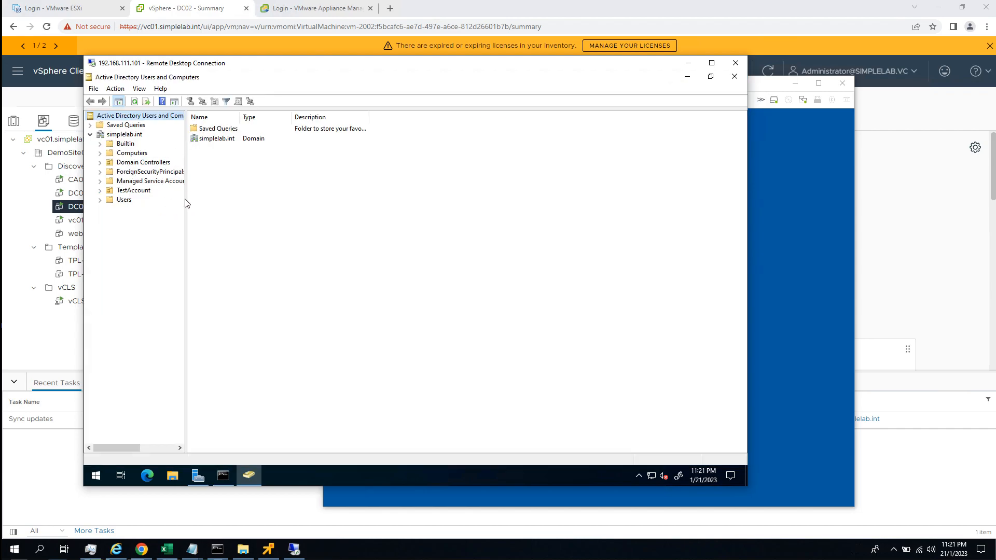
left_click_drag(185, 201, 214, 207)
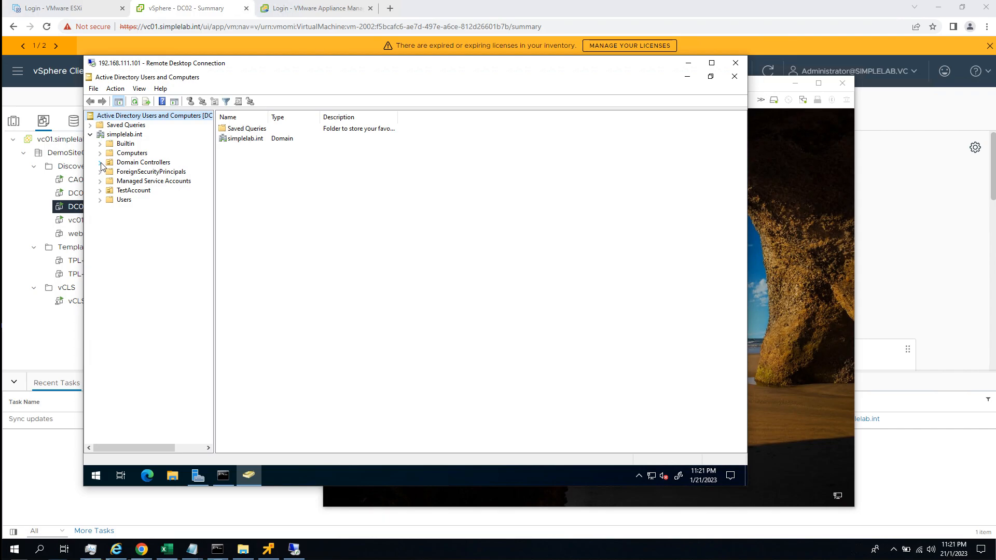
left_click(149, 164)
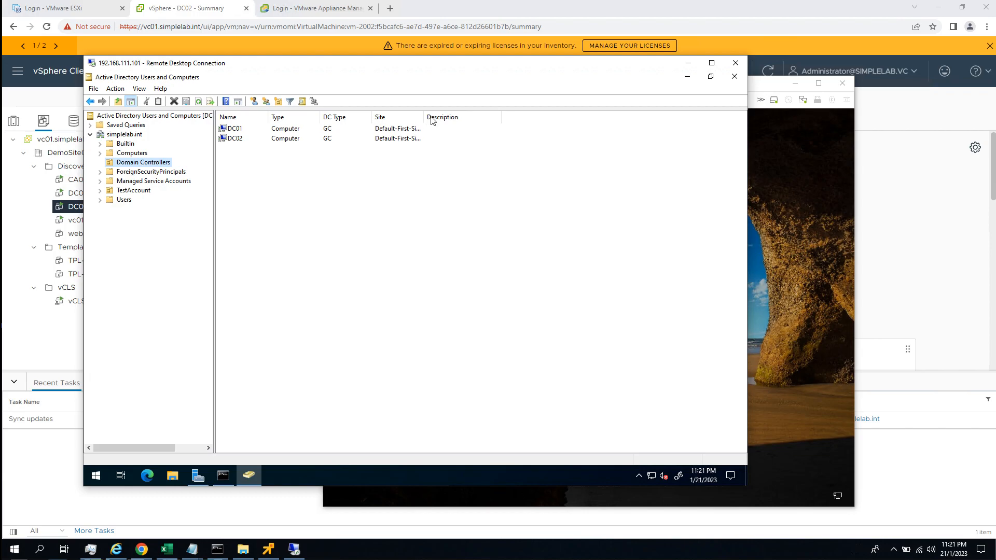
left_click_drag(422, 117, 512, 125)
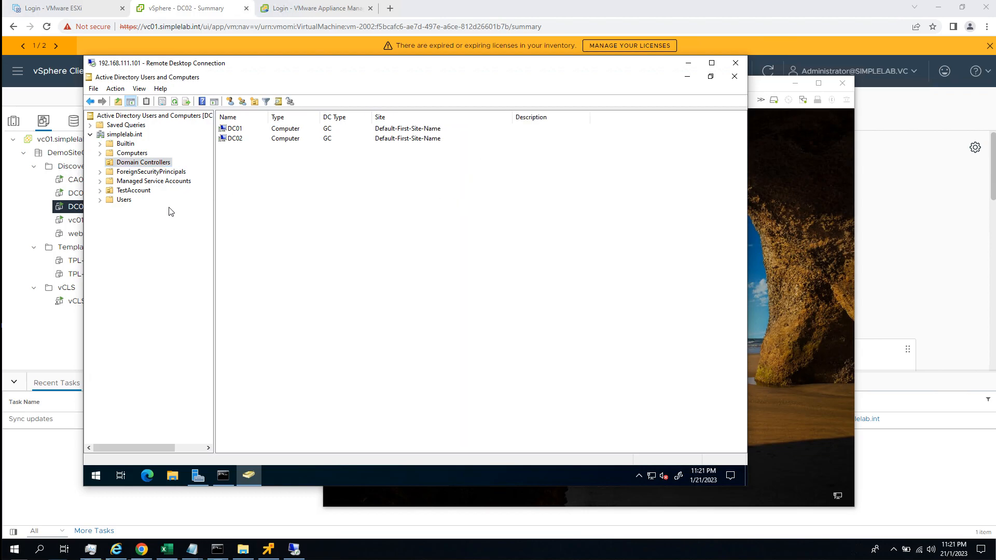
Launch Active Directory Sites and Services by running dssite.msc in the Command Prompt, maximize it and widen its tree.
left_click(223, 475)
left_click(375, 254)
type("dssite.msc")
key("Return")
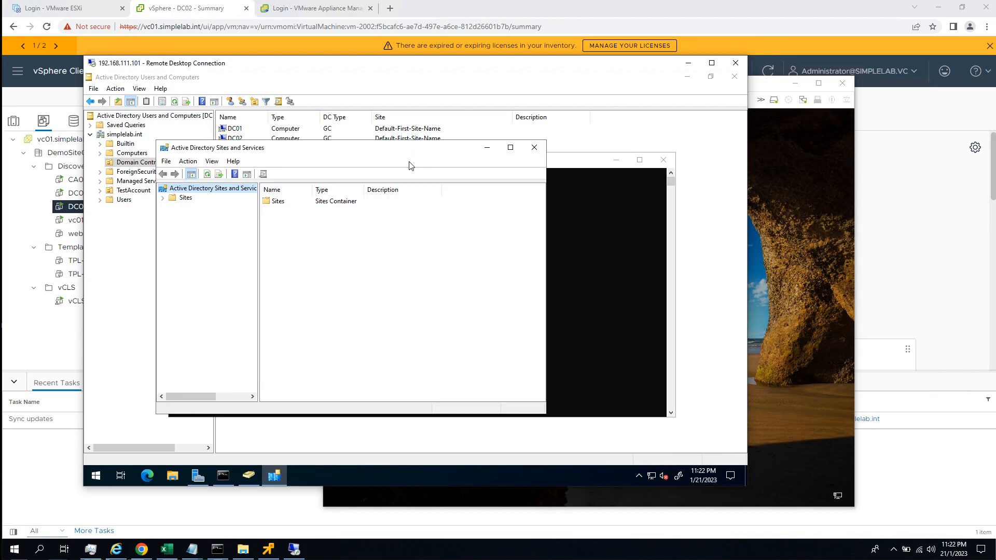
double_click(213, 150)
left_click_drag(185, 168, 207, 168)
Examine the Subnets container and the servers under Default-First-Site-Name in the Sites tree.
left_click(90, 125)
left_click(101, 153)
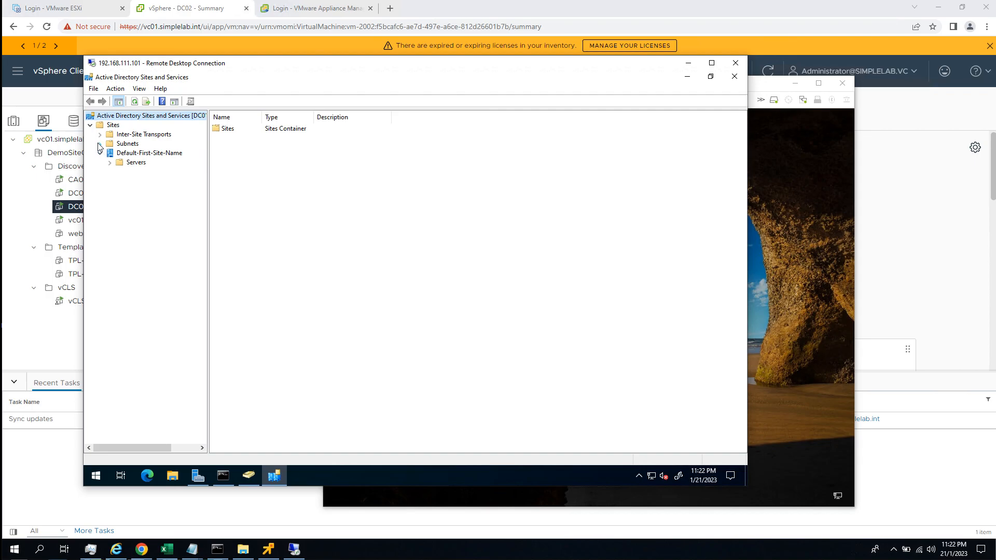
left_click(101, 144)
left_click(125, 144)
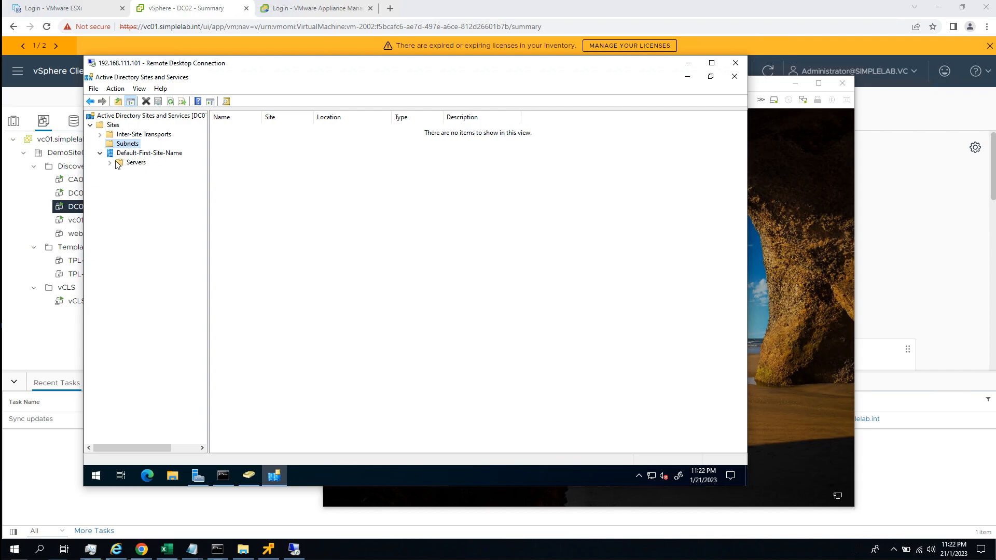
left_click(149, 154)
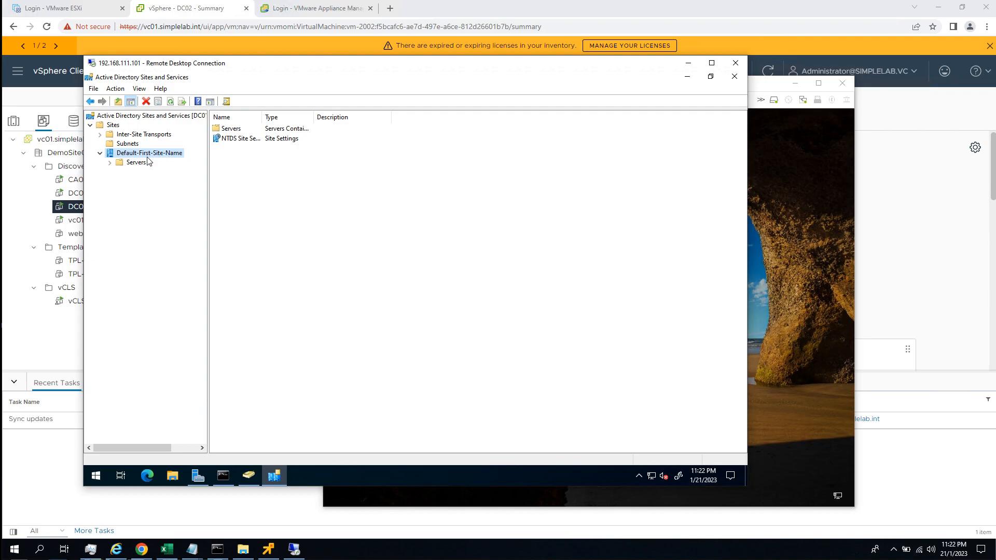
left_click(111, 163)
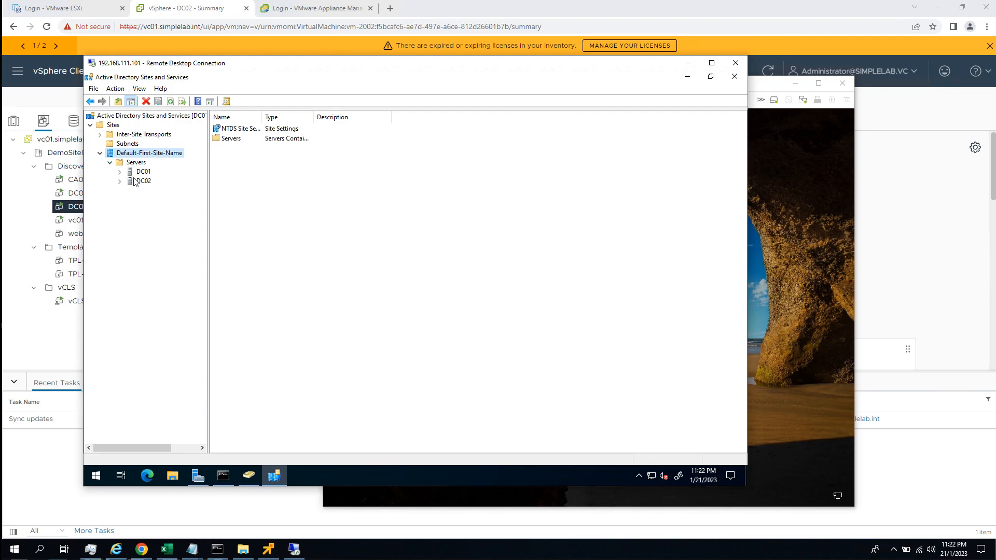
left_click(128, 145)
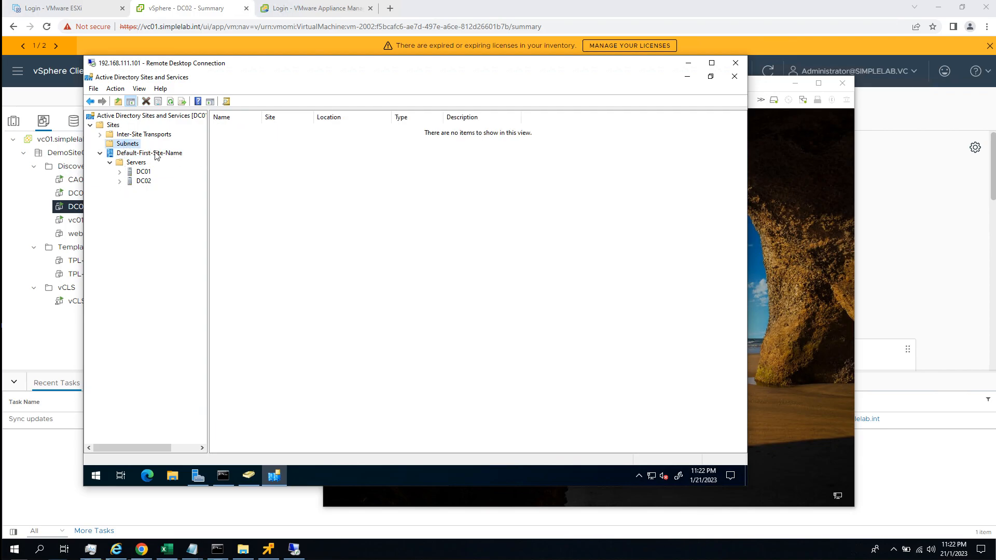
right_click(135, 147)
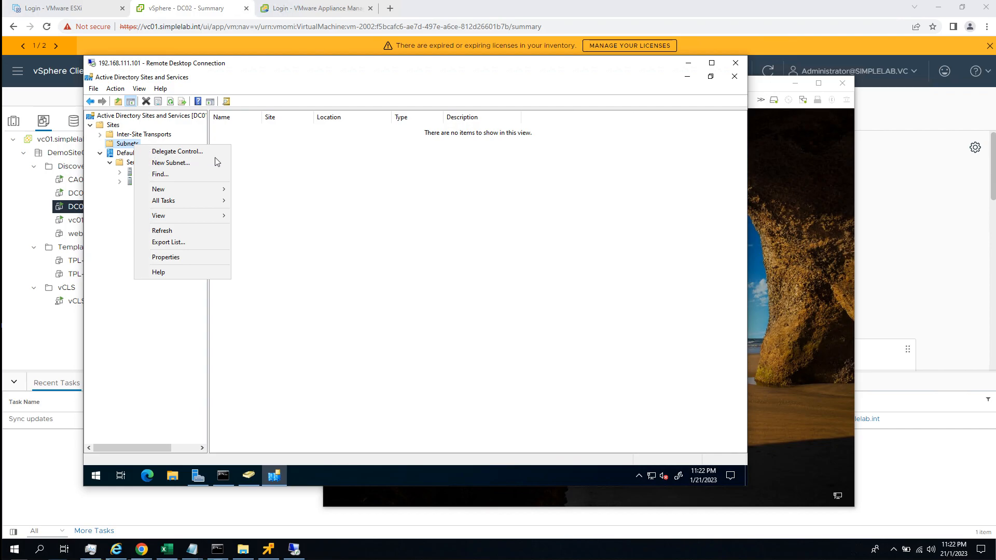
left_click(438, 183)
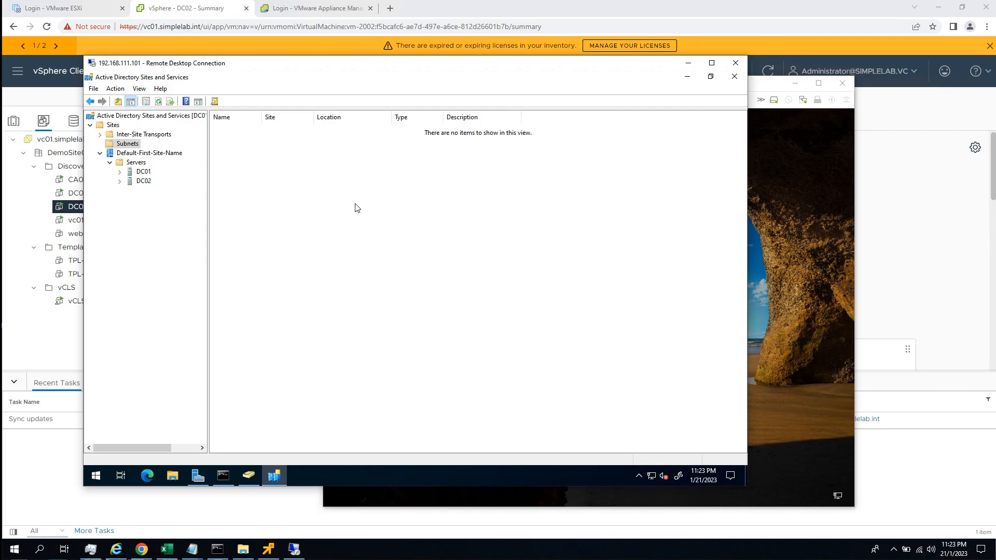
Create a new subnet with prefix 192.168.111.0/24 and associate it with Default-First-Site-Name.
right_click(131, 146)
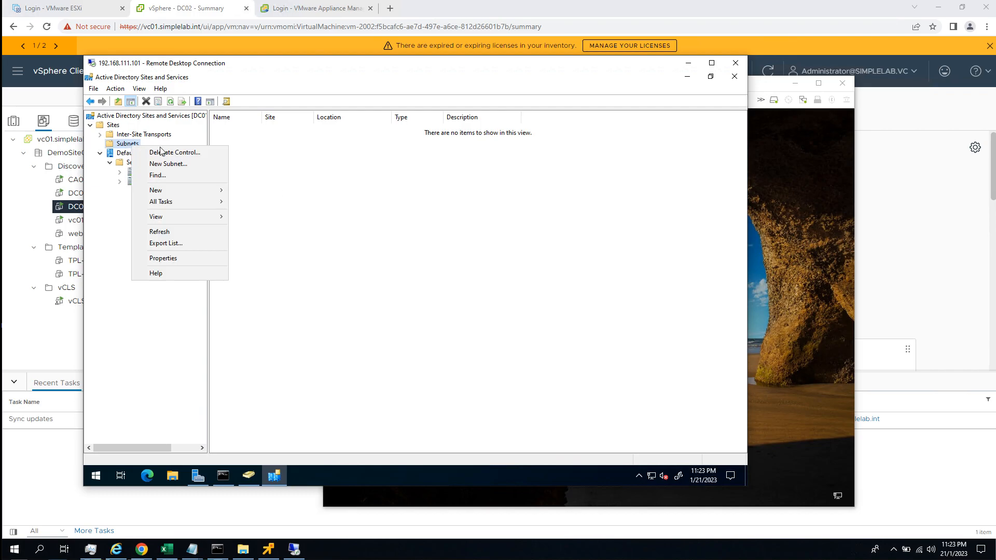
left_click(184, 165)
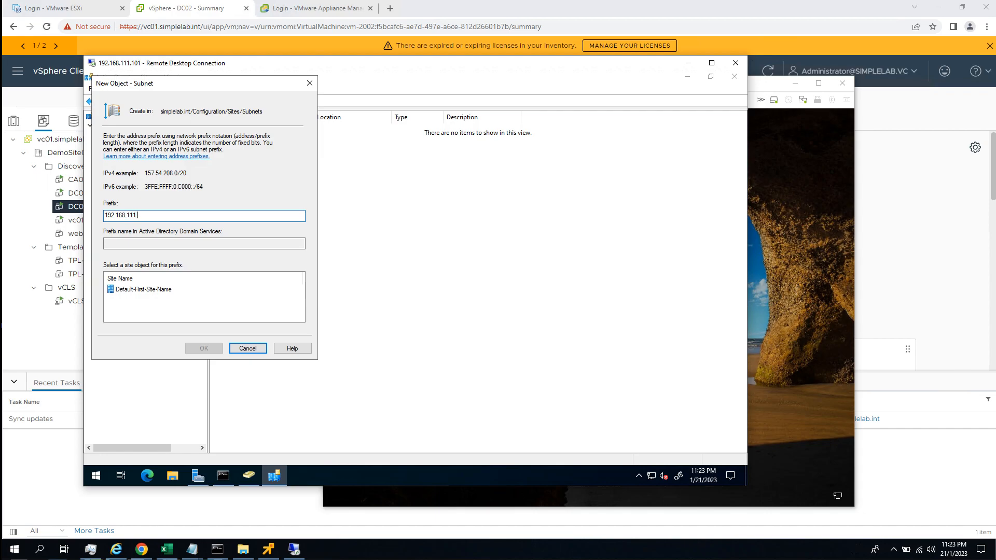
type("24")
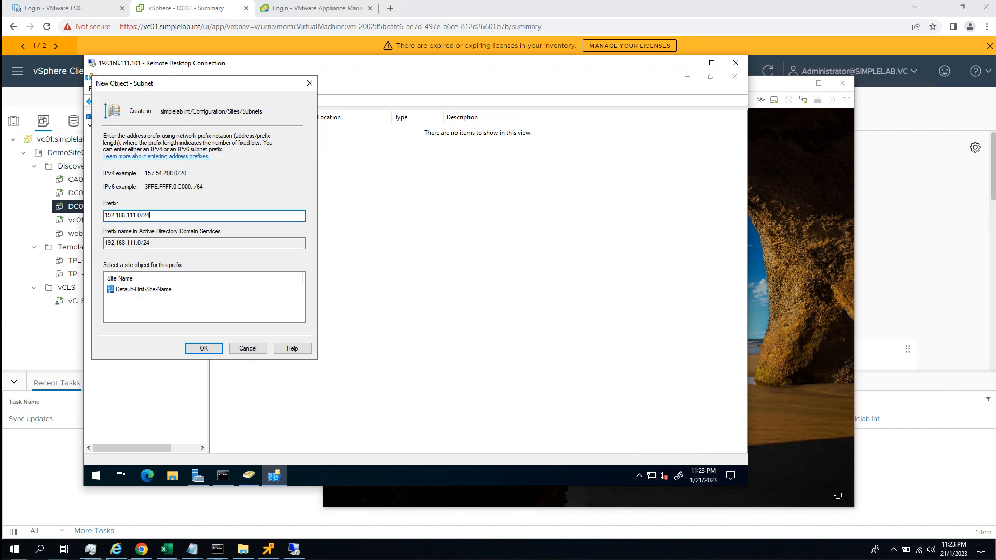
left_click(164, 289)
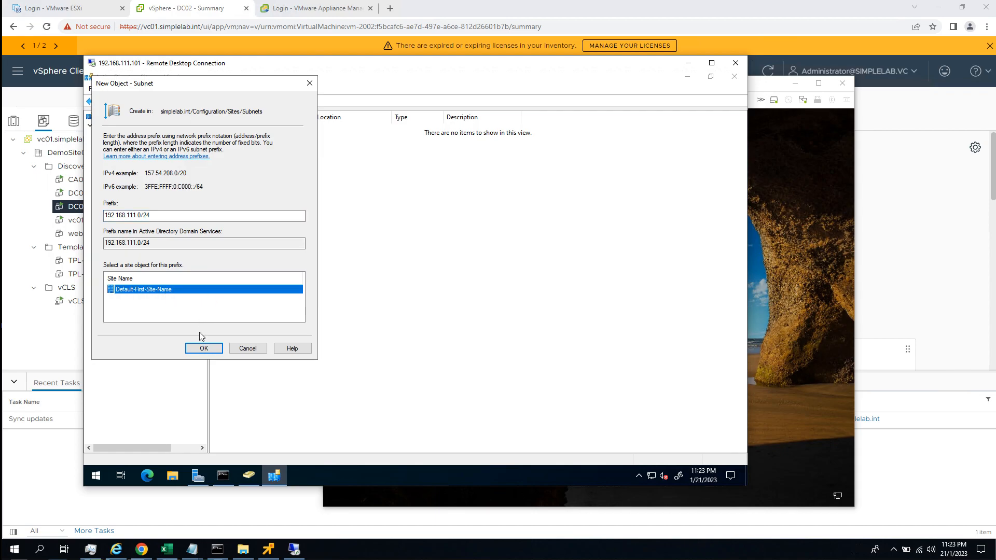
left_click(203, 352)
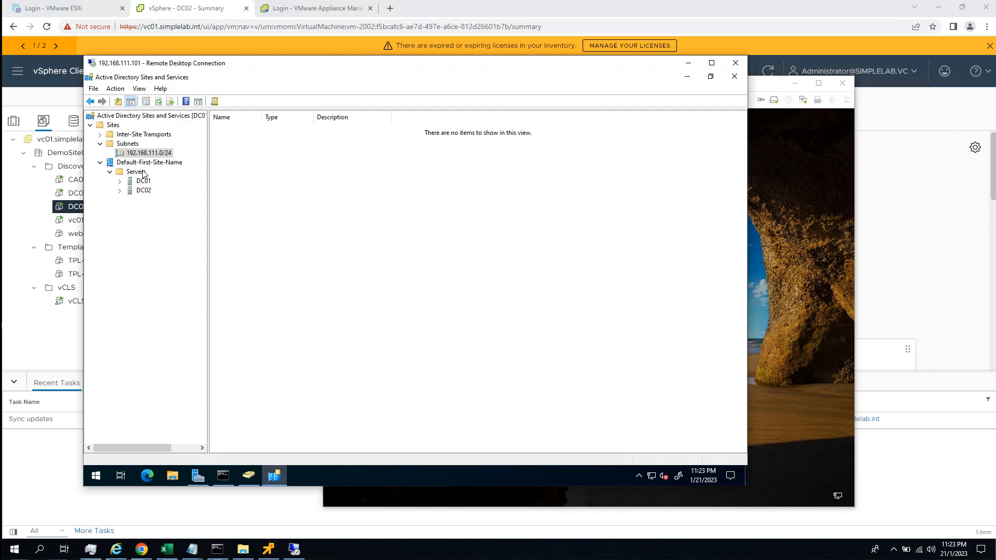
Examine the Default-First-Site-Name servers and the NTDS Settings connections of DC01 and DC02, widening the console tree.
left_click(155, 163)
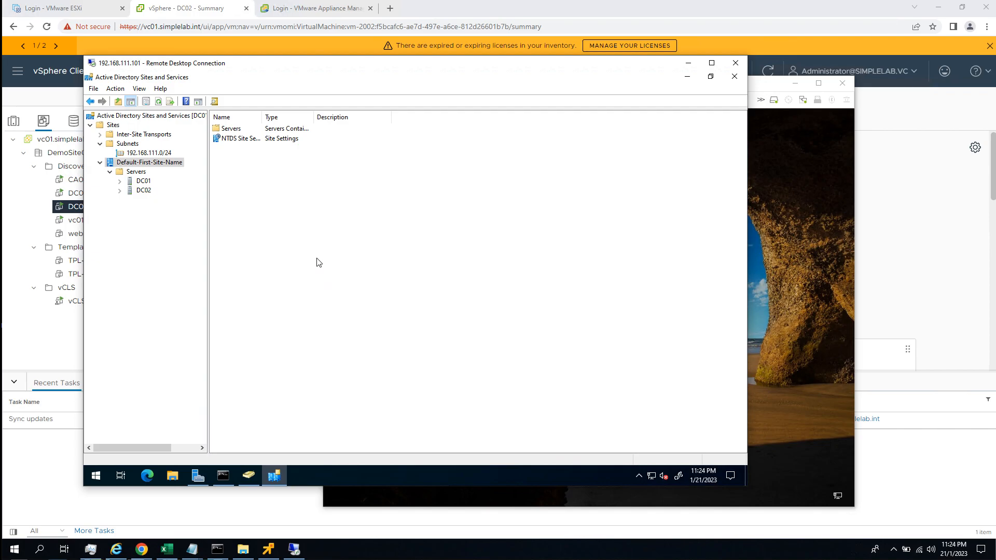
mouse_move(269, 65)
left_mouse_down()
mouse_move(281, 64)
mouse_move(269, 60)
left_mouse_up()
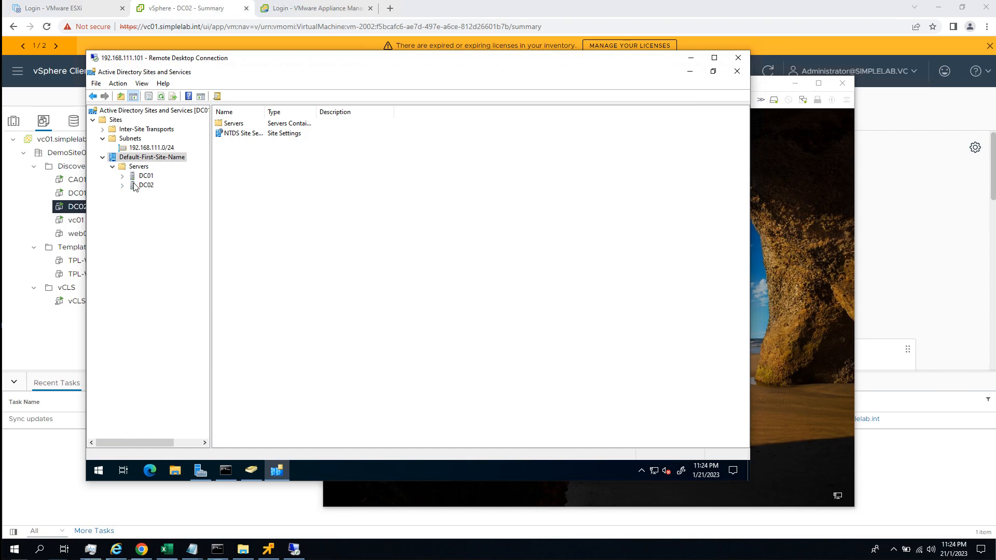
left_click(136, 166)
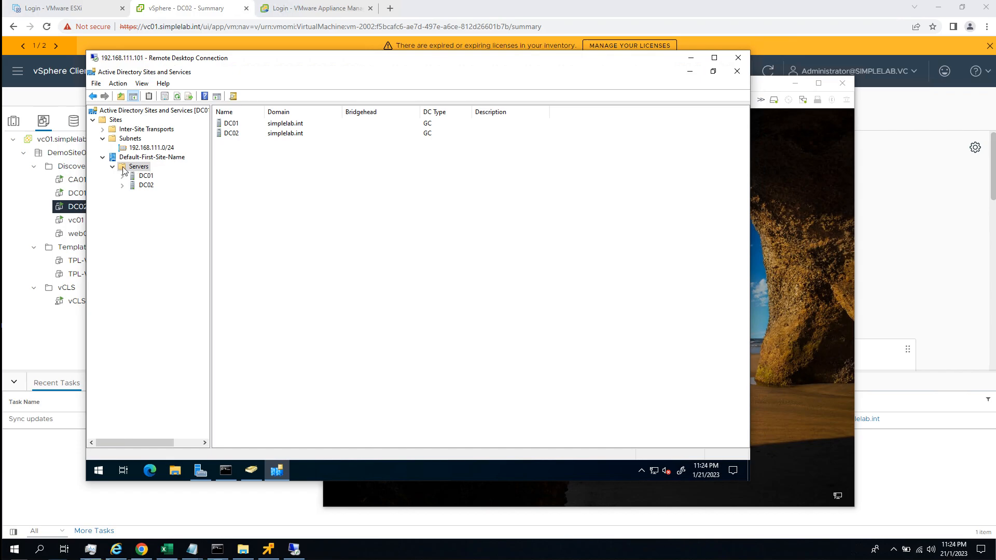
left_click(122, 186)
left_click(122, 176)
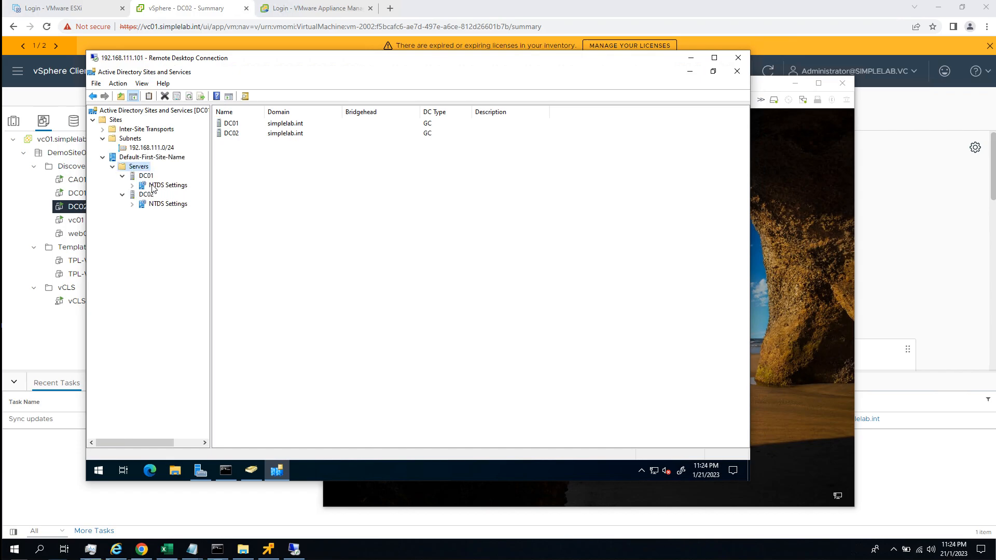
left_click(154, 186)
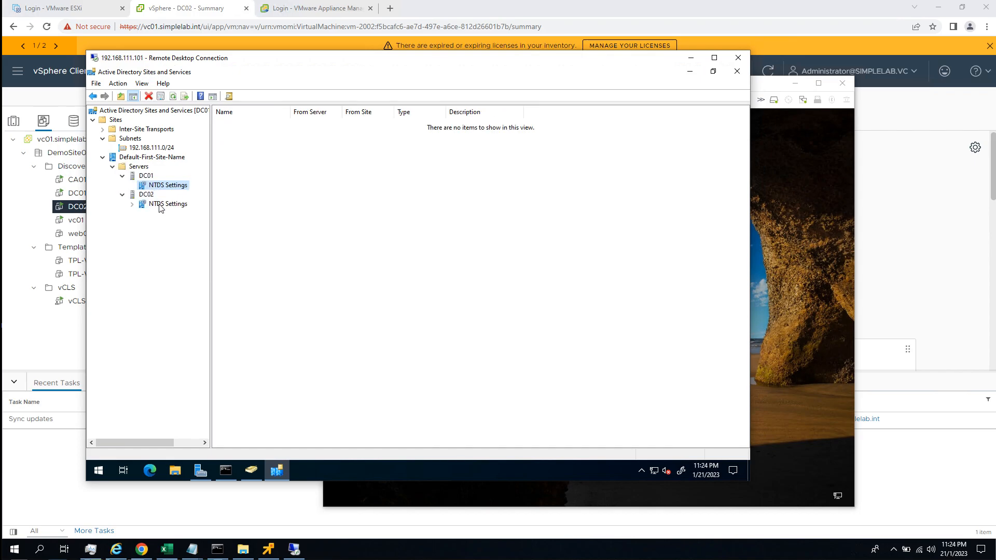
left_click(160, 205)
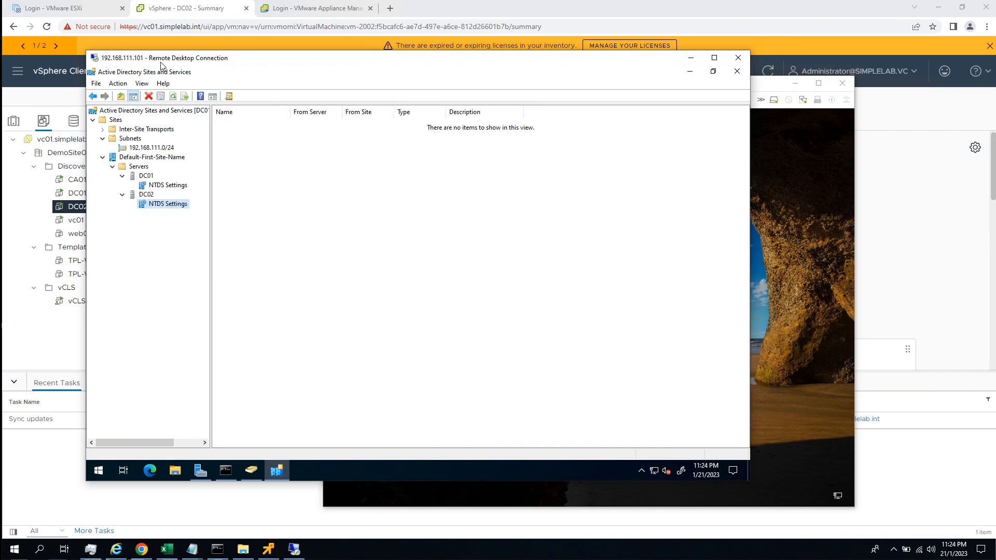
left_click_drag(160, 62, 210, 84)
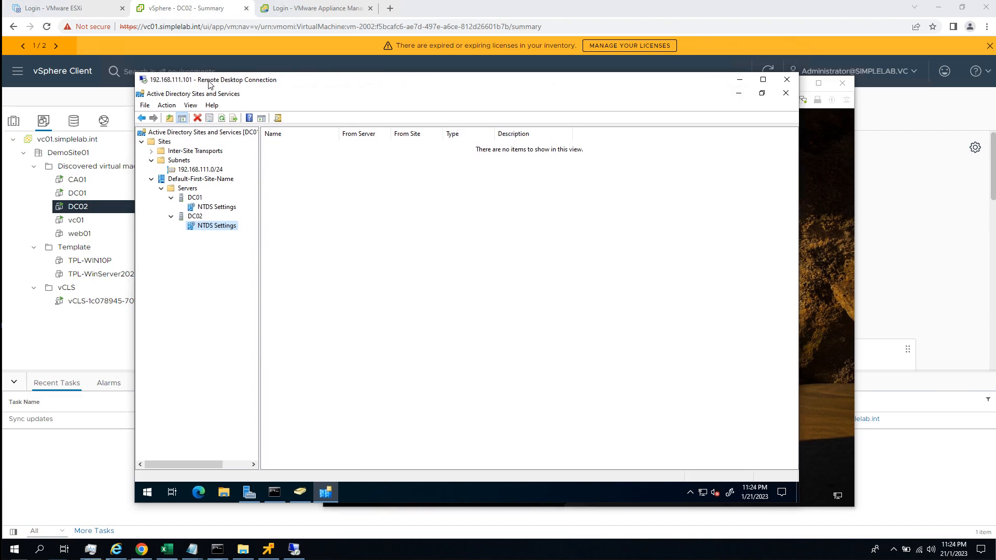
left_click(474, 290)
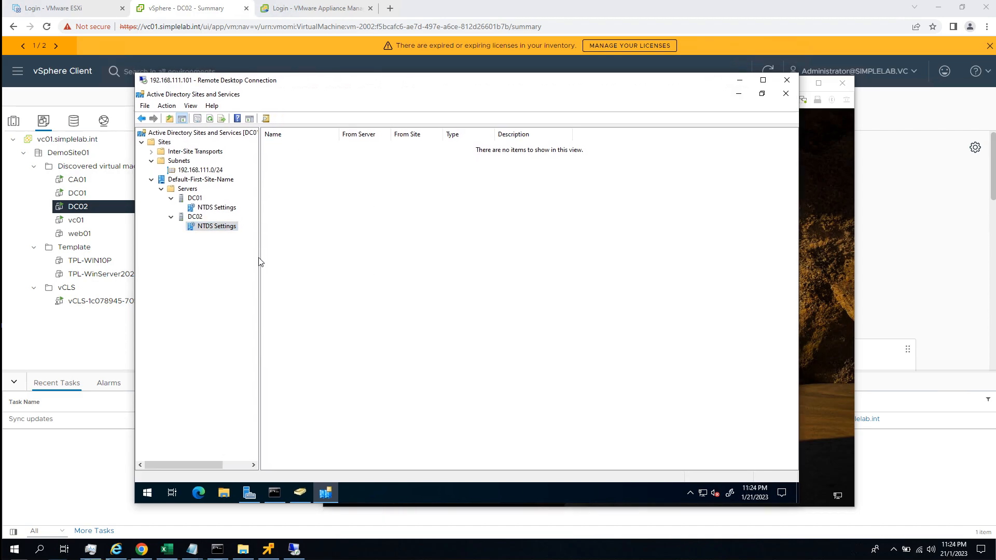
left_click_drag(259, 260, 319, 252)
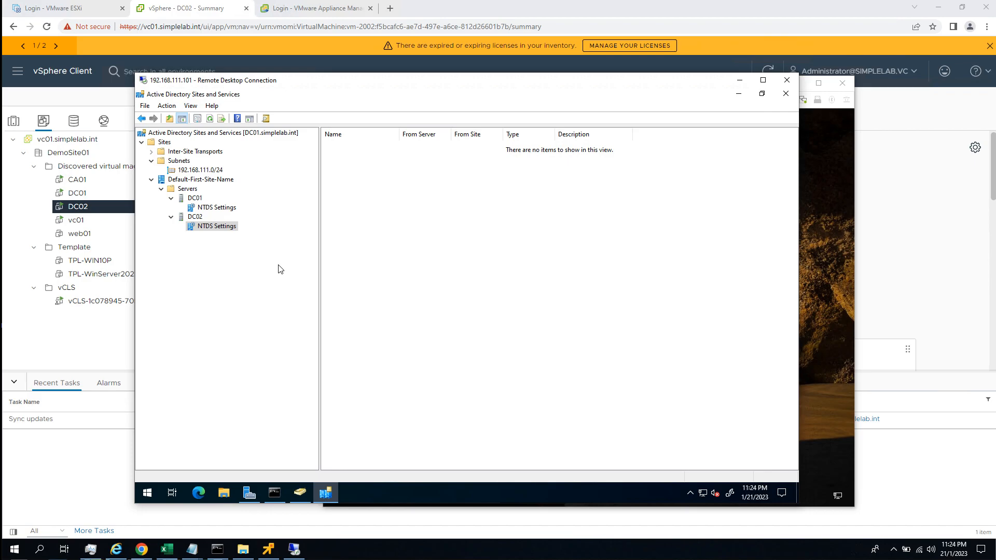
Try to check the replication topology from DC01's NTDS Settings.
right_click(226, 211)
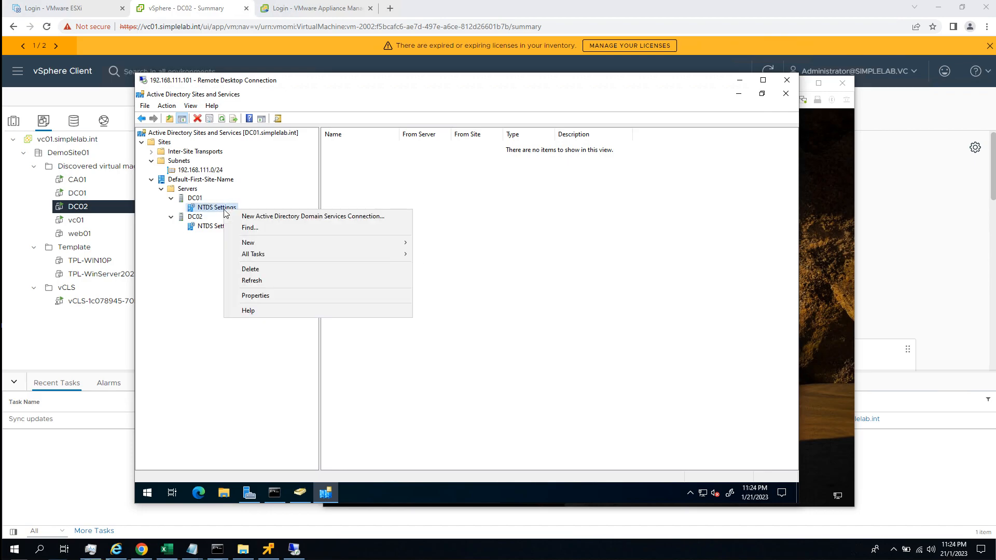
mouse_move(297, 256)
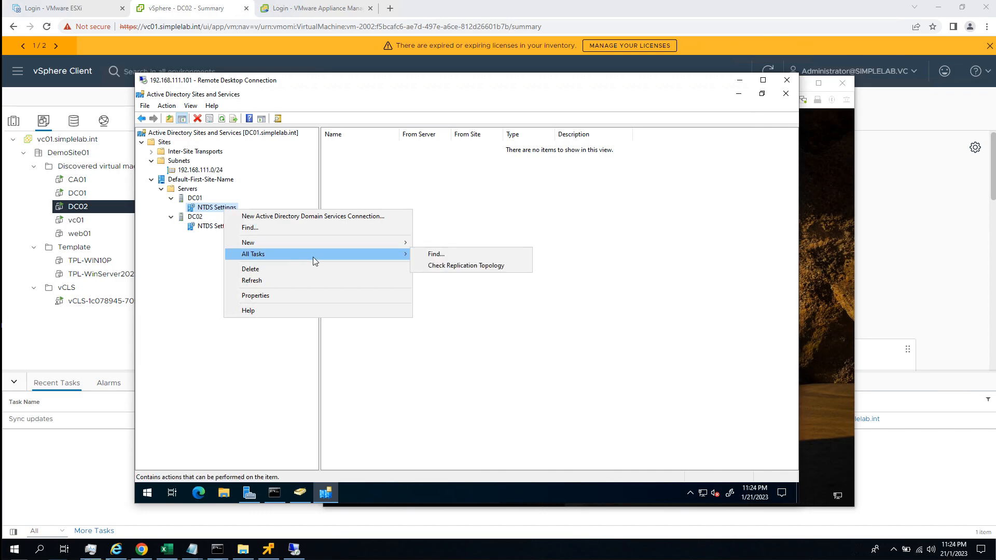
left_click(441, 267)
Switch to the DC02 VMware Remote Console and unlock the server by entering the signed-in admin account's password.
left_click(832, 152)
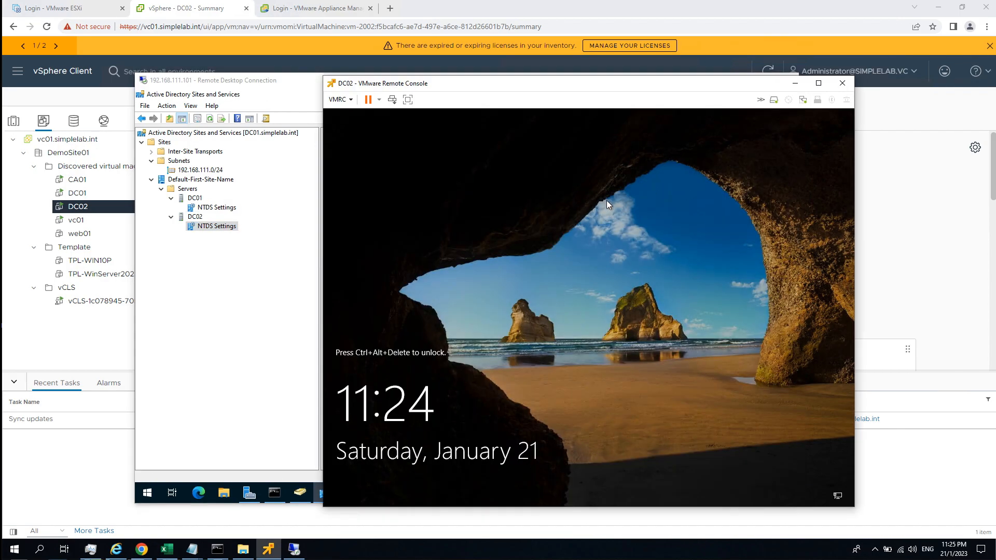
left_click_drag(404, 85, 364, 67)
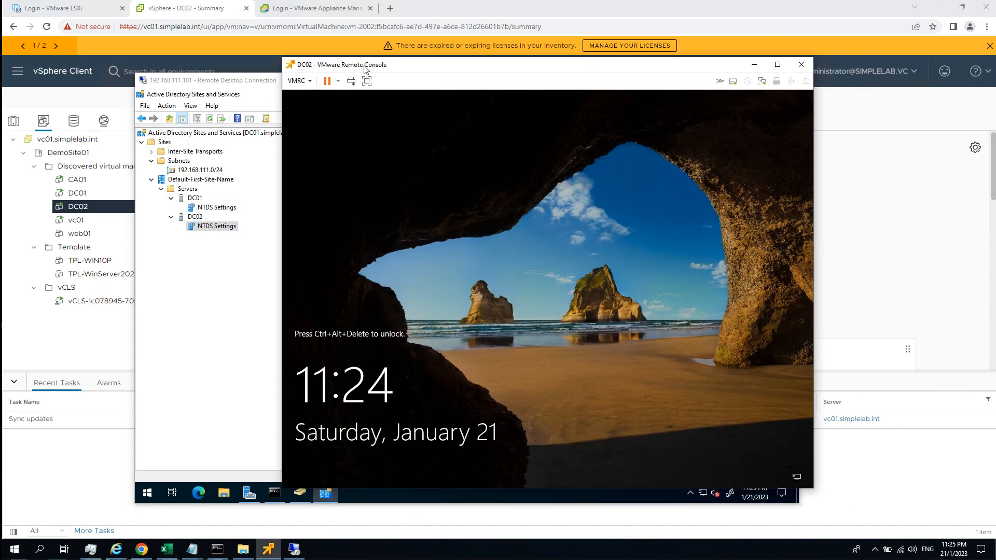
key("ctrl+alt+Insert")
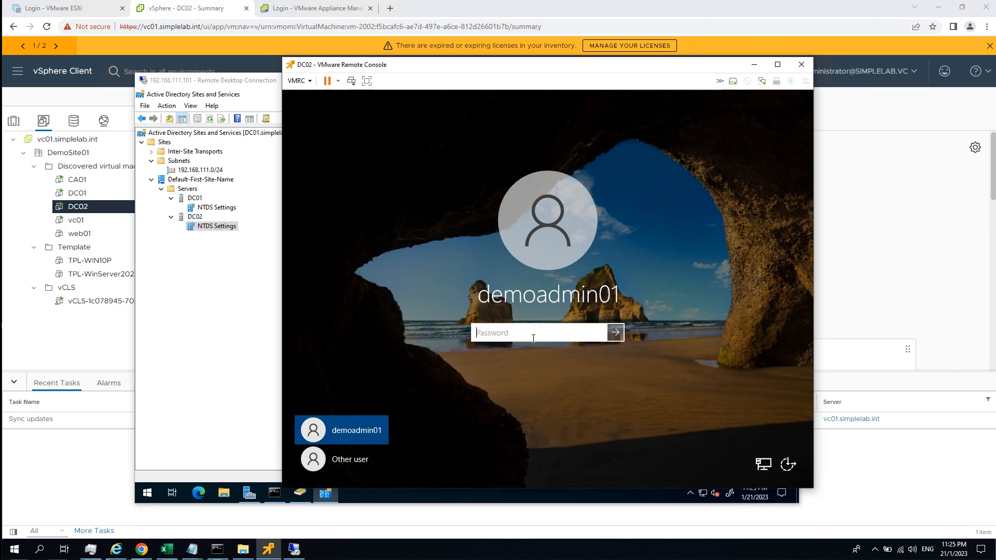
type("**********")
key("Return")
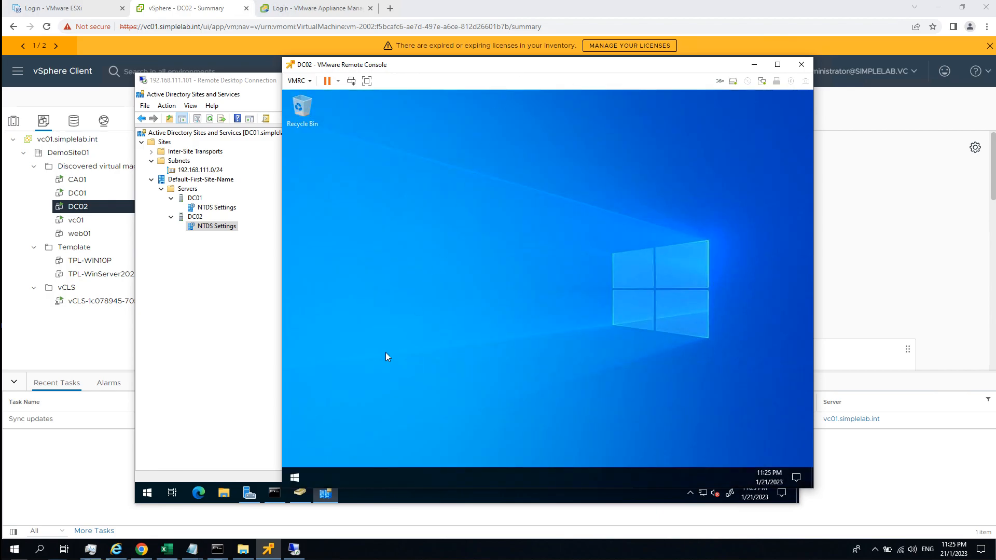
Launch Event Viewer on DC02, minimize Server Manager, maximize Event Viewer and expand its Windows and application log folders.
left_click(296, 478)
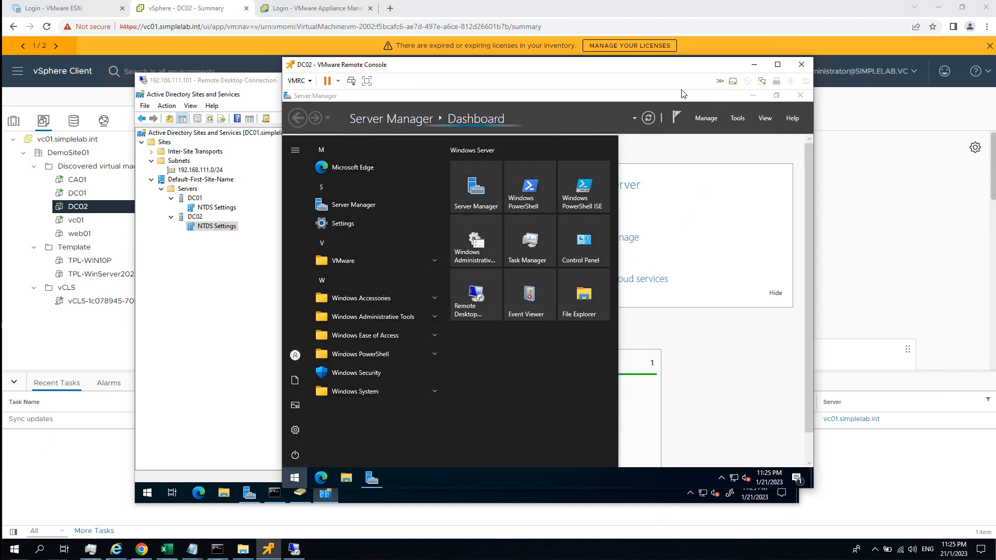
left_click(525, 297)
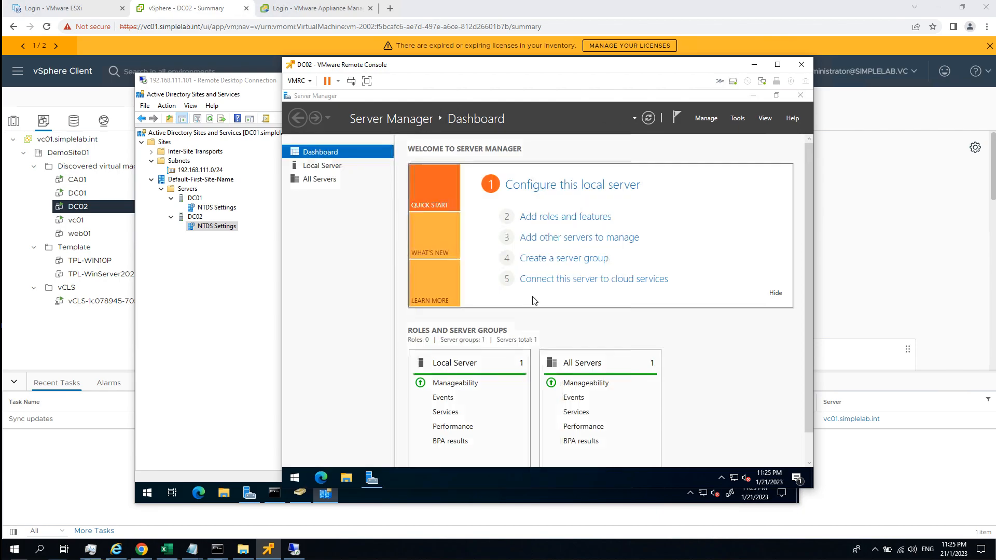
left_click(753, 96)
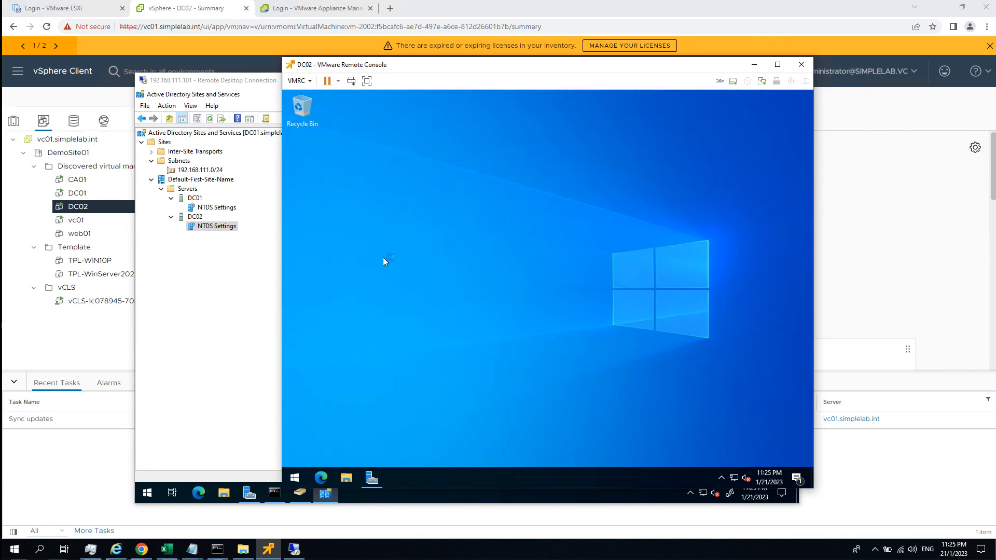
left_click(409, 245)
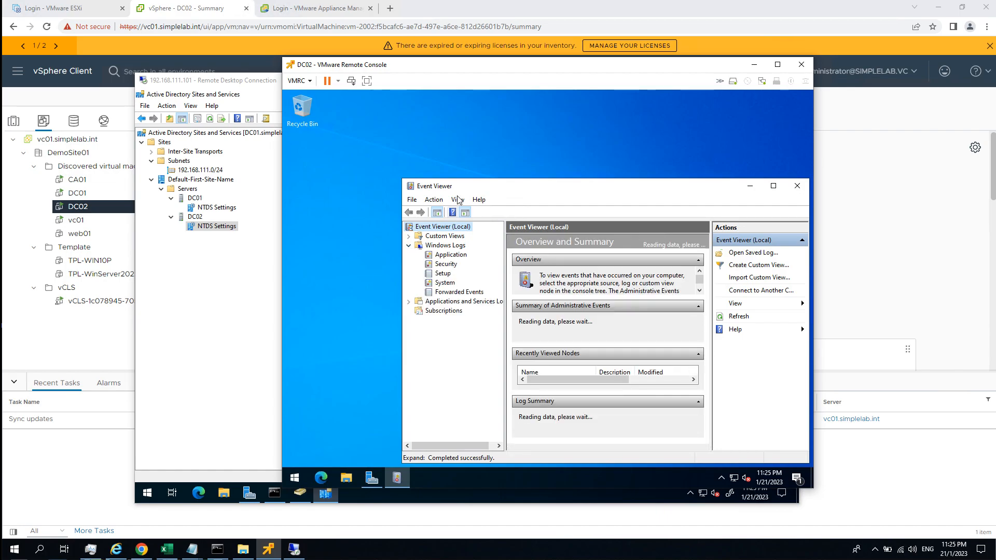
double_click(459, 187)
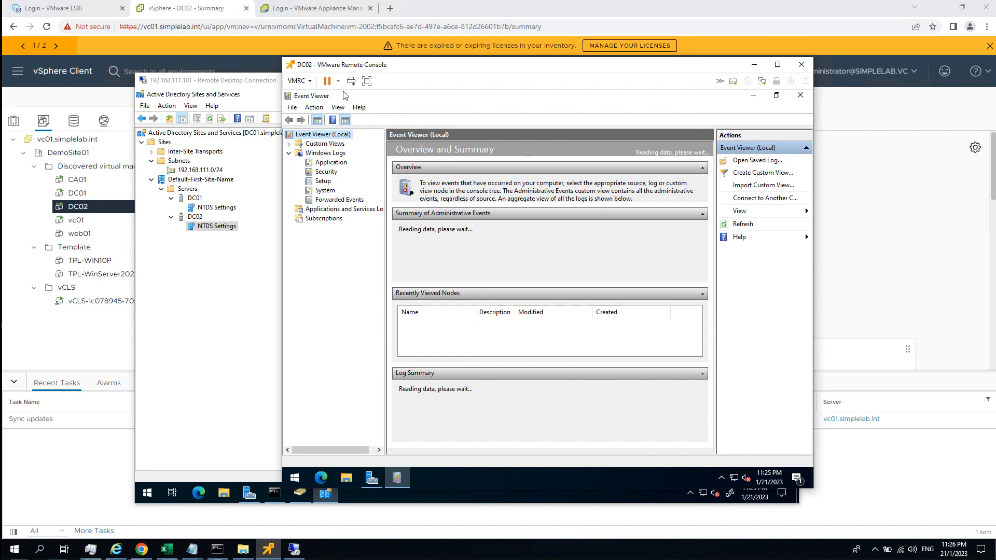
left_click_drag(336, 67, 403, 69)
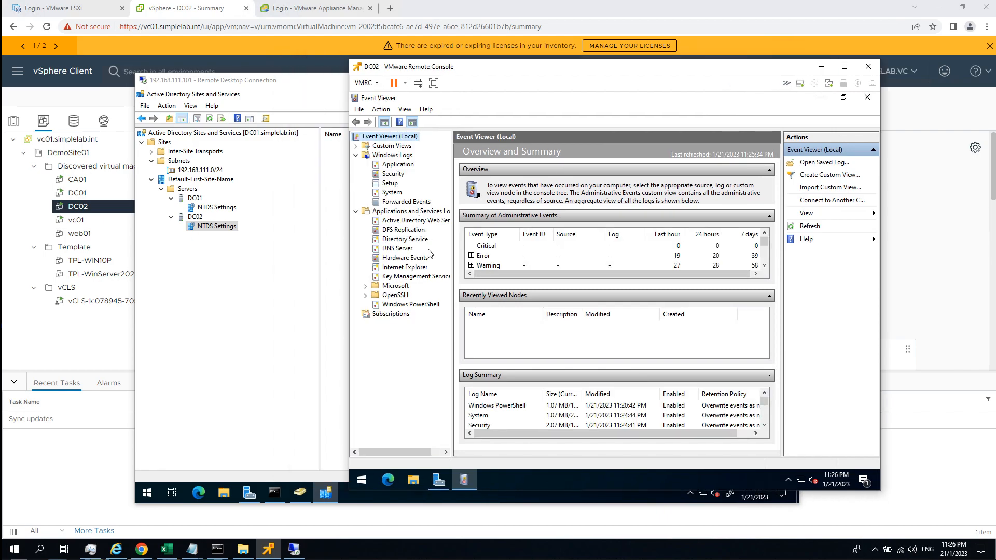
Review the DFS Replication log on DC02 event by event, ending back at the newest event, 4604.
left_click(418, 231)
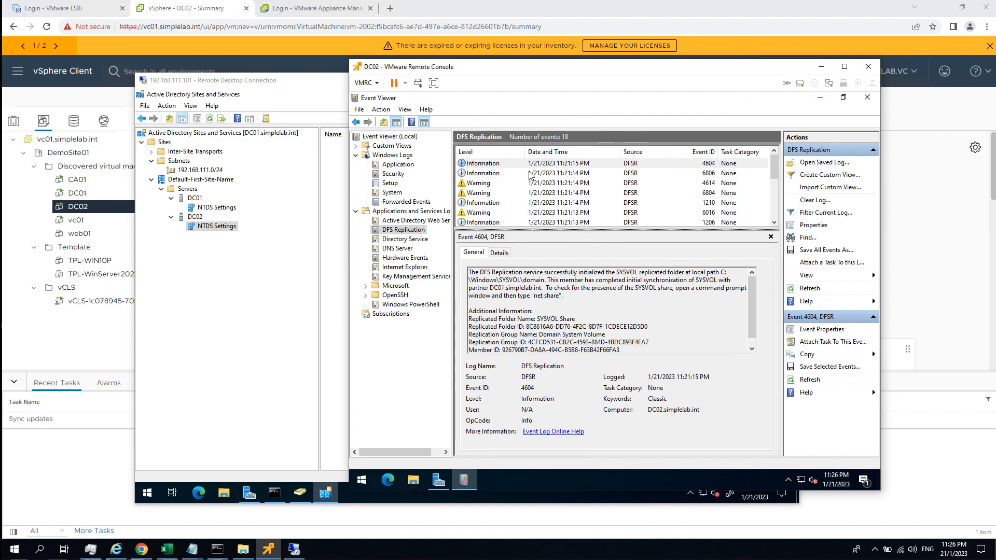
left_click(533, 164)
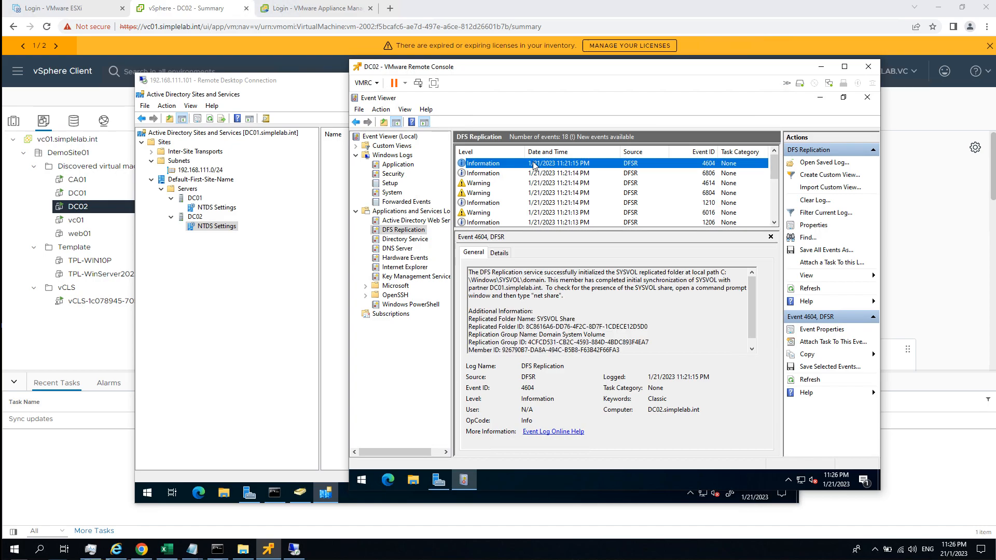
key("Down")
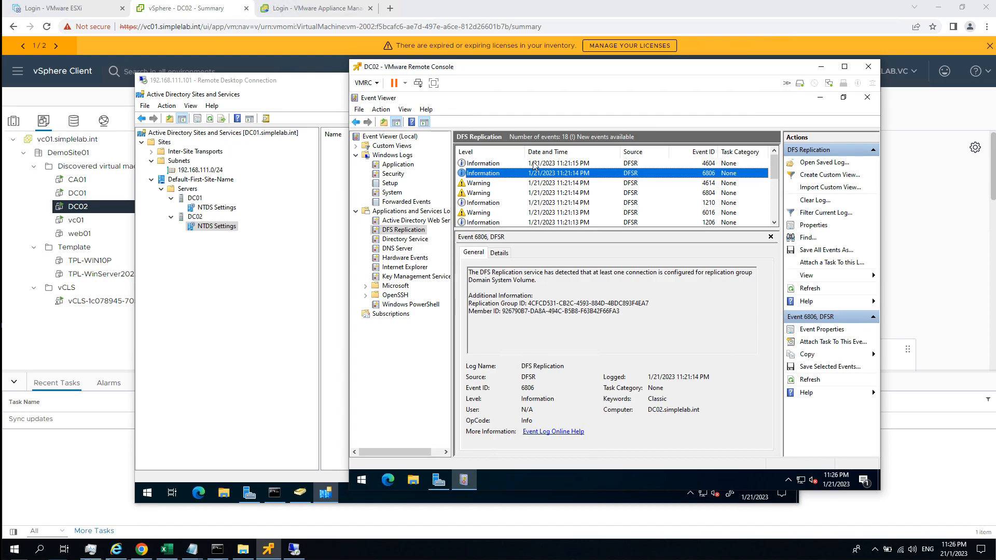
key("Down")
key("Down")
key("Down")
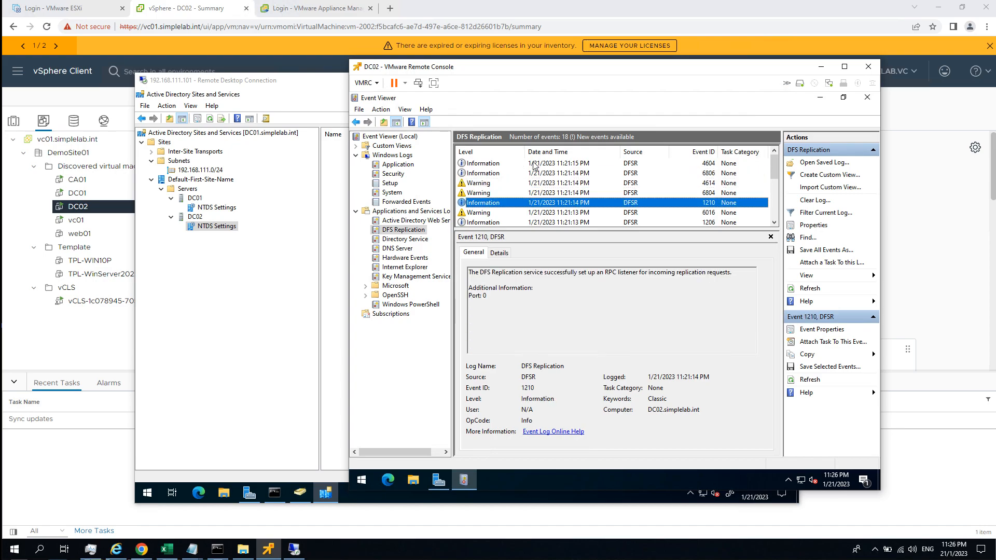
key("Down")
key("Down")
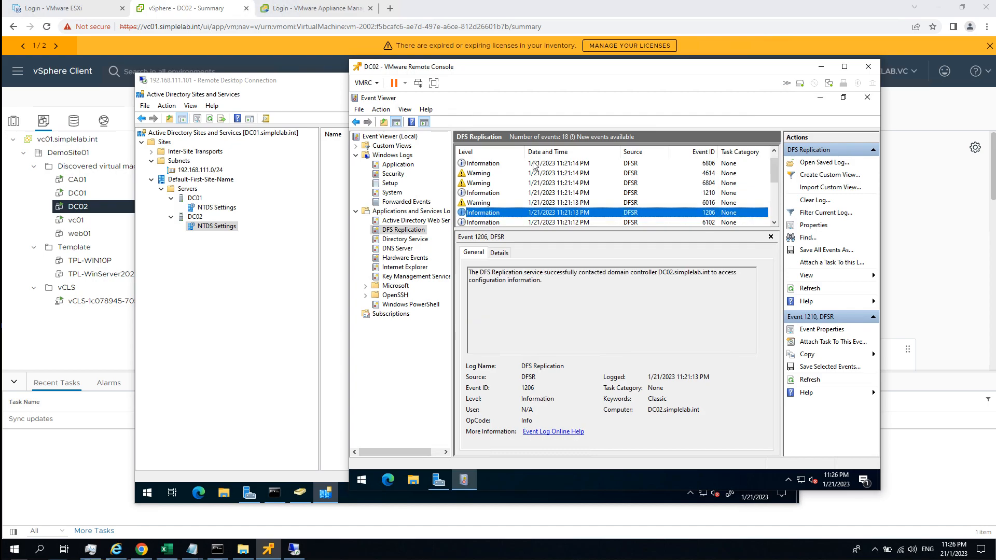
key("Down")
key("Down")
key("Down")
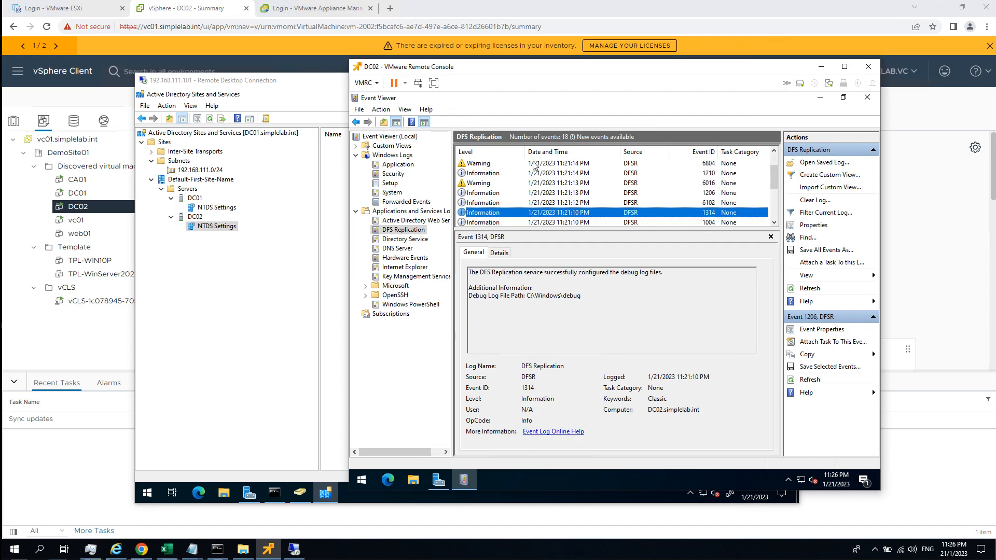
key("Down")
key("Down")
key("Down")
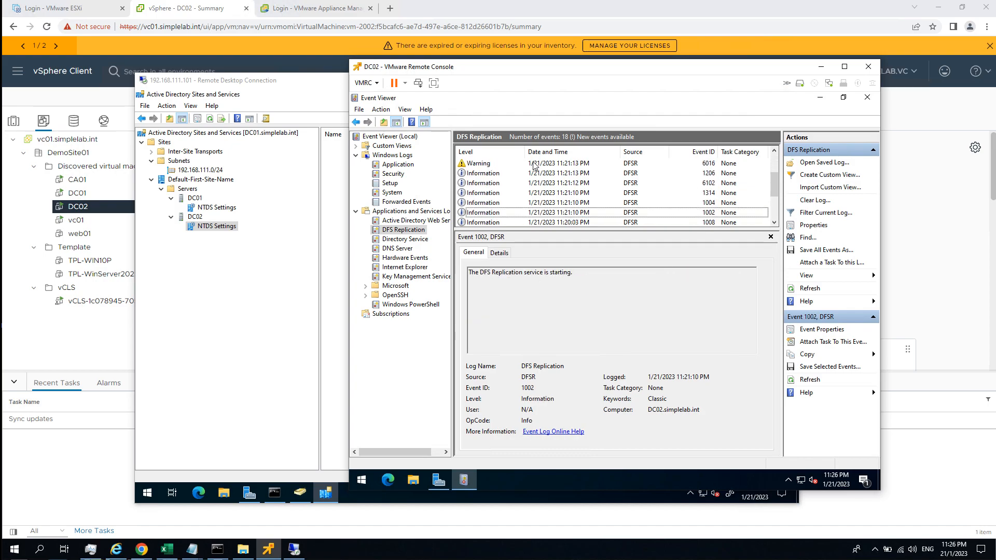
key("Down")
key("Down")
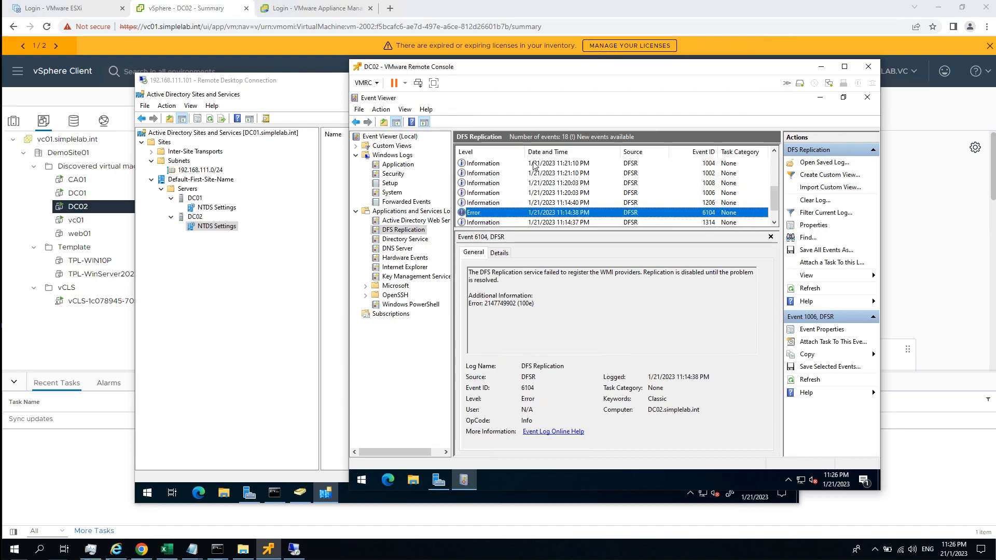
key("Up")
key("Up")
key("Up")
key("Up")
key("Up")
key("Up")
key("Up")
key("Up")
key("Up")
key("Up")
key("Up")
key("Up")
key("Up")
key("Up")
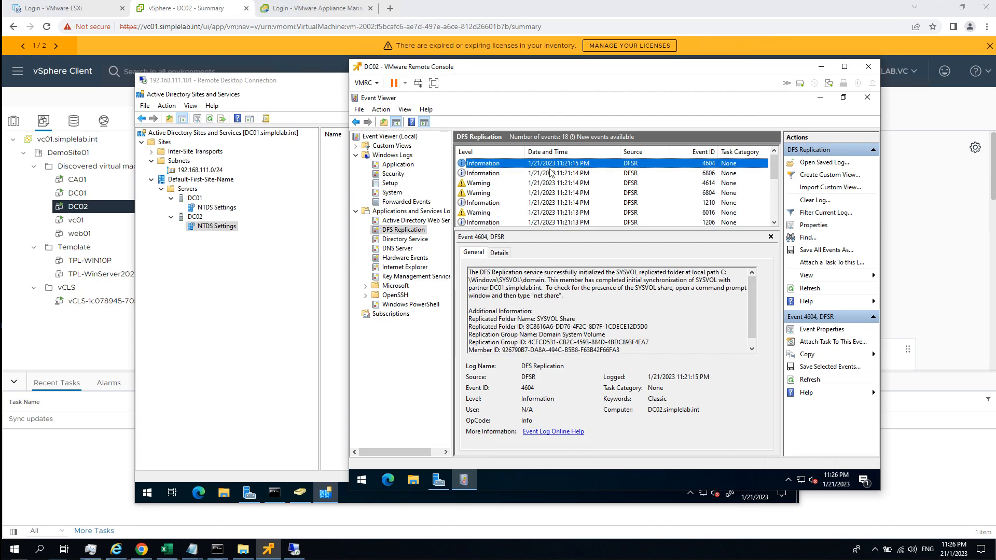
Read the description of DFS Replication event 4604, highlighting its SYSVOL initialization message and the suggested share check command.
left_click(648, 288)
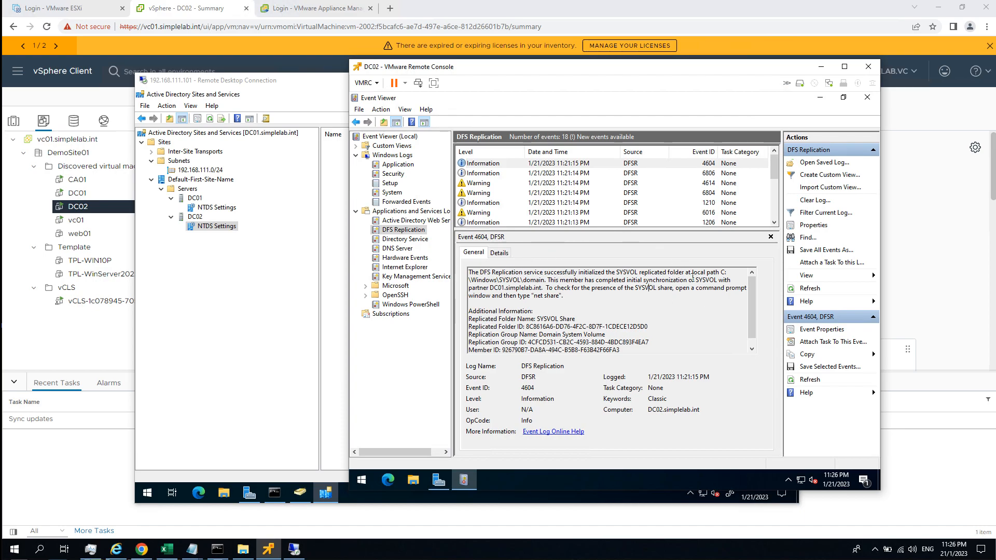
left_click_drag(470, 272, 724, 271)
left_click(593, 303)
left_click_drag(535, 296, 559, 296)
Launch Command Prompt on DC02, run net share to check the SYSVOL and NETLOGON shares, and return to Event Viewer.
left_click(363, 481)
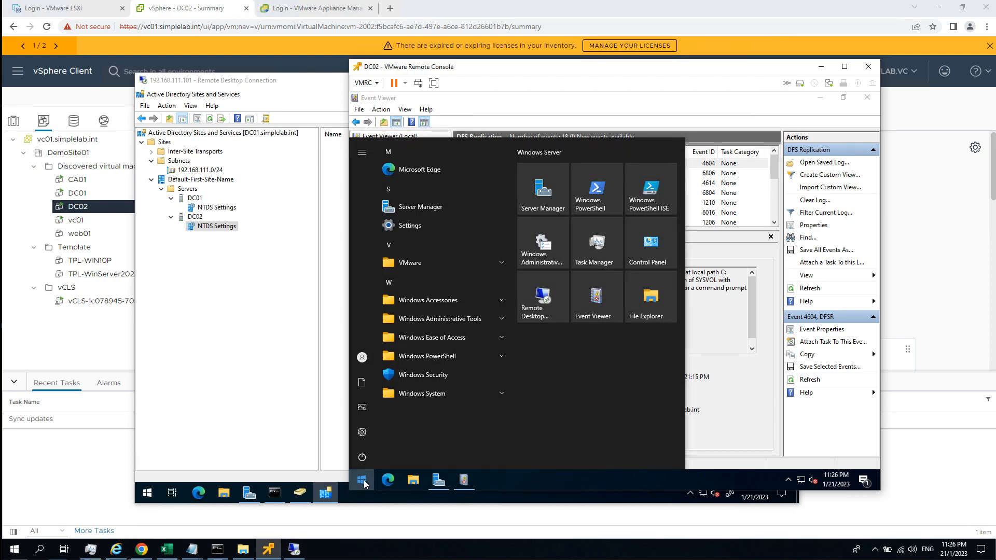
type("cmd")
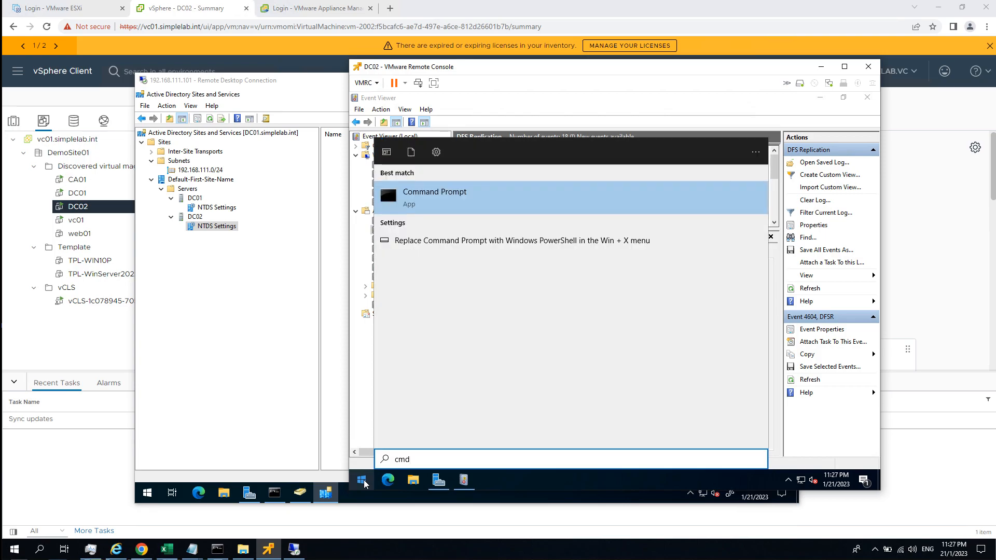
key("Return")
type("net share")
key("Return")
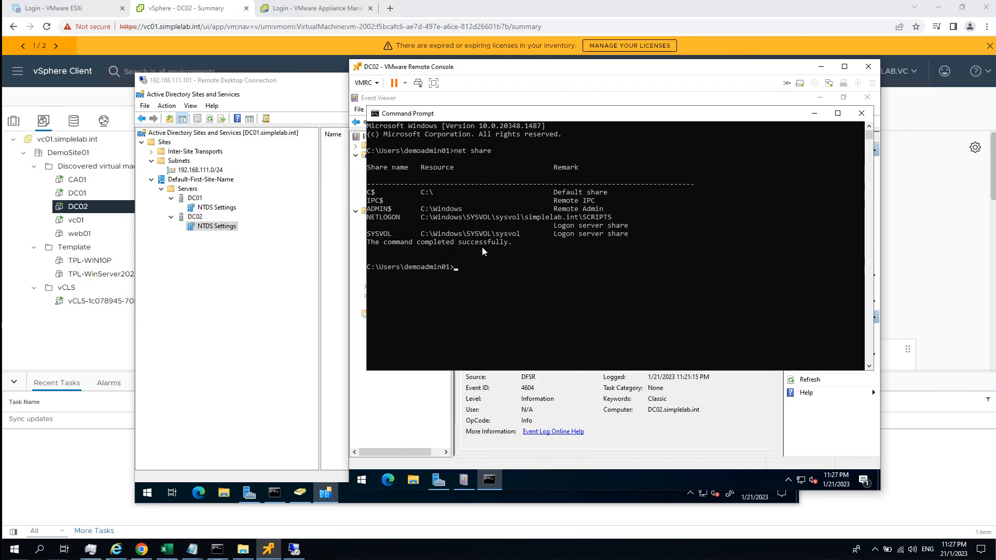
left_click(653, 400)
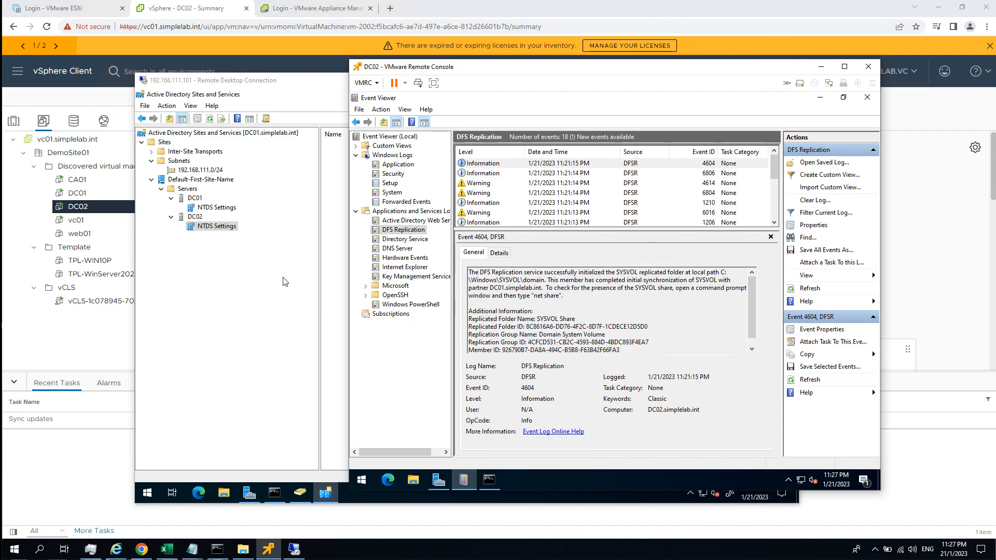
Switch to Active Directory Sites and Services on DC01, re-expand the servers and check the NTDS Settings connections of DC01 and DC02.
left_click(251, 277)
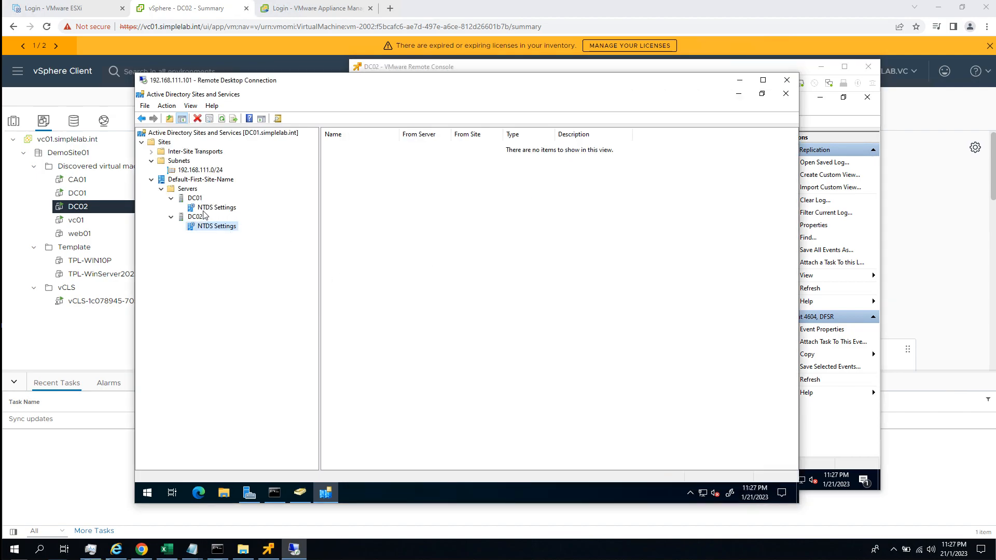
left_click(190, 134)
left_click(141, 142)
left_click(161, 180)
left_click(171, 198)
left_click(171, 189)
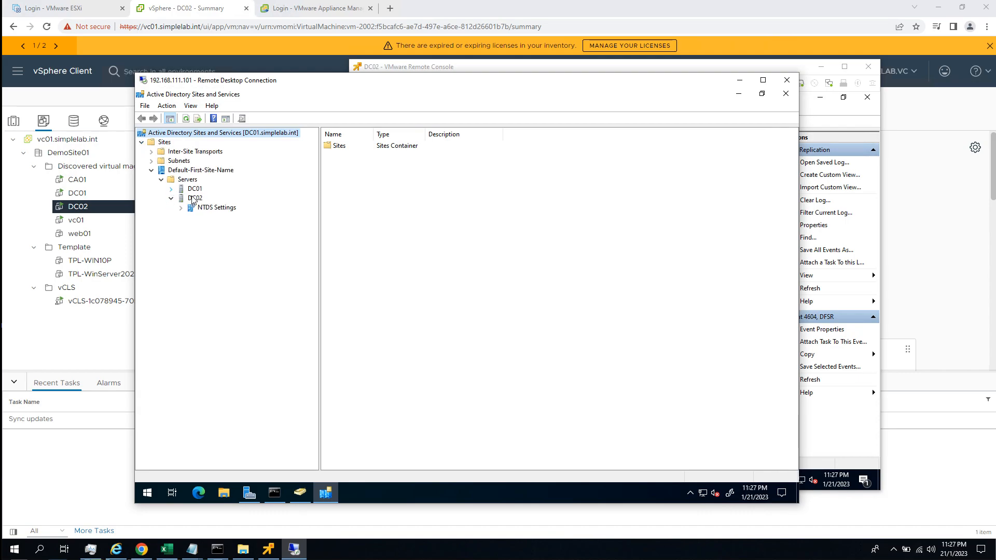
left_click(216, 198)
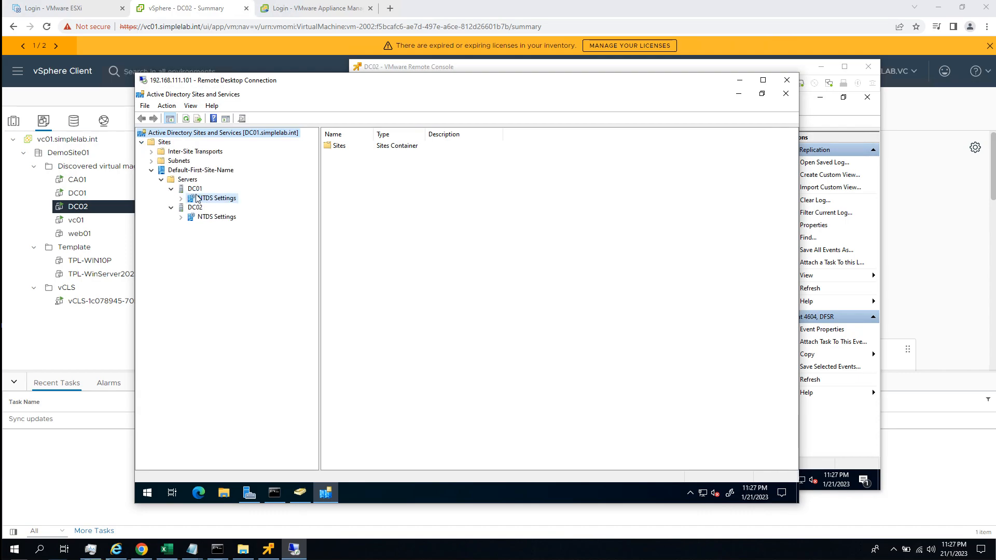
left_click(217, 218)
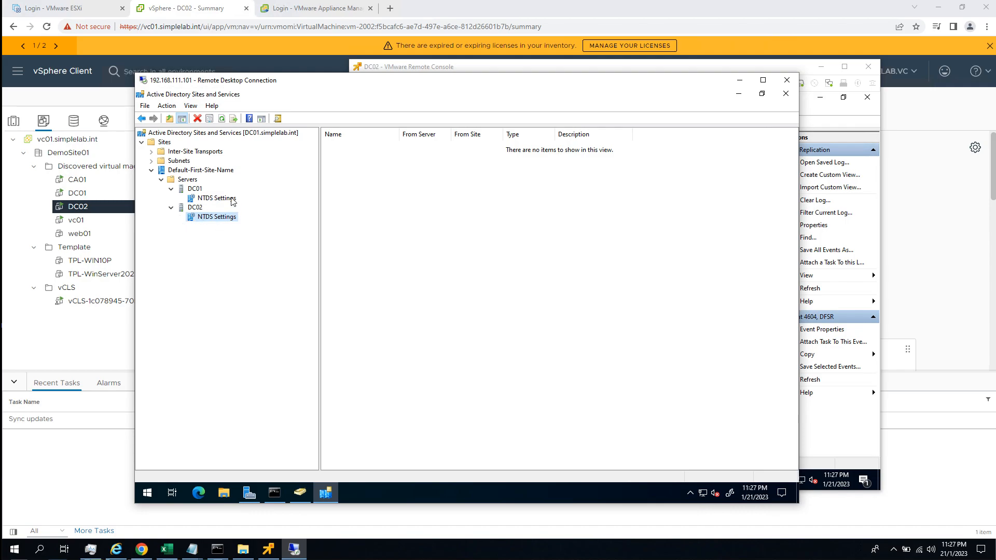
Run Check Replication Topology on DC01's NTDS Settings and dismiss the result message.
left_click(232, 201)
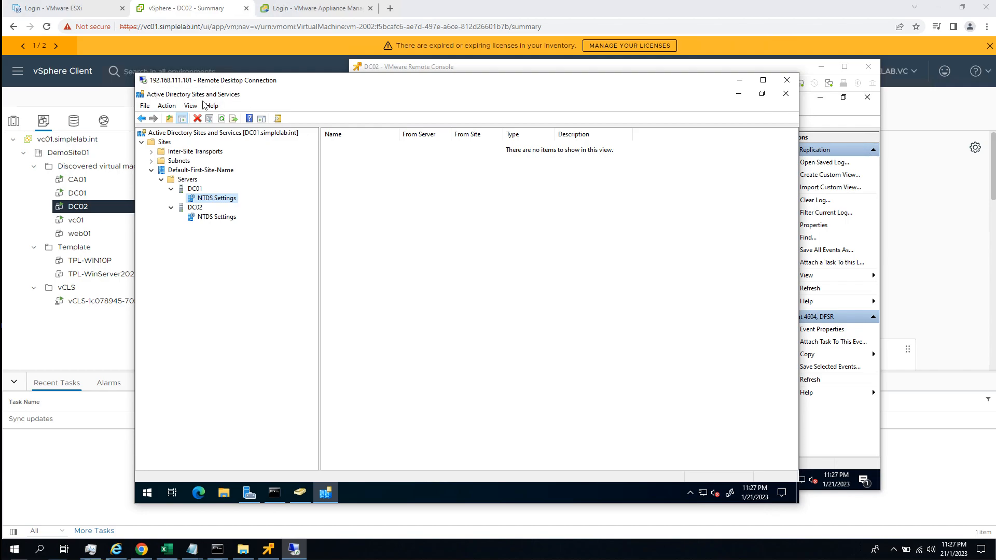
right_click(236, 203)
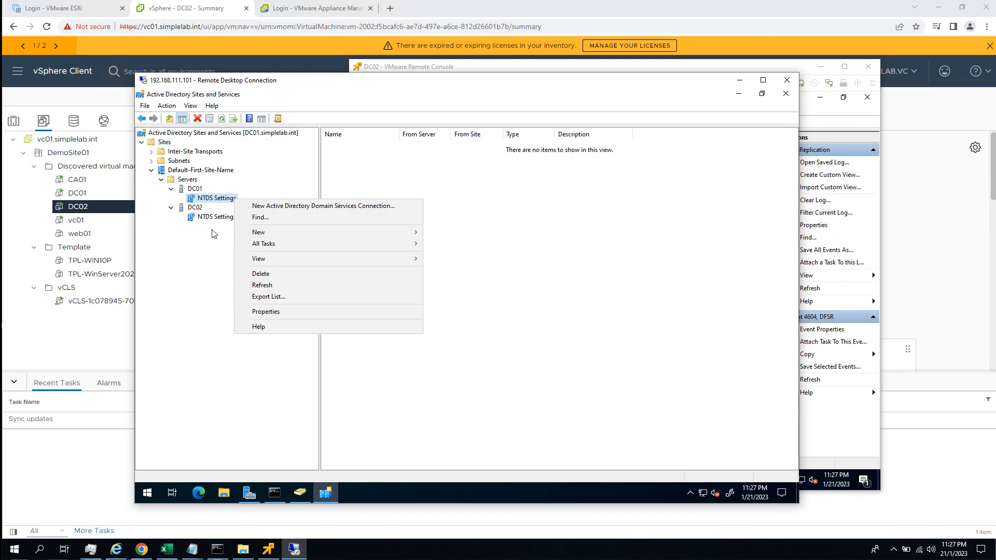
mouse_move(292, 248)
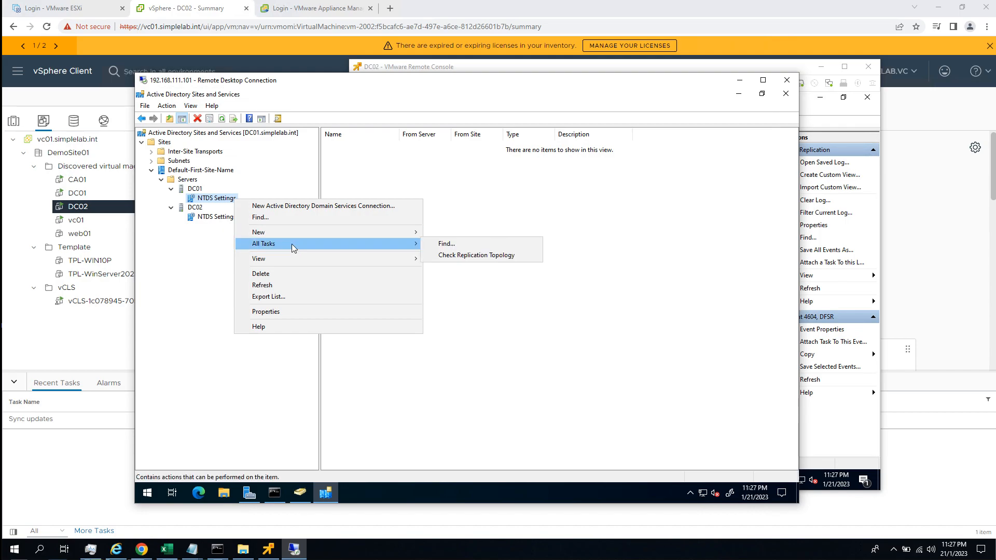
left_click(494, 258)
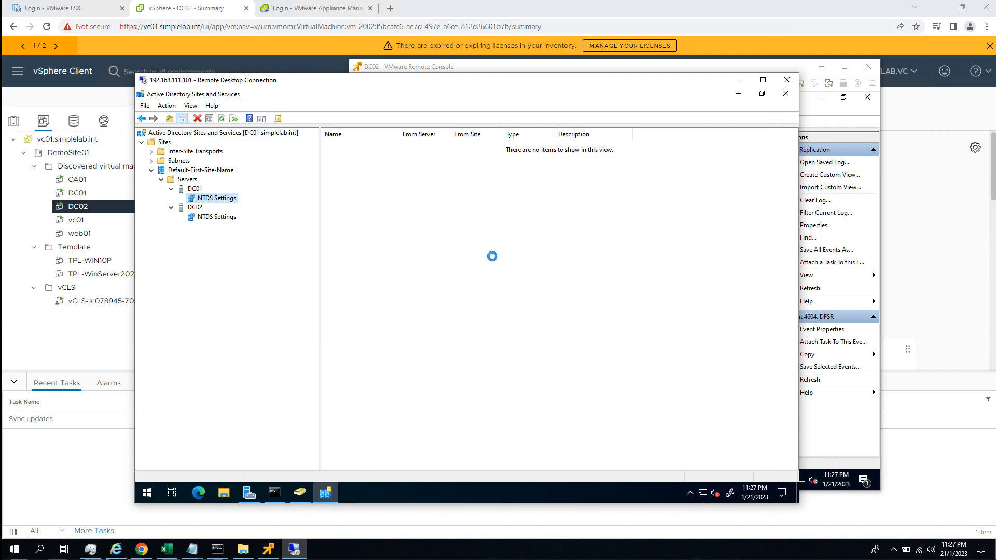
left_click(550, 333)
Run Check Replication Topology on DC02's NTDS Settings and dismiss the result message.
left_click(227, 217)
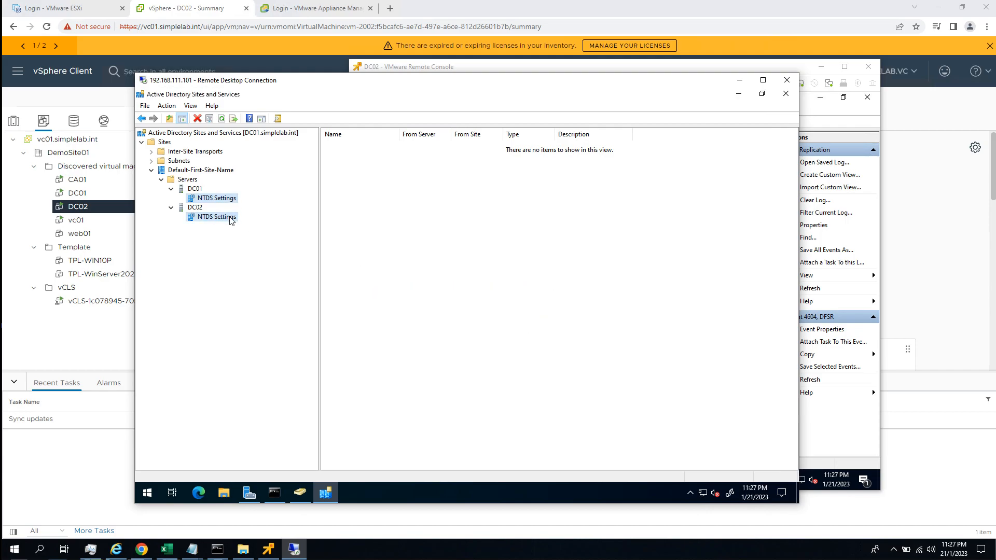
right_click(227, 217)
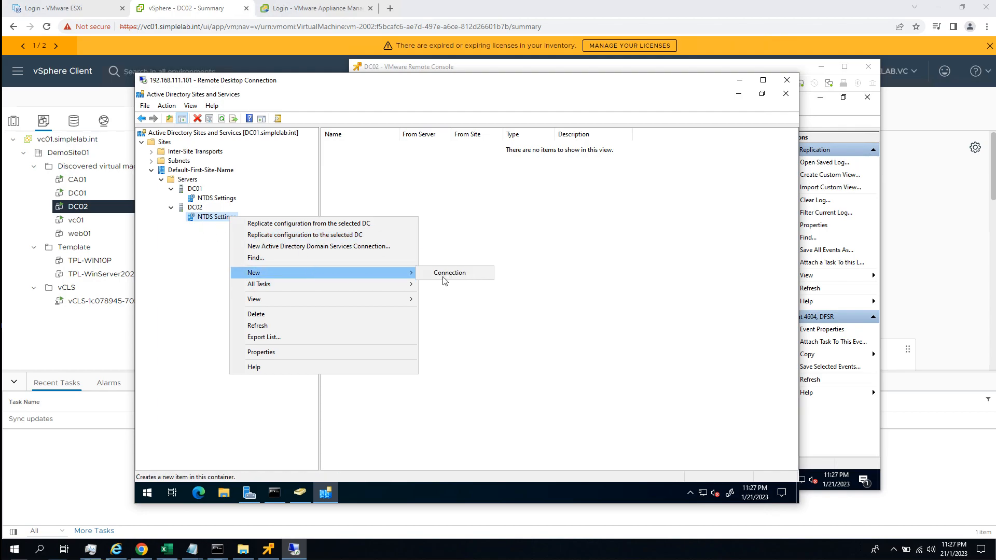
mouse_move(332, 285)
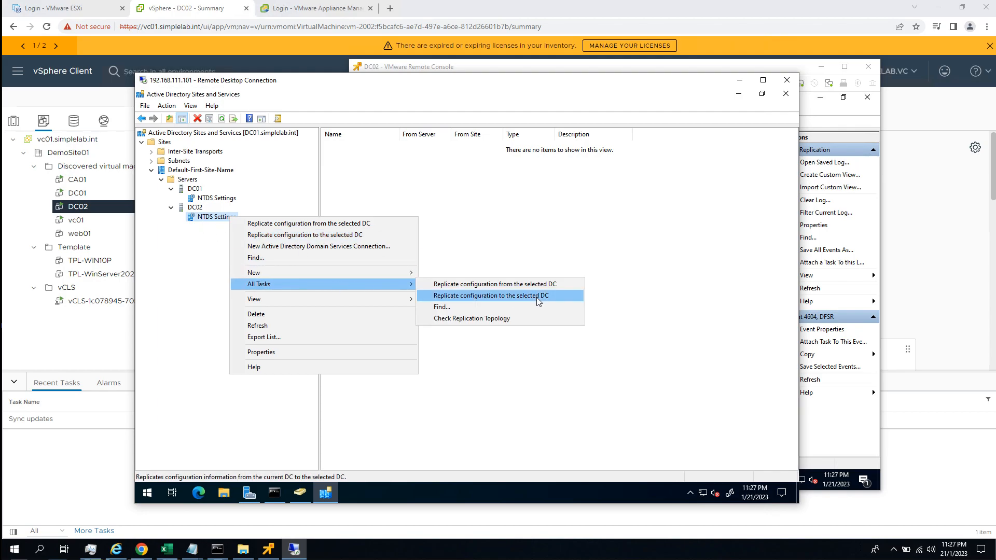
left_click(497, 318)
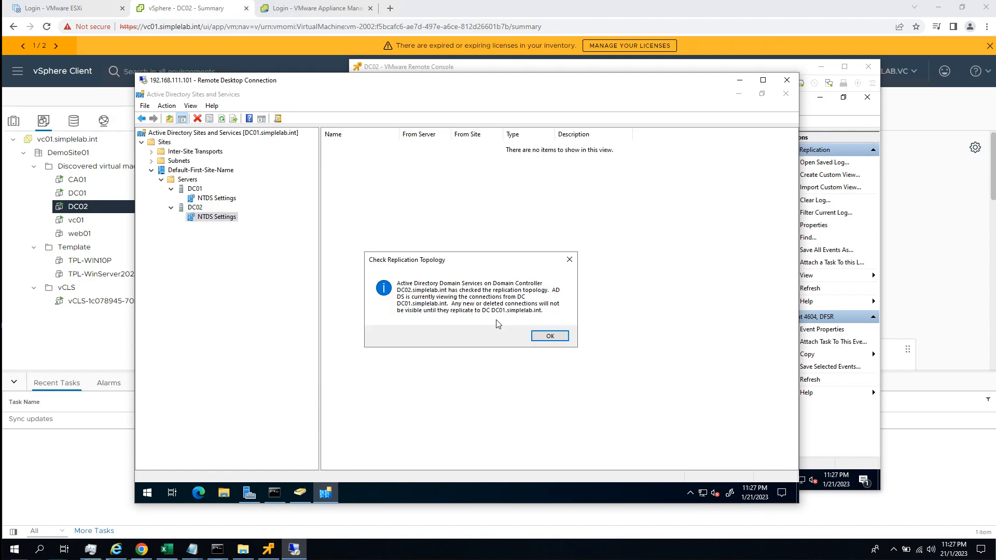
left_click(550, 336)
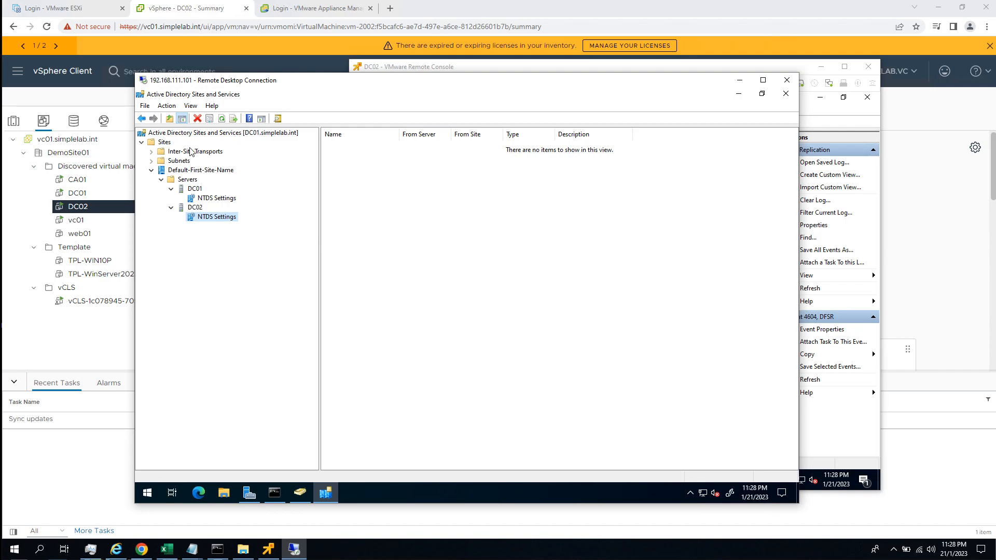
Recheck DC01's NTDS Settings for connections, and replicate the configuration from DC02 to the current domain controller.
left_click(255, 135)
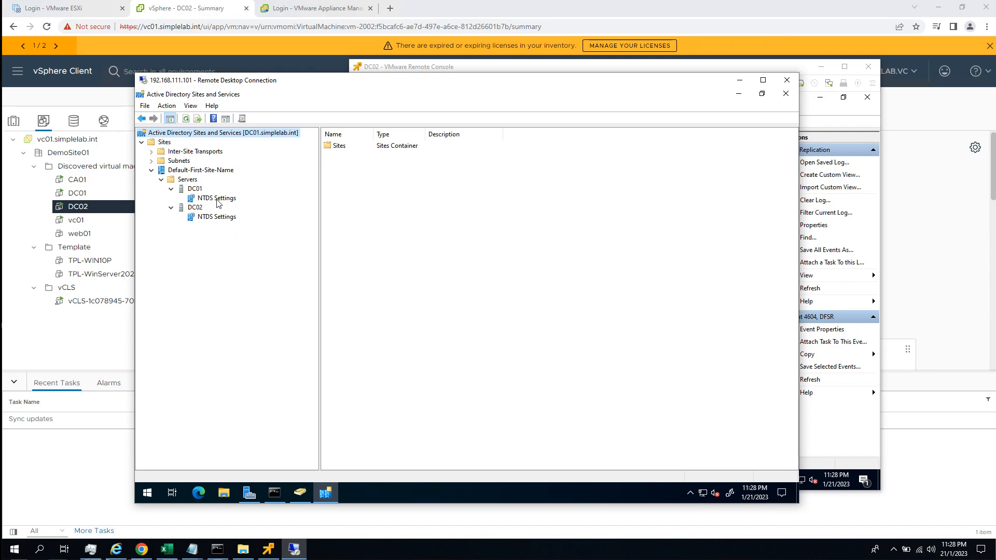
left_click(215, 199)
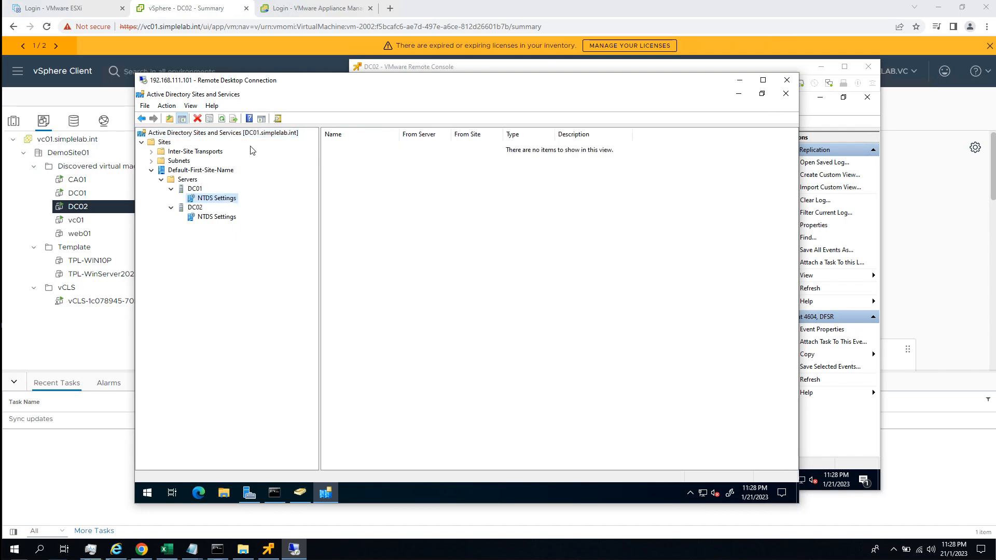
right_click(217, 220)
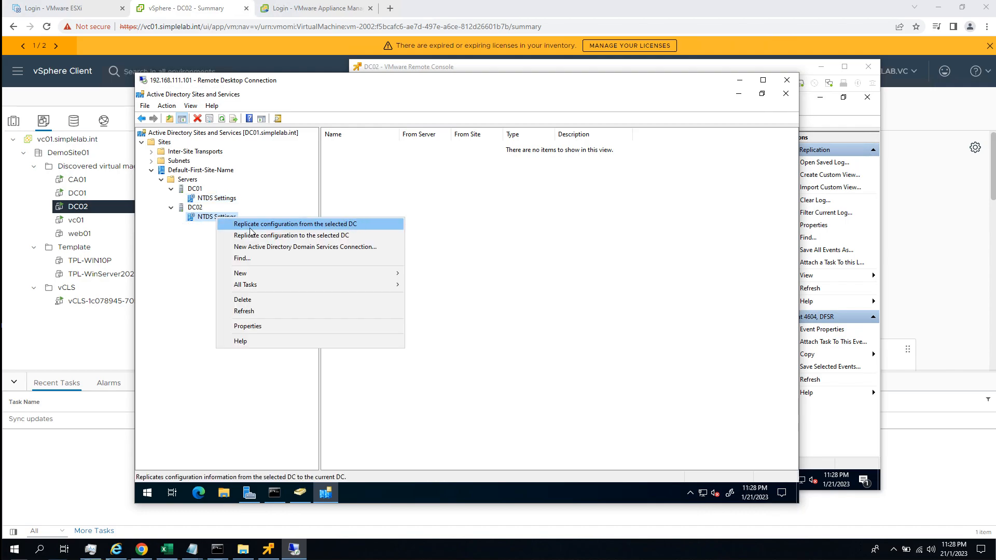
left_click(338, 227)
left_click(533, 332)
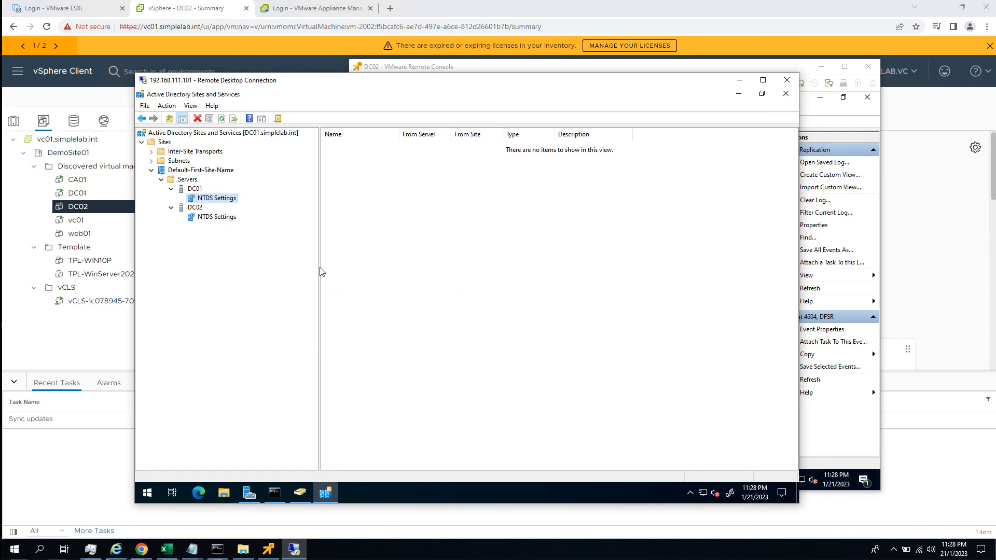
Replicate the configuration from the current domain controller to DC02 through DC02's NTDS Settings.
left_click(230, 220)
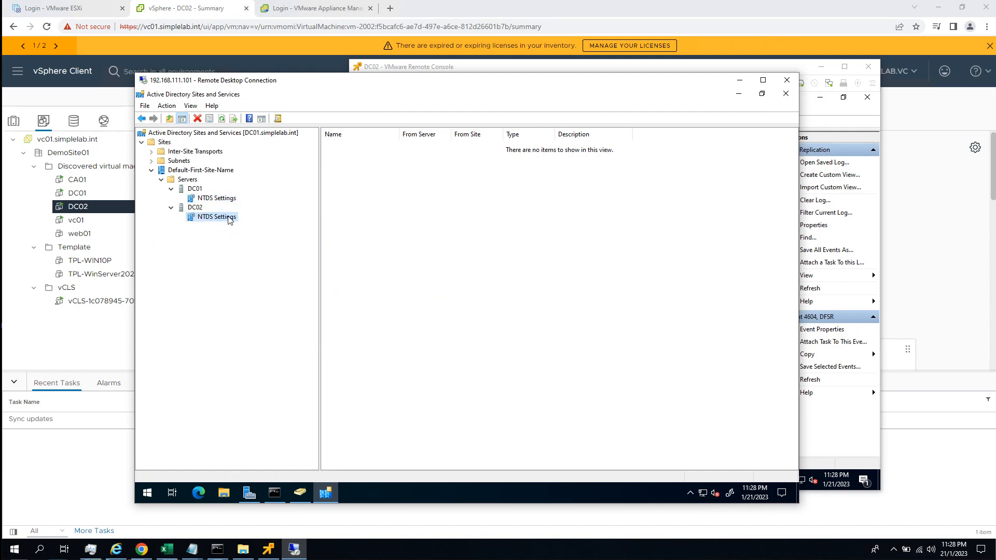
right_click(229, 217)
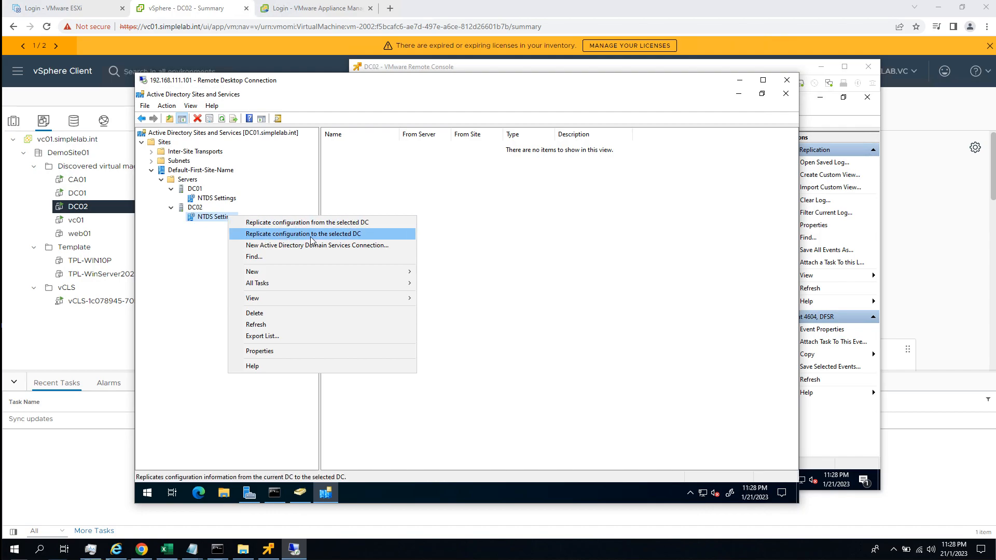
left_click(312, 239)
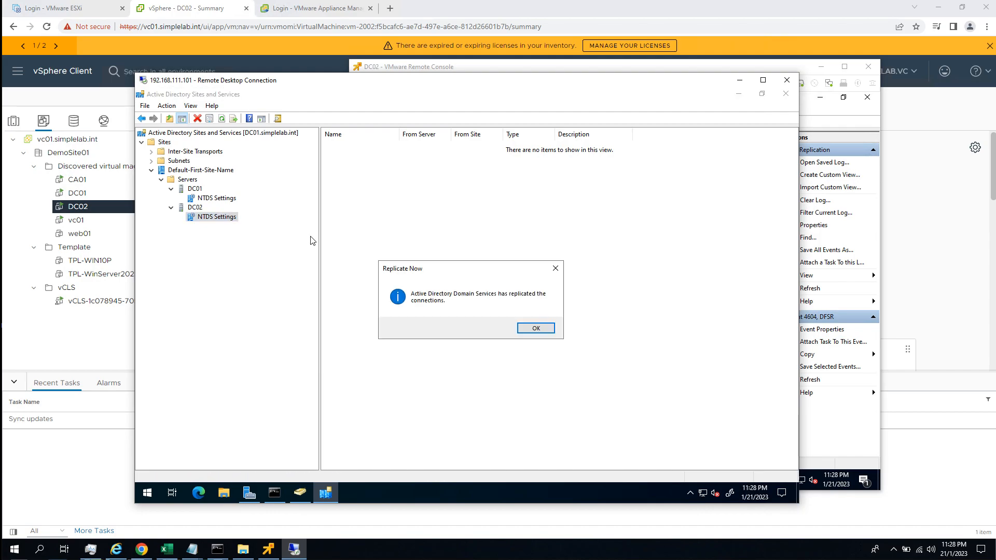
left_click(535, 330)
View the replication connections under DC02's and DC01's NTDS Settings, adjusting the Name column to show the full connection name.
left_click(212, 218)
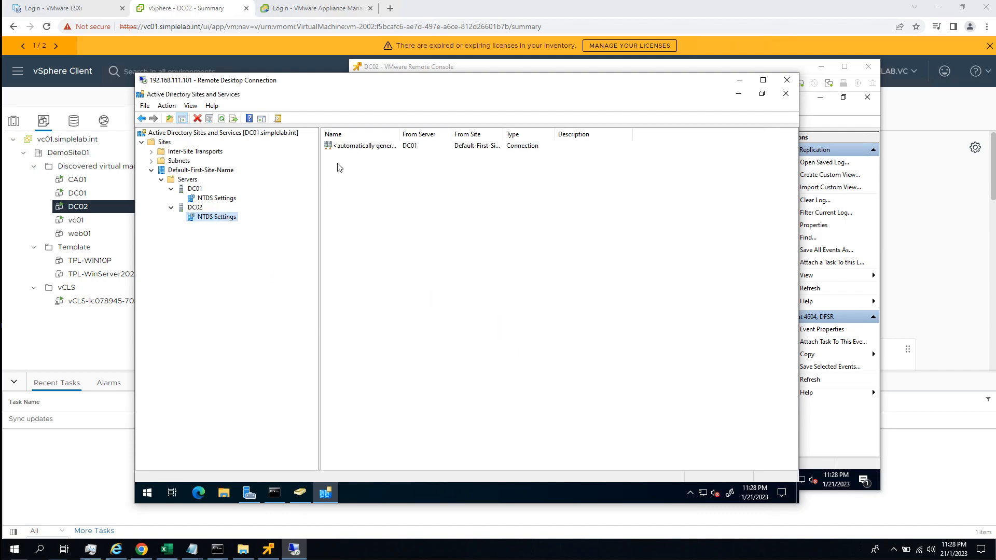
left_click(224, 199)
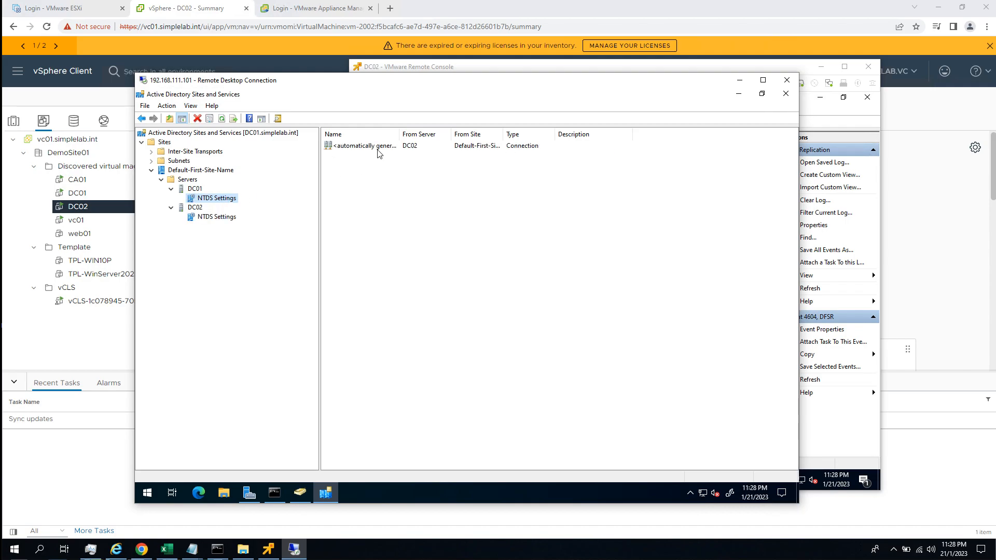
double_click(399, 134)
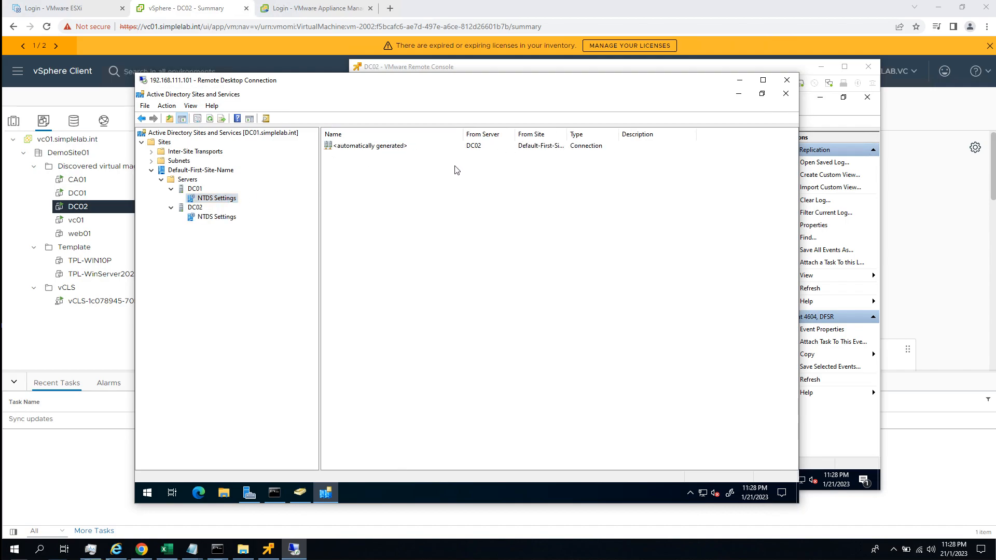
right_click(388, 148)
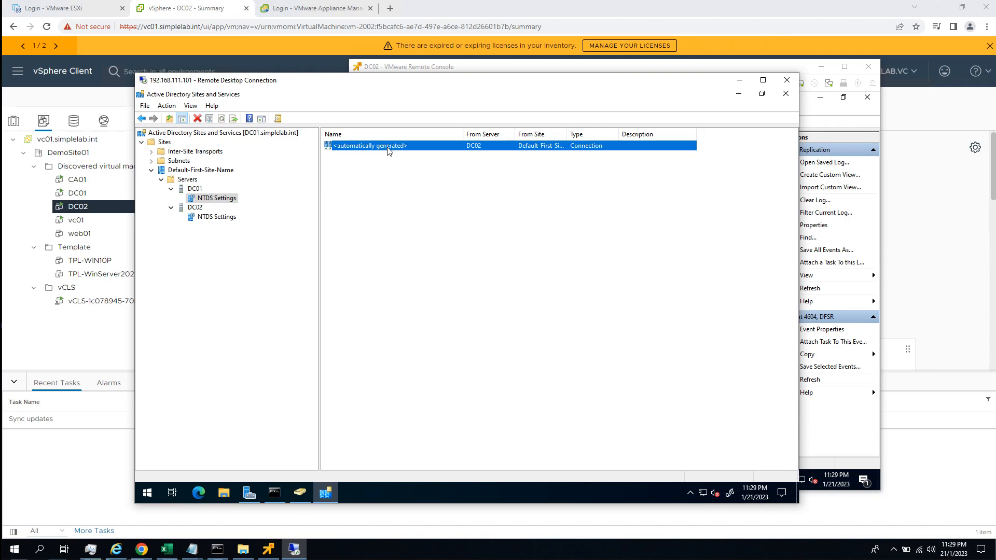
left_click(352, 201)
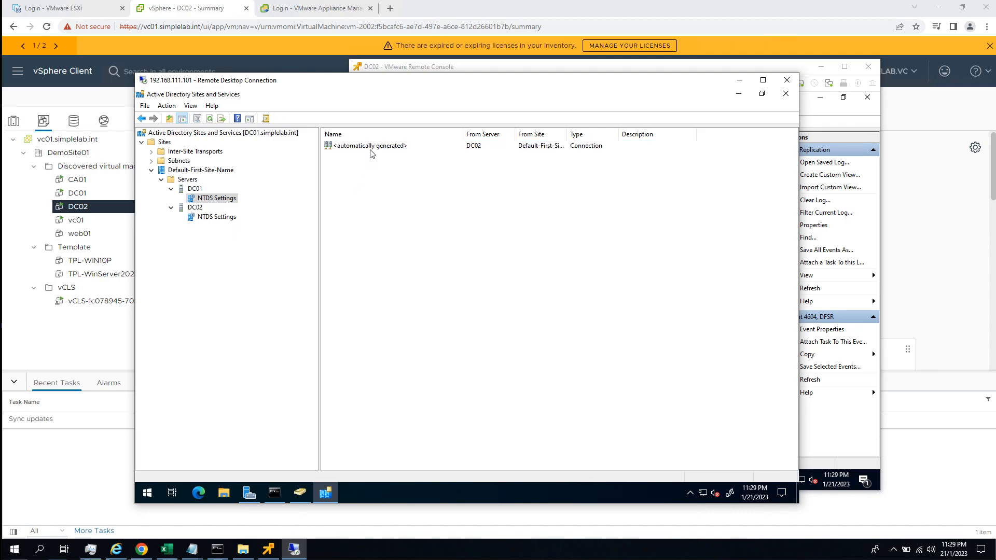
left_click_drag(463, 134, 430, 134)
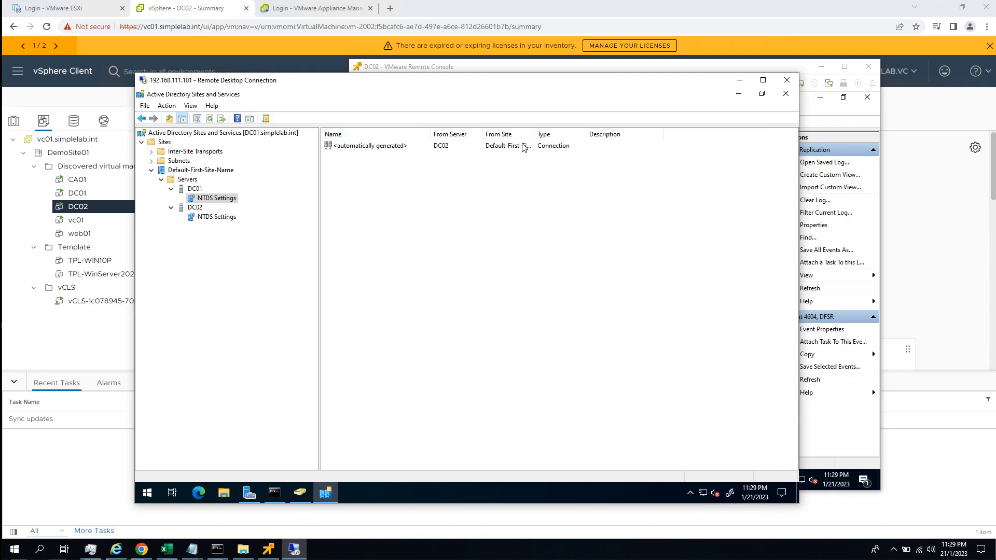
Force immediate replication over DC01's automatically generated connection from DC02.
right_click(388, 148)
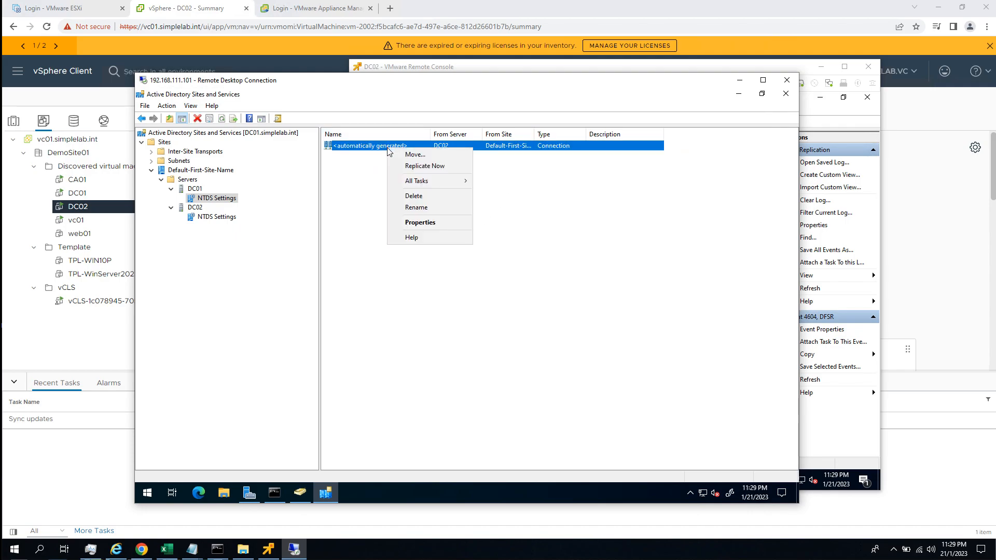
left_click(424, 166)
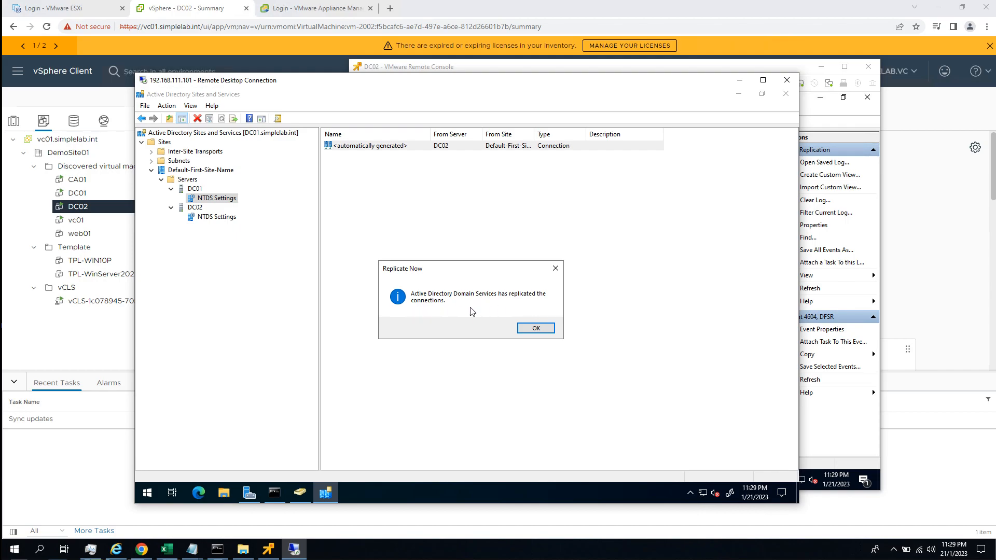
left_click(536, 329)
Force immediate replication over DC02's automatically generated connection from DC01.
left_click(221, 218)
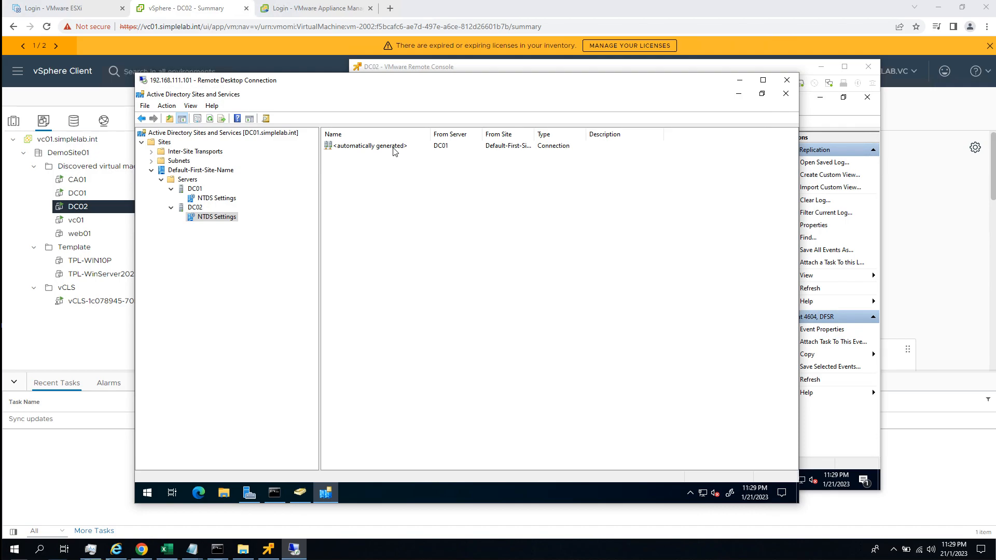
right_click(394, 147)
left_click(418, 166)
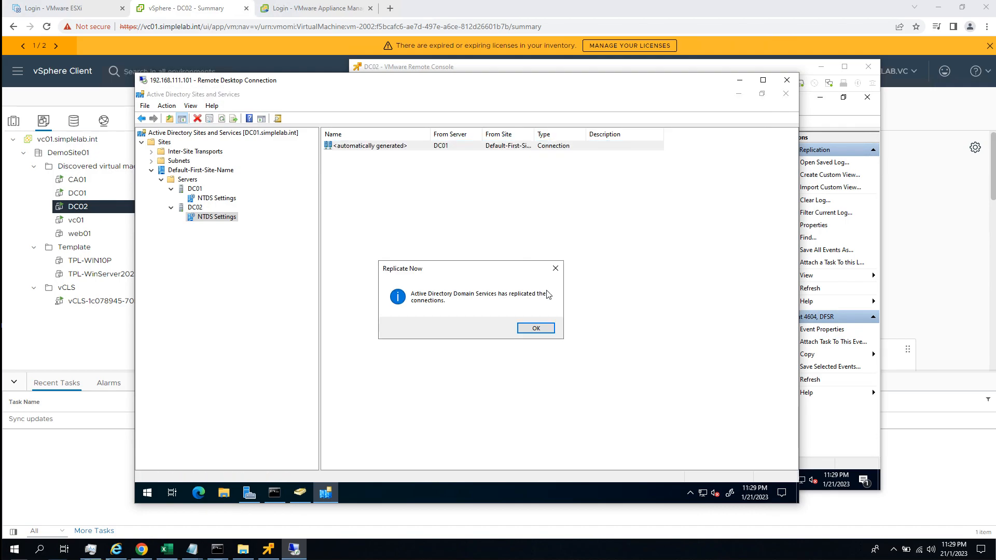
left_click(536, 329)
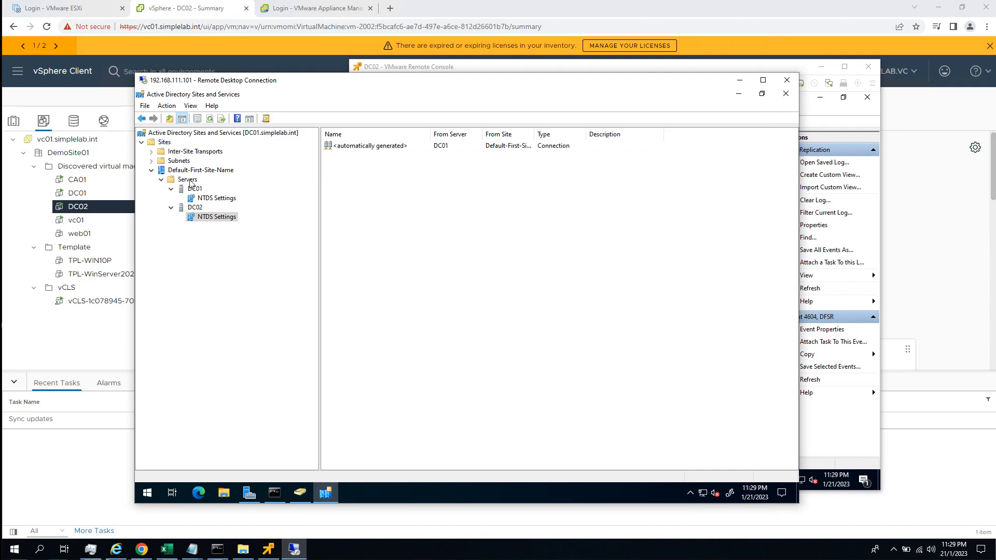
View the IP site links under Inter-Site Transports, widening the Name column to show the full link name.
left_click(155, 153)
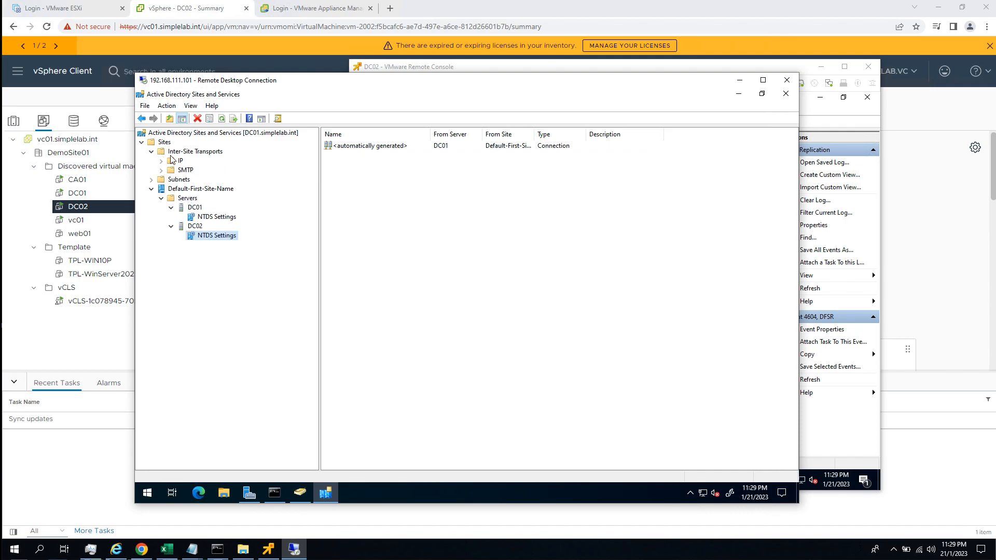
left_click(176, 160)
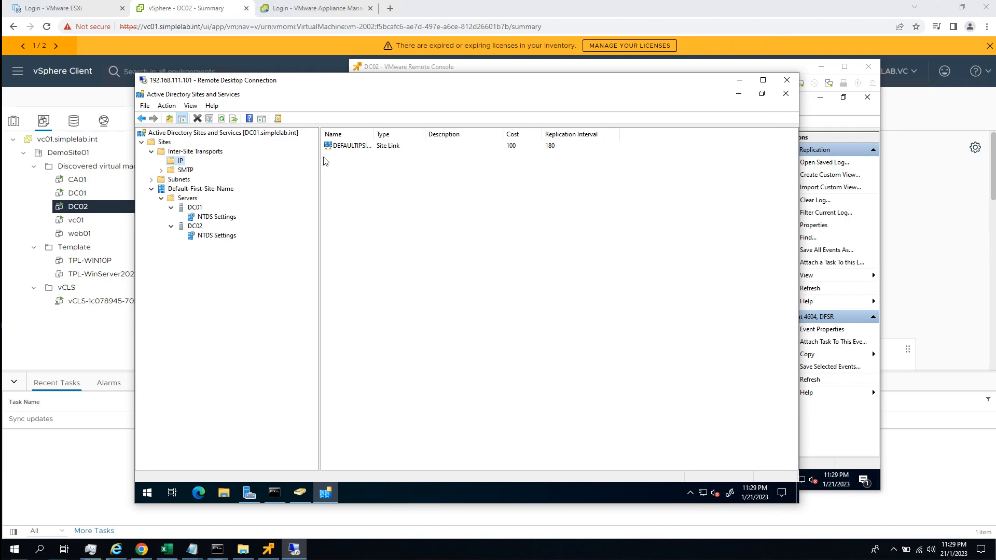
left_click_drag(440, 138, 448, 137)
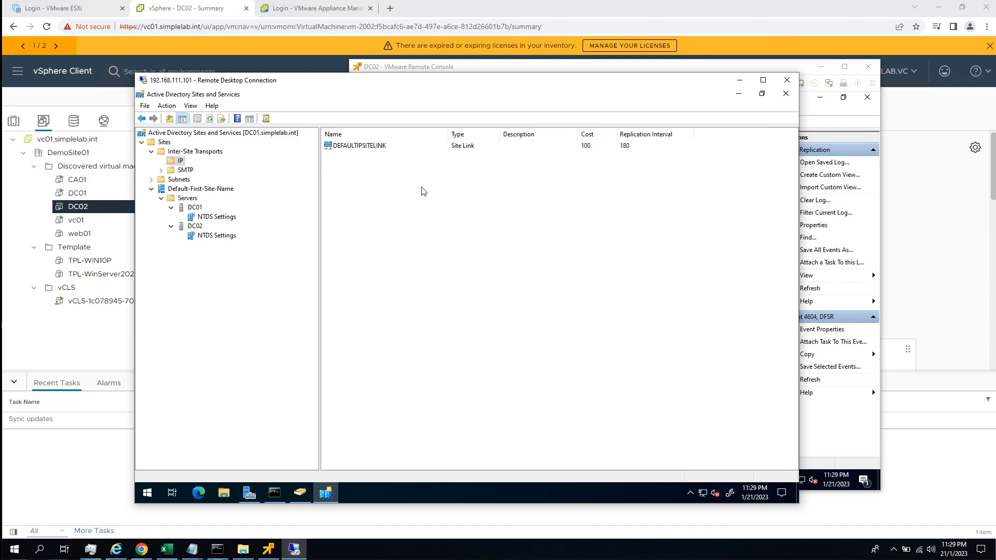
right_click(379, 148)
left_click(342, 188)
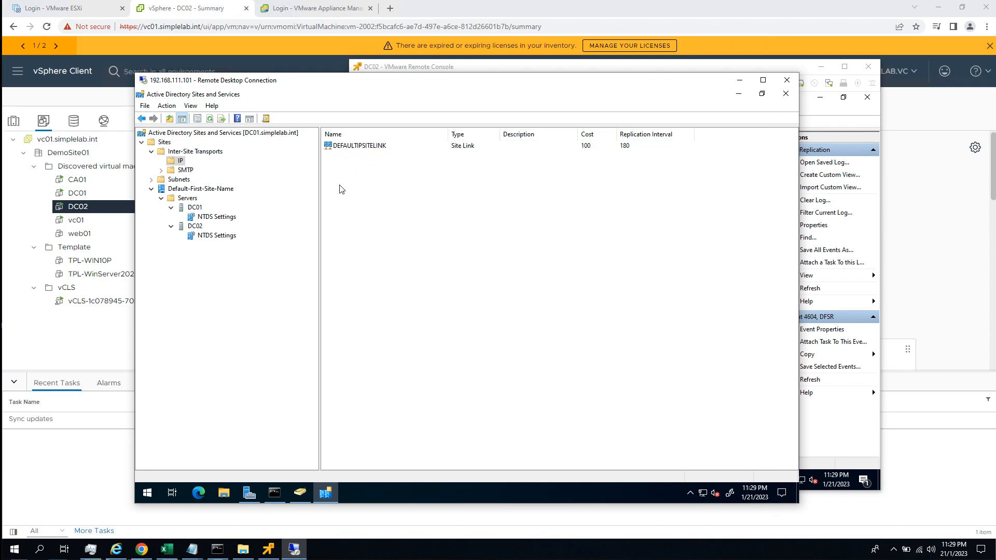
right_click(174, 164)
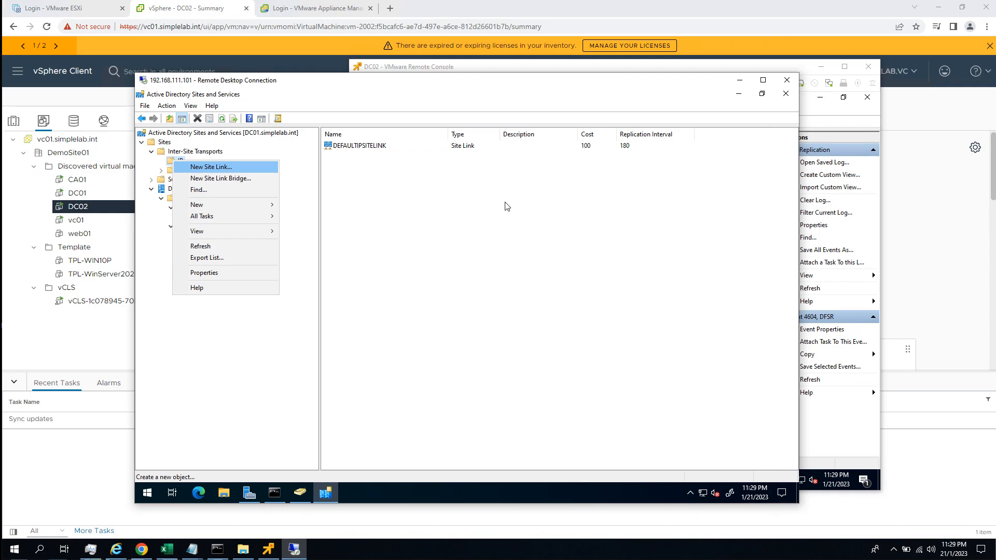
left_click(389, 167)
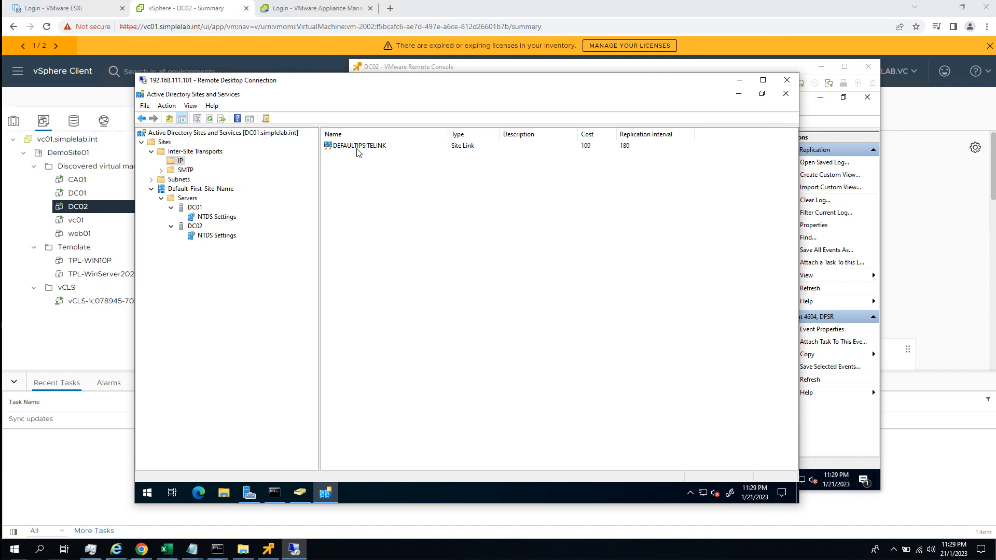
Set the replication interval of DEFAULTIPSITELINK to 15 minutes and save the site link properties.
right_click(358, 152)
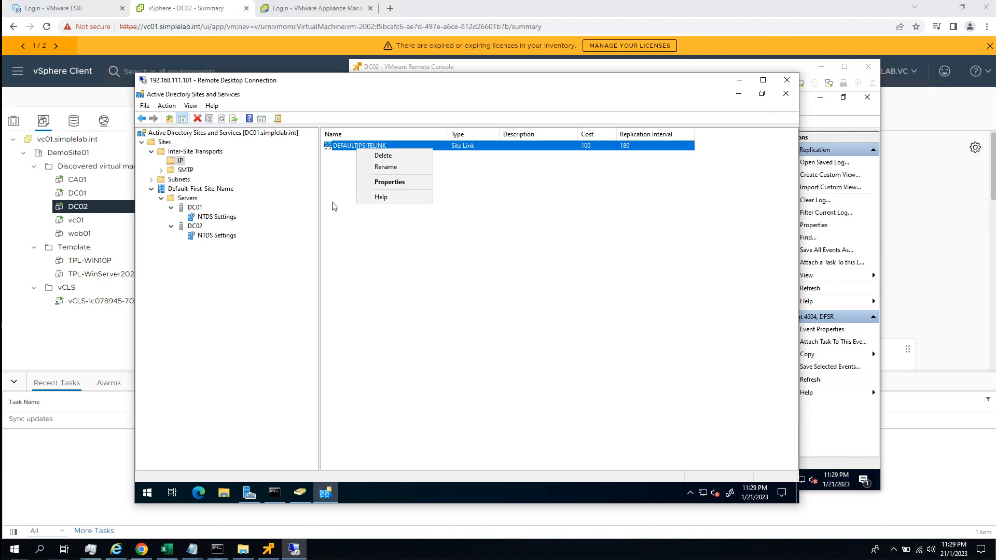
left_click(386, 184)
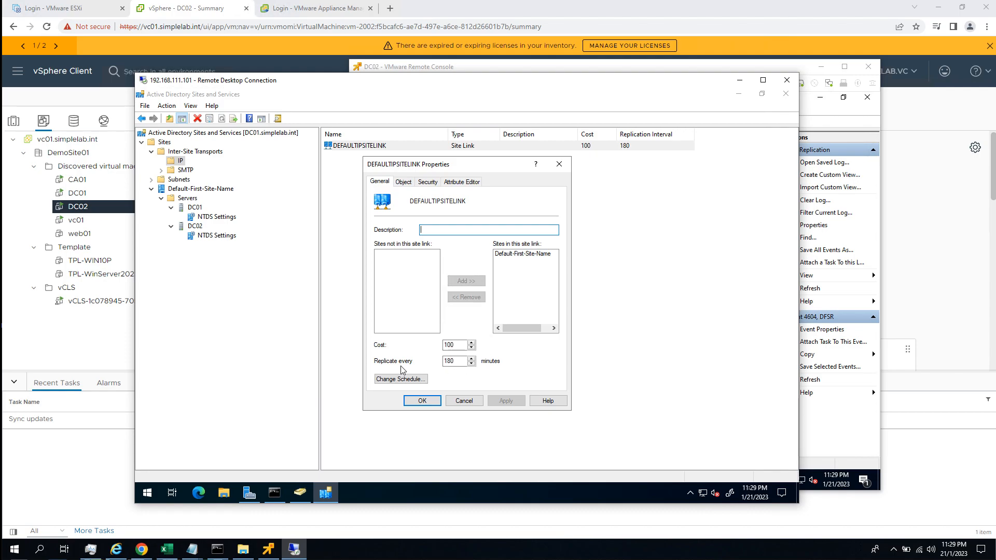
double_click(457, 361)
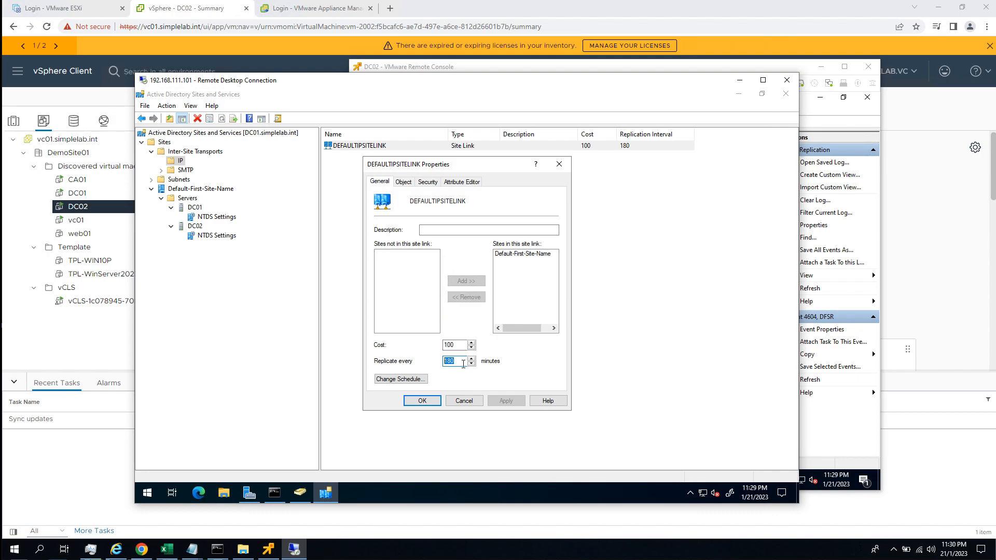
type("15")
left_click(504, 402)
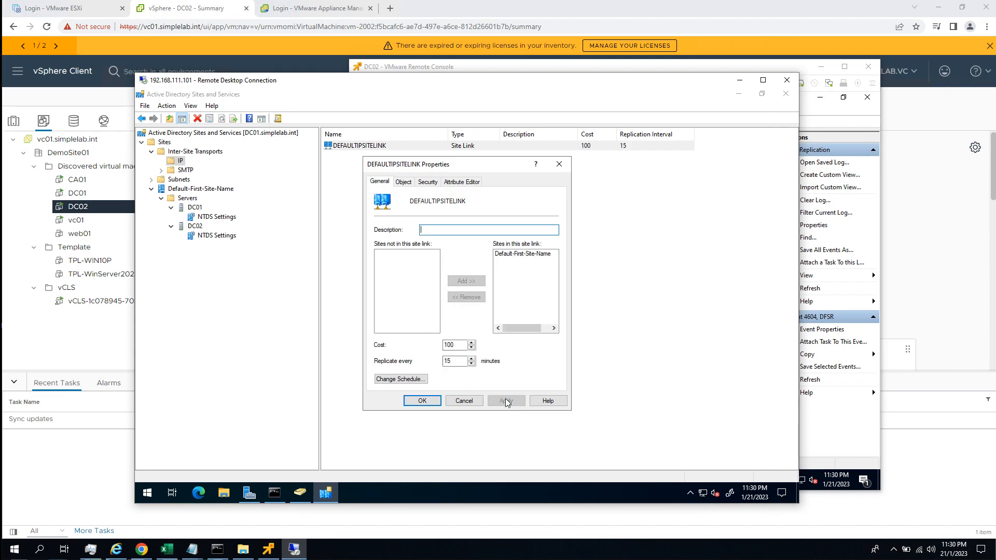
left_click(421, 401)
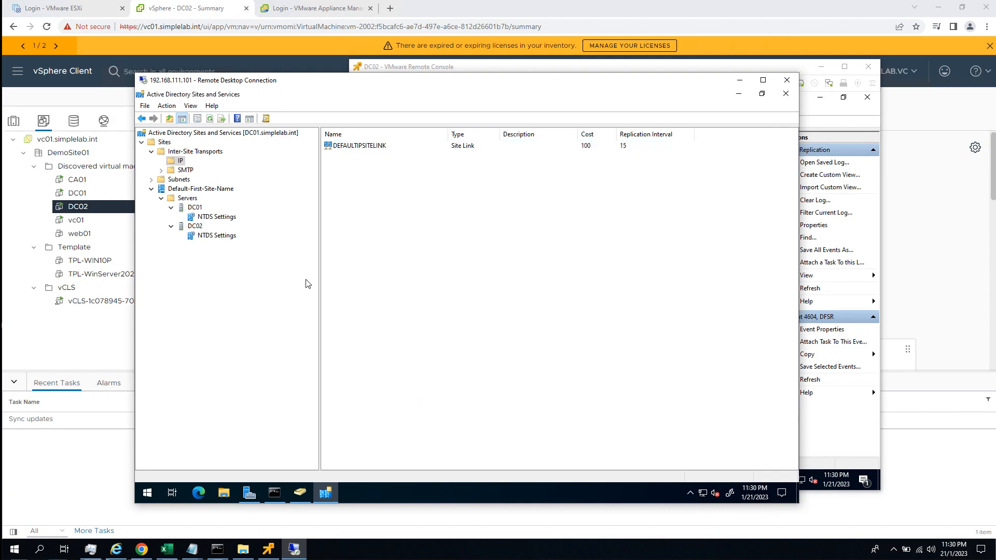
Expand the Subnets container and rename the Default-First-Site-Name site as 01SimepleProd.
left_click(156, 180)
left_click(152, 180)
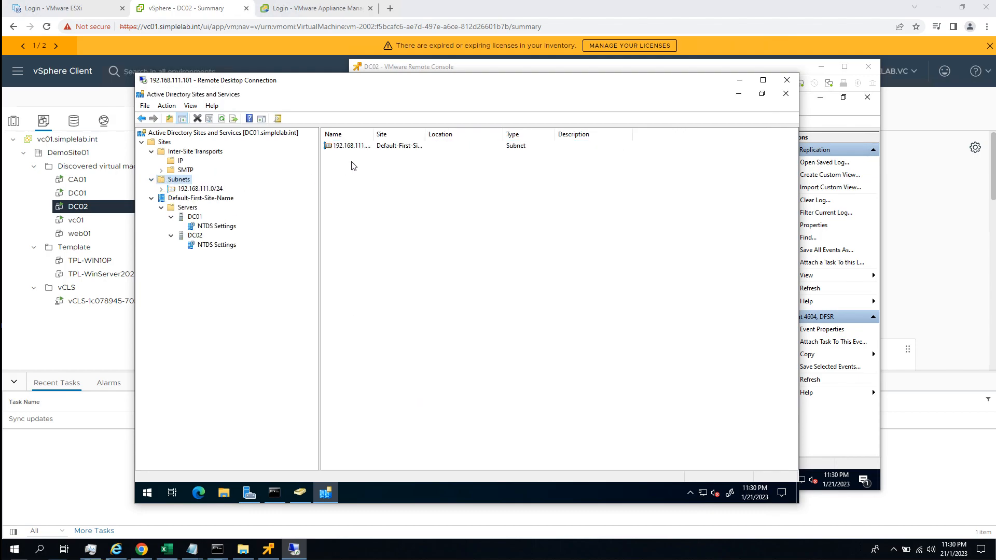
left_click(193, 198)
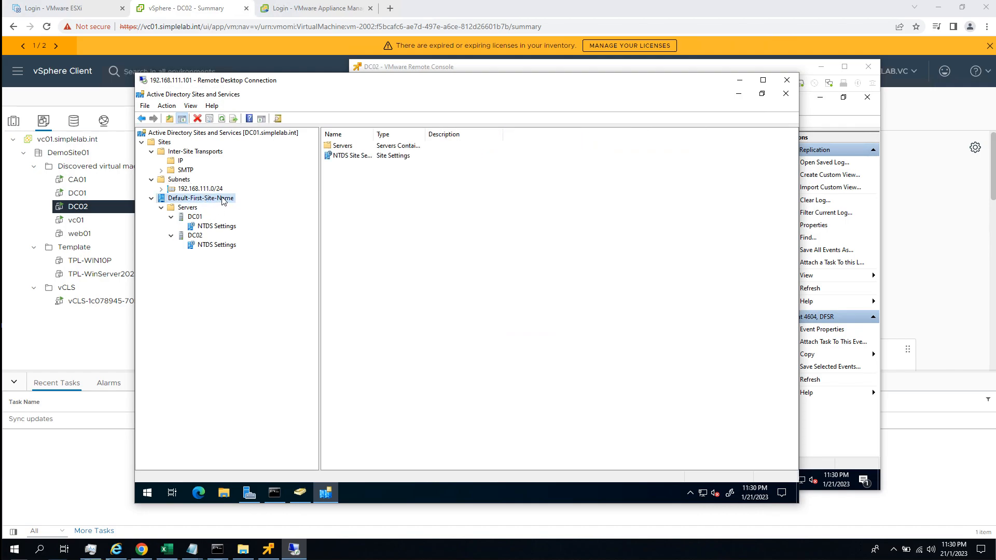
right_click(221, 198)
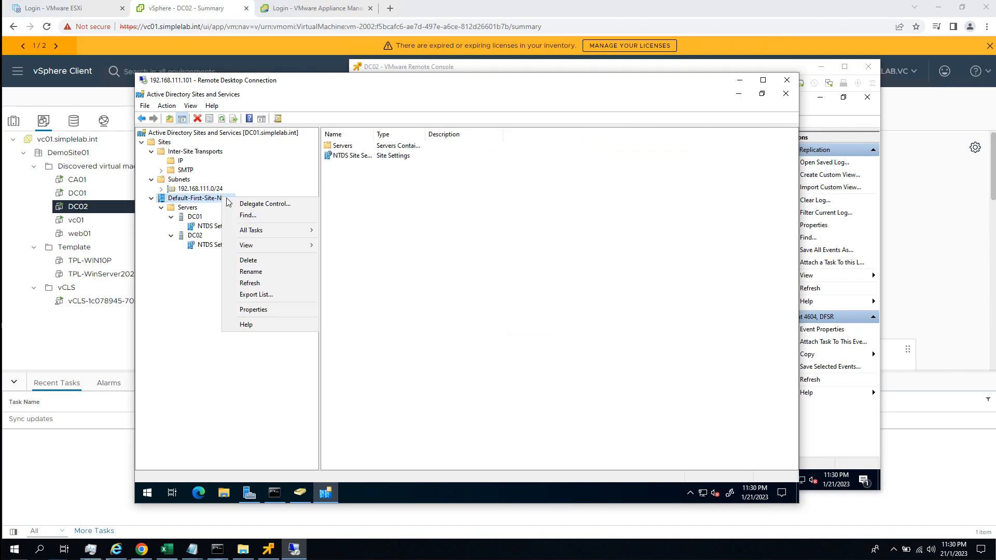
left_click(285, 272)
type("01SimepleProd")
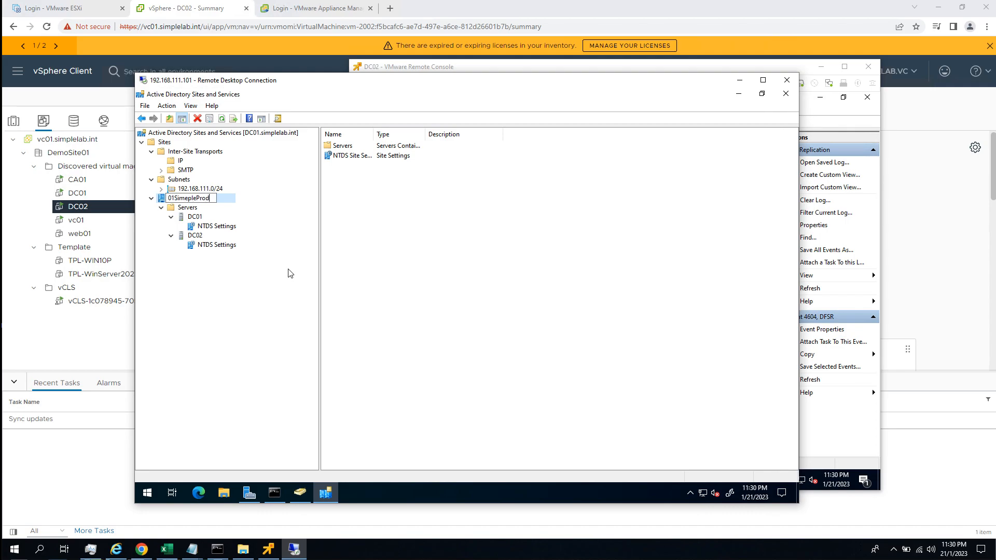
key("Return")
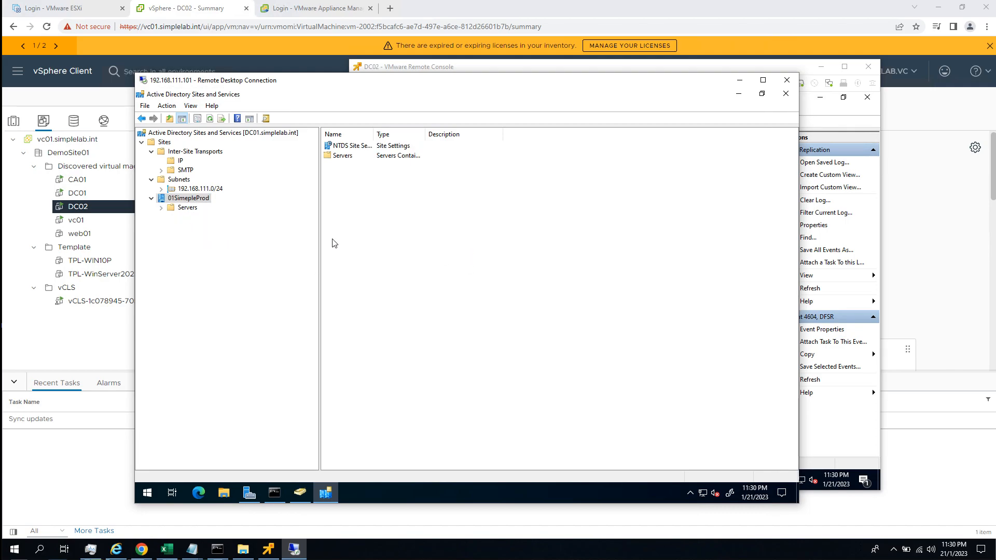
Force immediate replication over DC01's automatically generated connection from DC02 under the 01SimepleProd site.
left_click(170, 227)
double_click(189, 216)
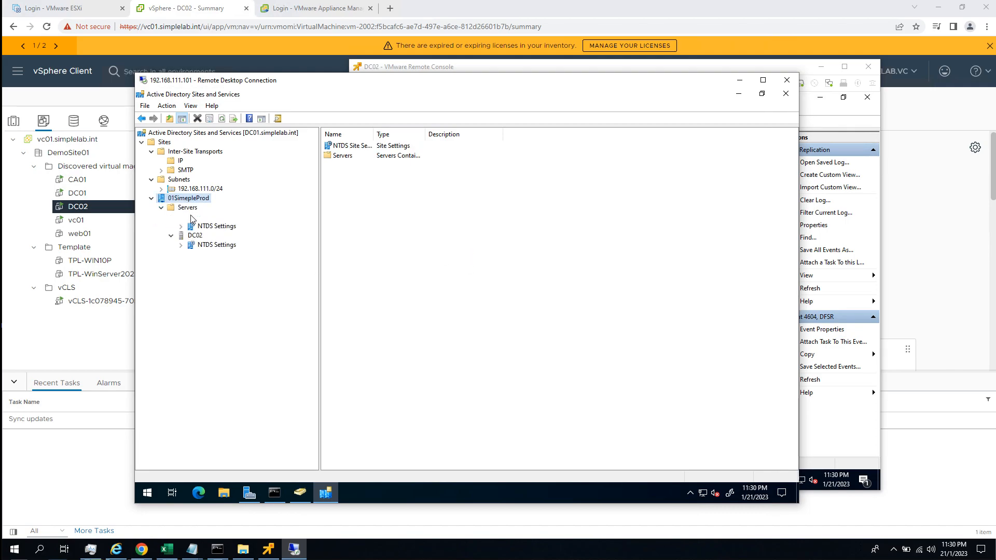
left_click(210, 228)
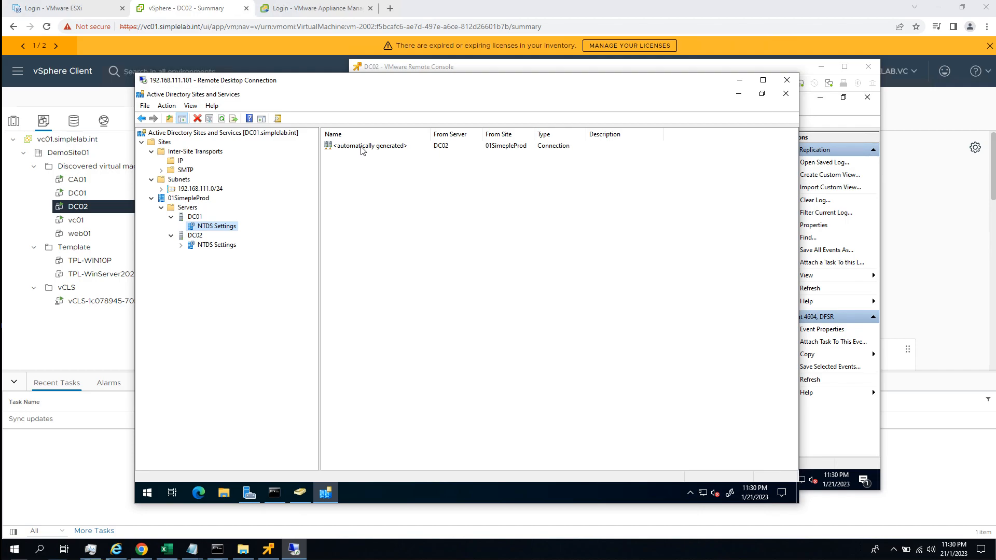
right_click(361, 148)
left_click(390, 166)
left_click(539, 329)
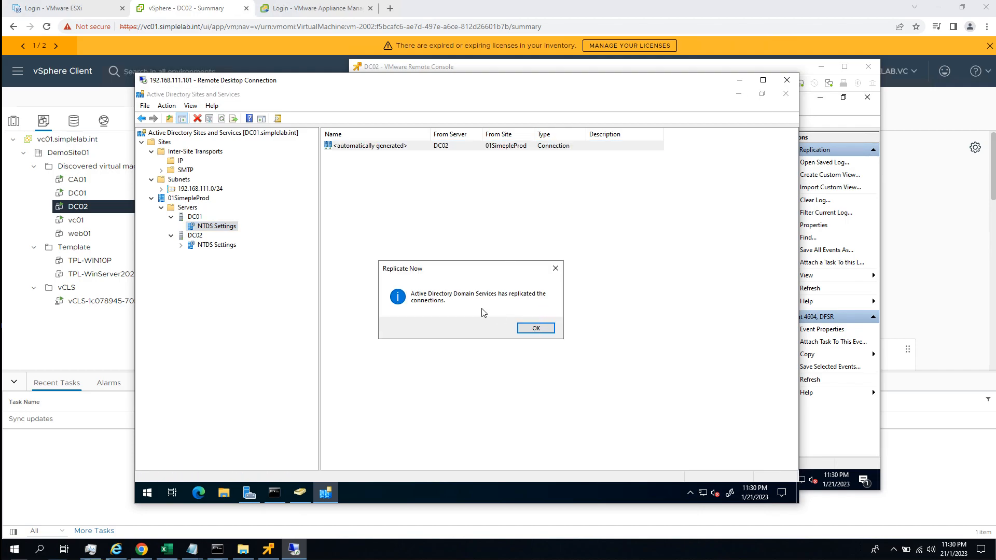
Force immediate replication over DC02's automatically generated connection from DC01 under the 01SimepleProd site.
left_click(217, 247)
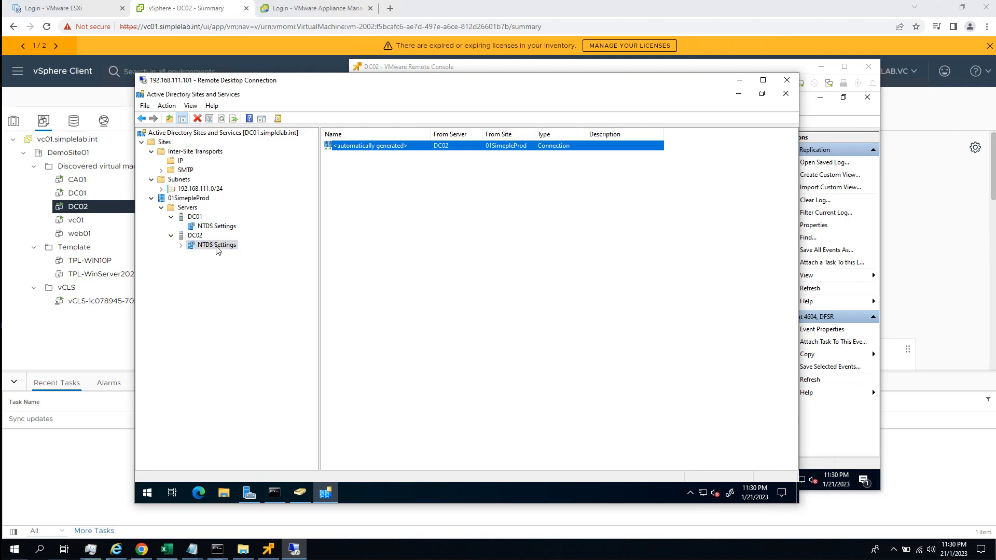
right_click(363, 147)
left_click(383, 165)
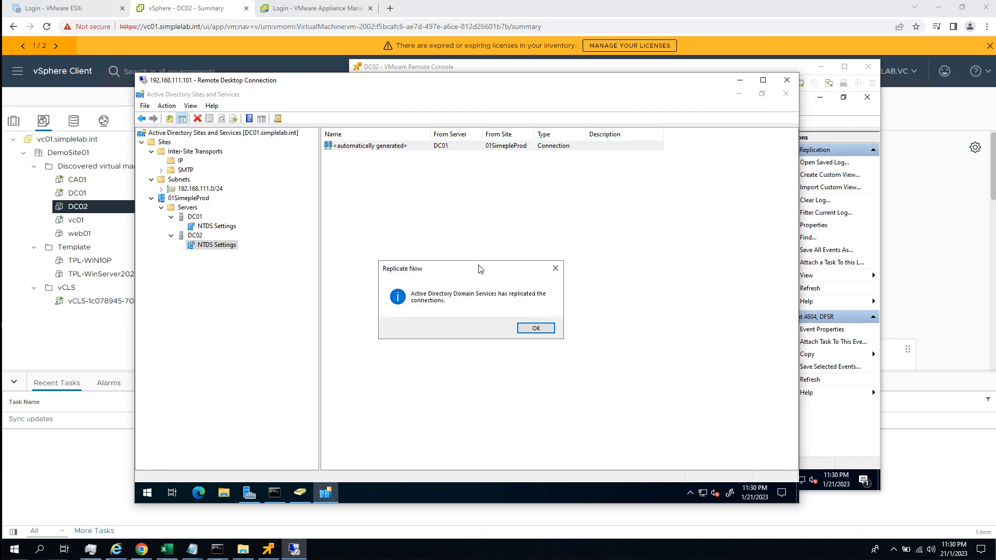
left_click(536, 329)
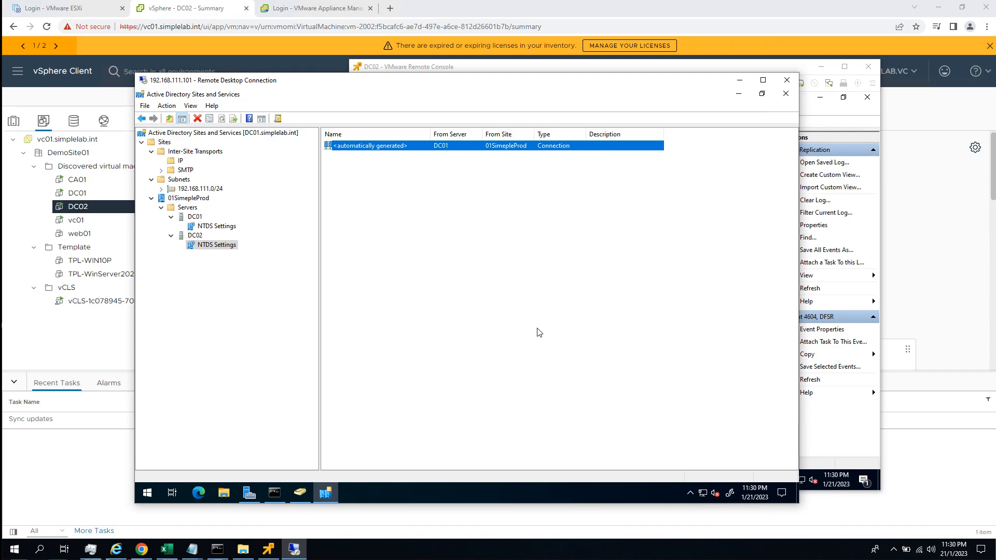
Clear the Command Prompt and run repadmin /replsum to check the replication summary for the domain controllers.
left_click(274, 493)
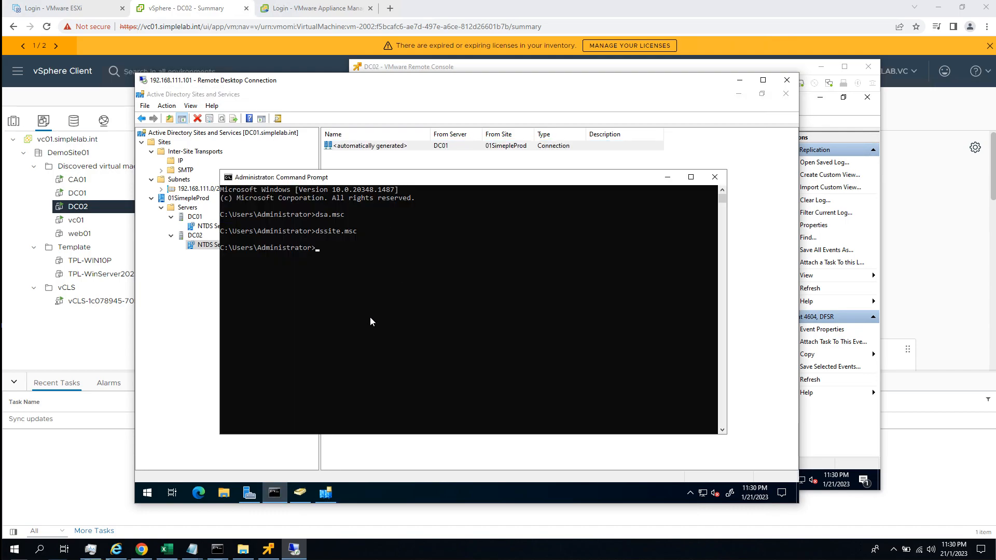
type("cls")
key("Return")
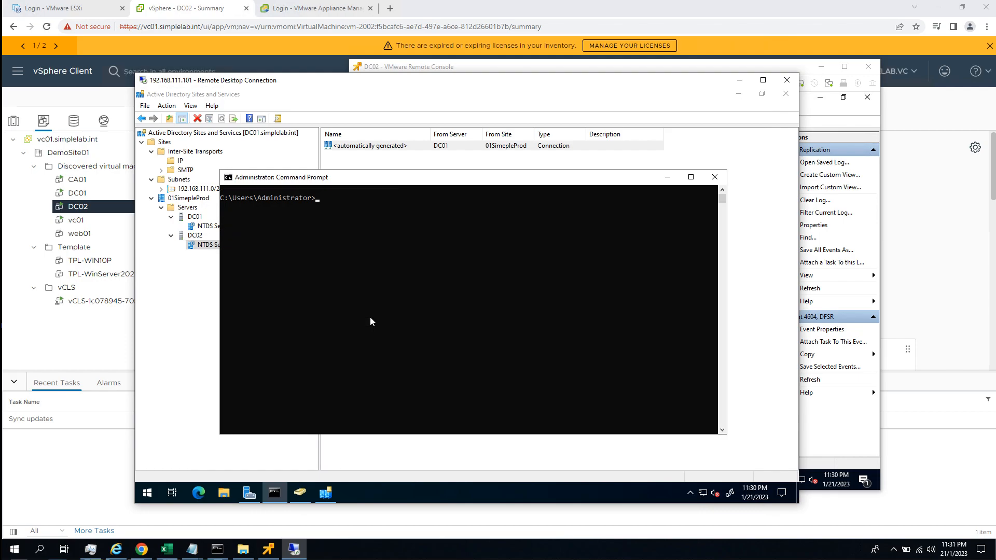
type("repadmin /")
type("replsum")
key("Return")
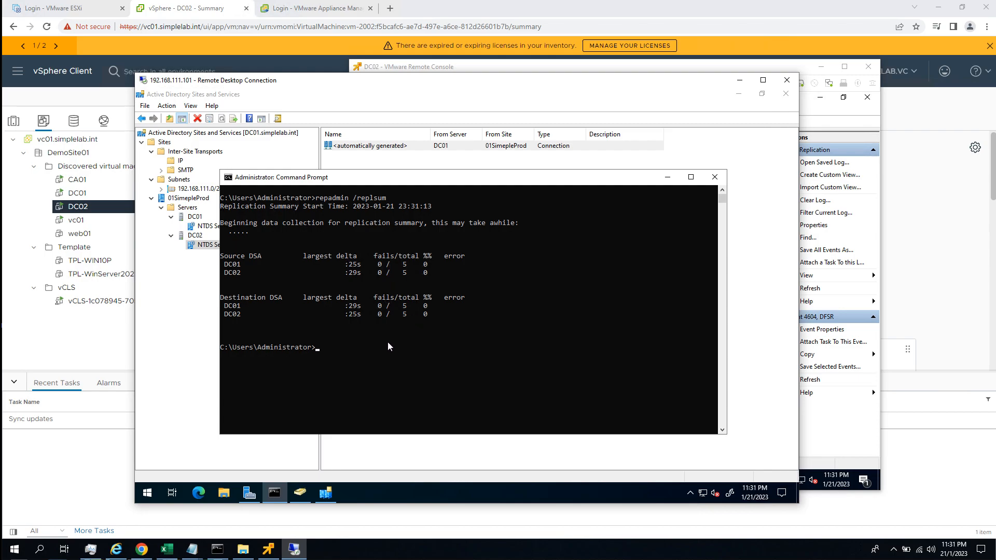
Minimize the Command Prompt, Active Directory Sites and Services, and Active Directory Users and Computers windows.
left_click(716, 177)
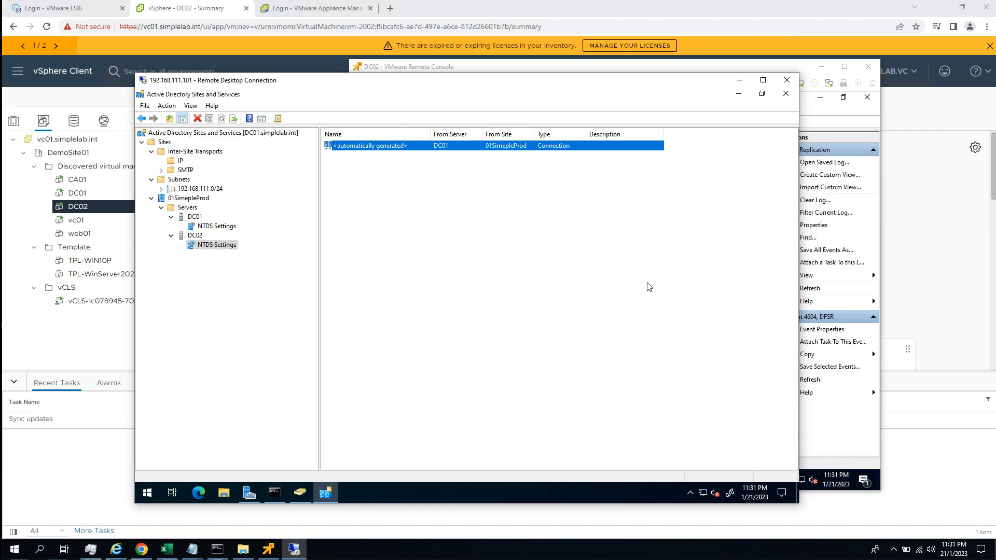
left_click(647, 286)
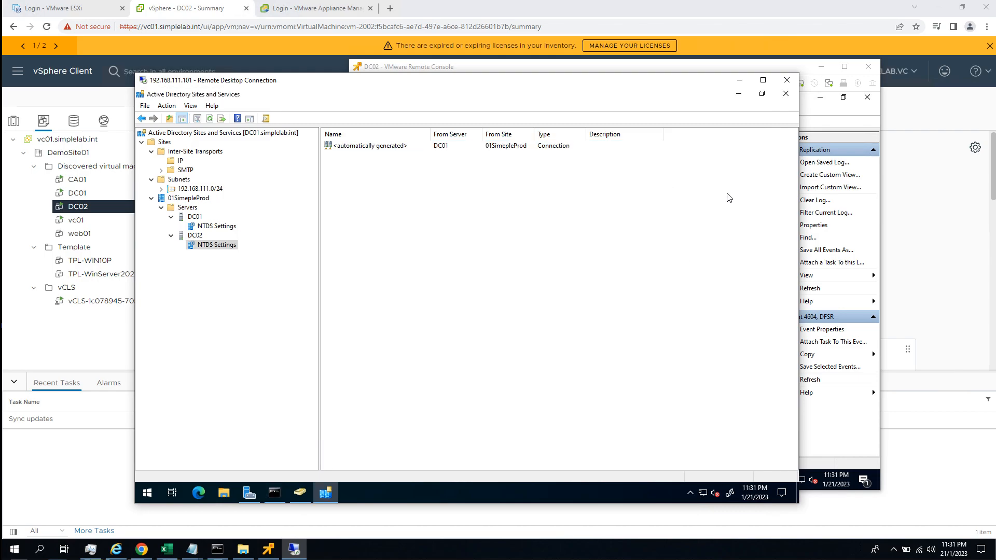
left_click(738, 93)
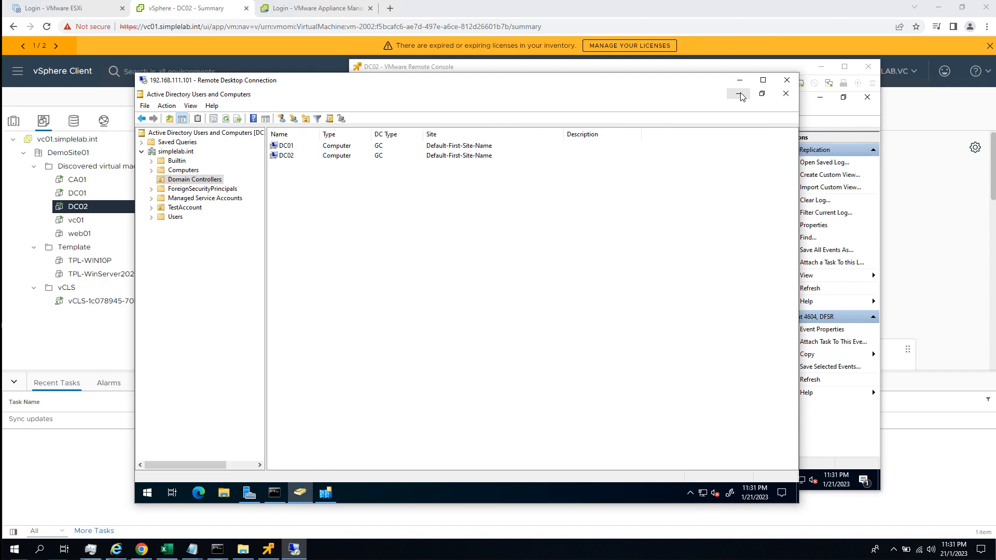
left_click(739, 94)
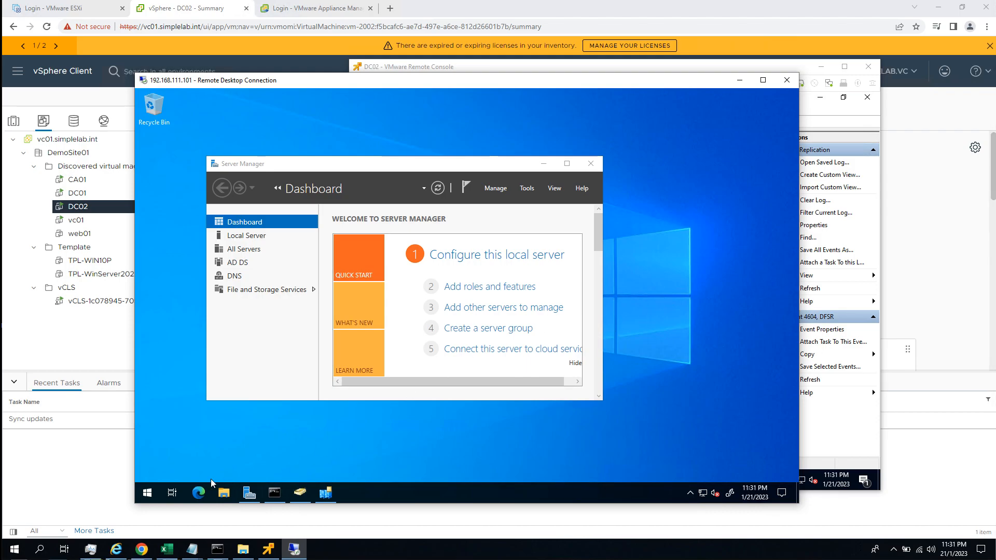
left_click(153, 492)
type("servic")
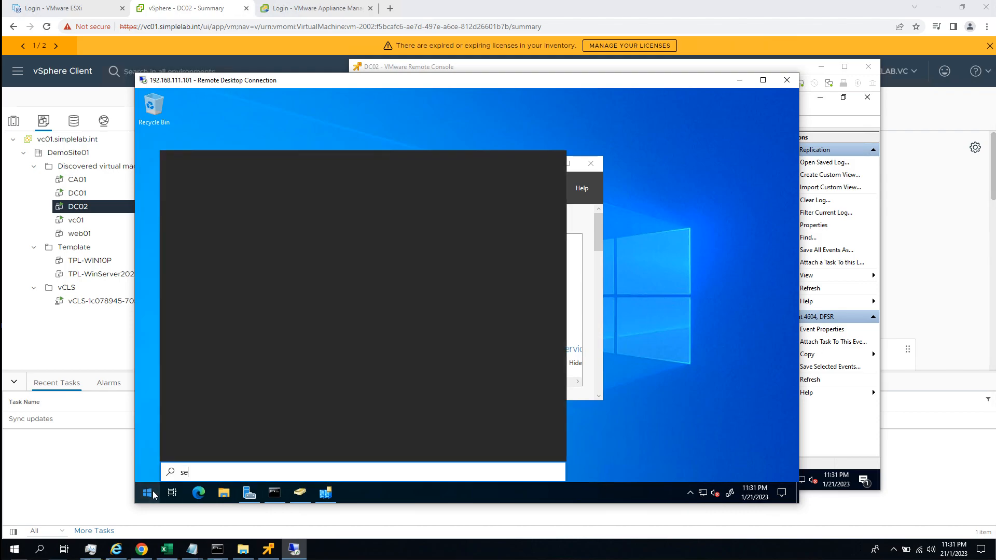
key("BackSpace")
key("BackSpace")
key("BackSpace")
key("BackSpace")
key("BackSpace")
key("BackSpace")
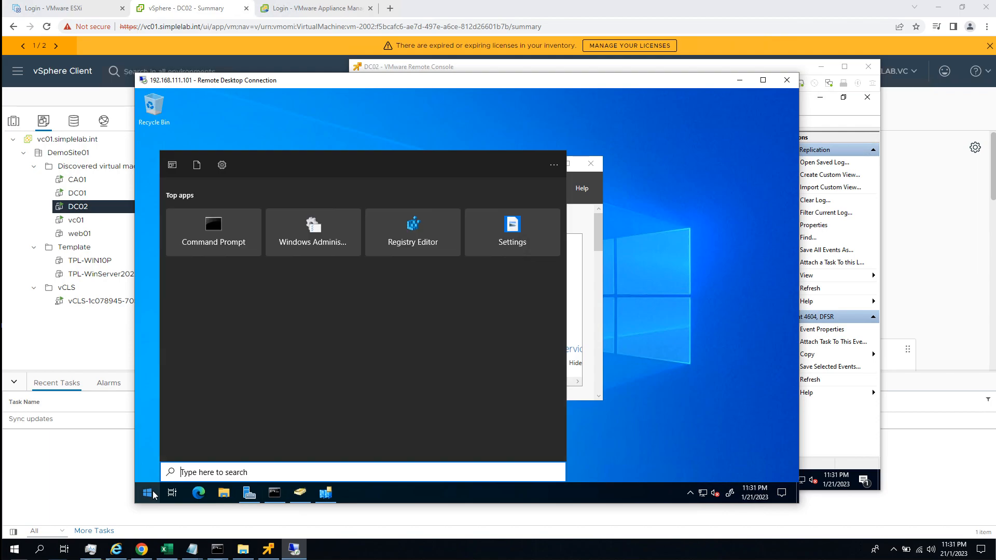
type("power")
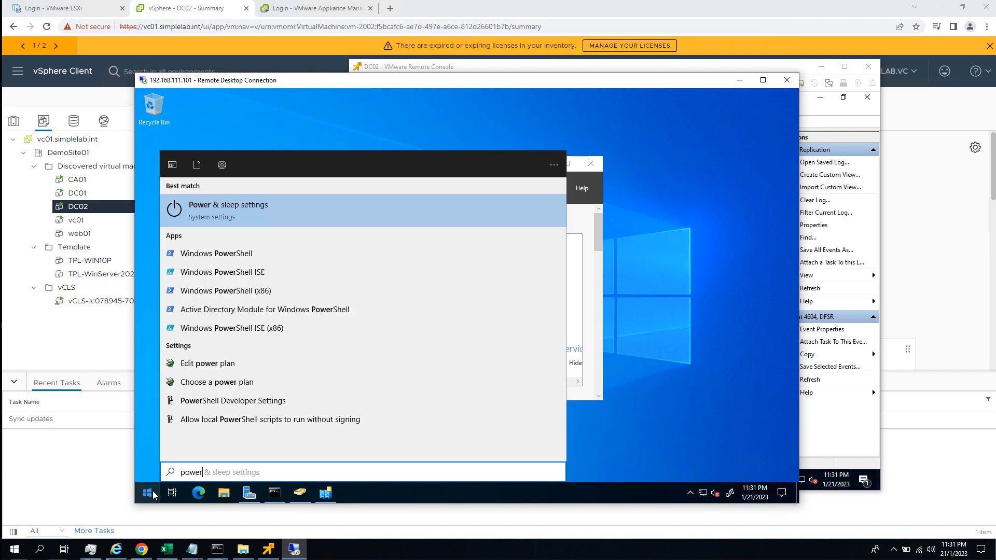
left_click(154, 494)
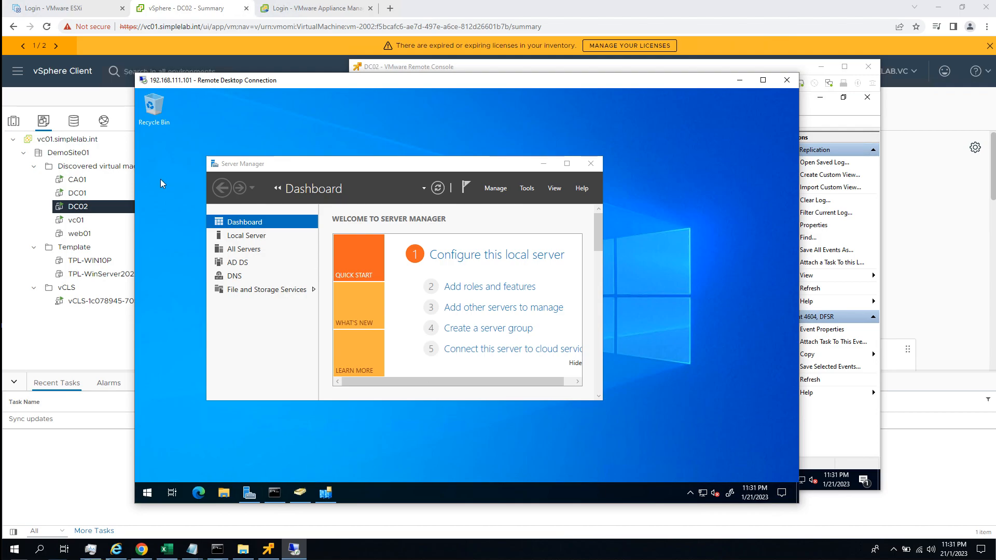
Open the Network Connections window by running ncpa.cpl in the Command Prompt.
left_click(274, 493)
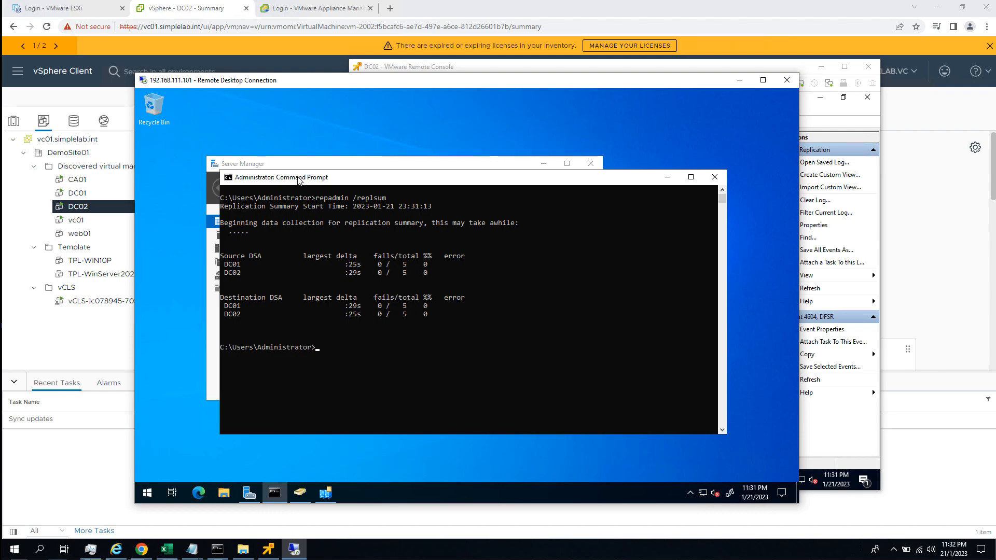
type("ncpa.cpl")
key("Return")
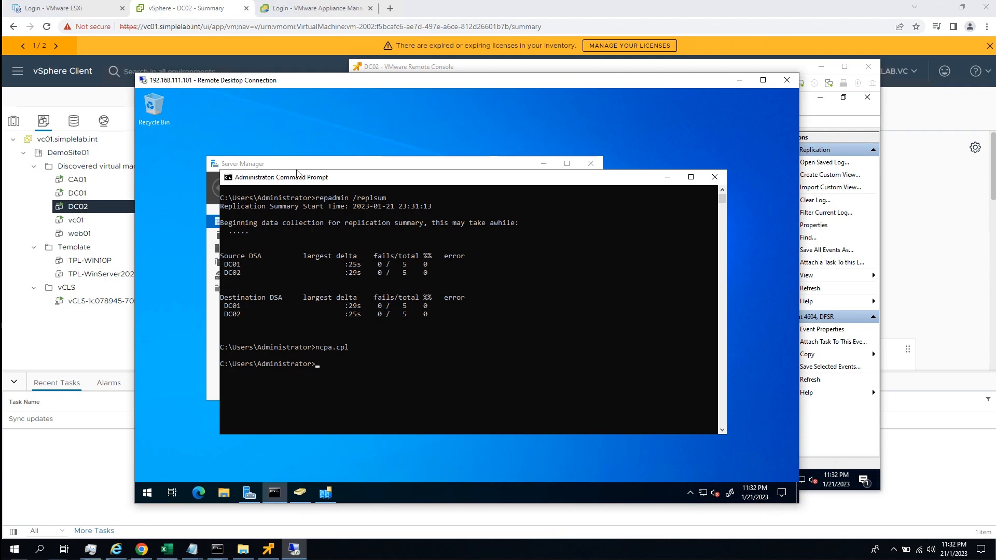
Add 192.168.111.102 to the DNS server addresses in Ethernet0's advanced IPv4 settings.
left_click(349, 216)
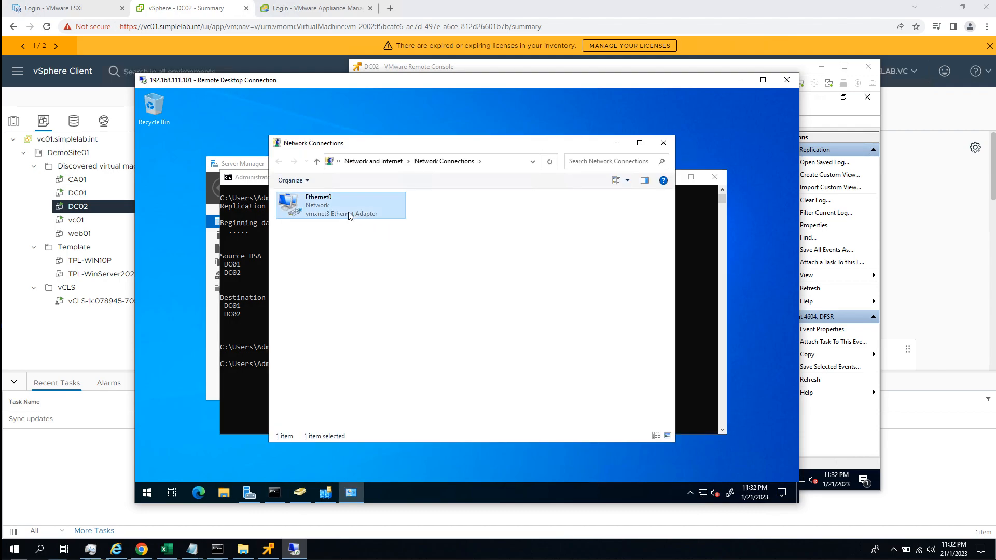
double_click(349, 216)
left_click(405, 376)
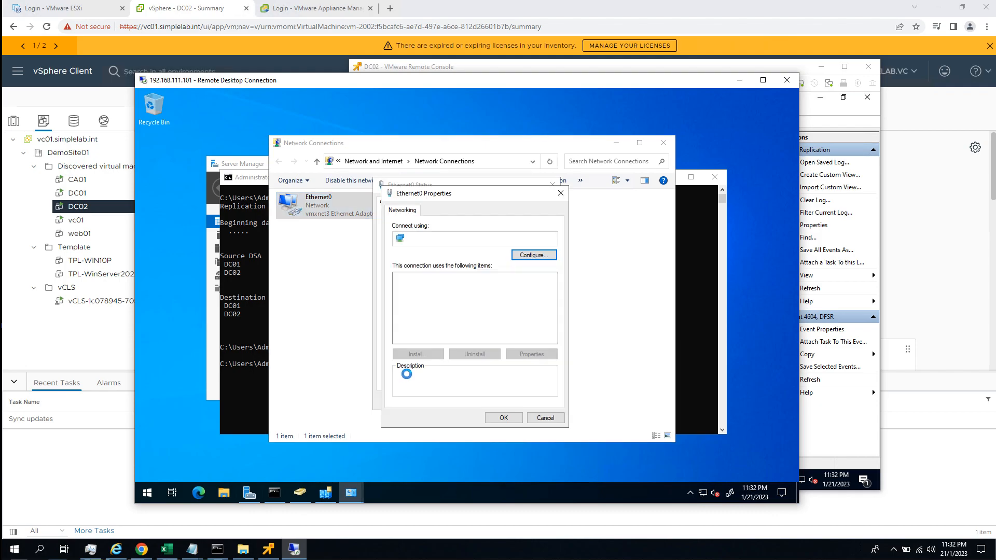
double_click(498, 303)
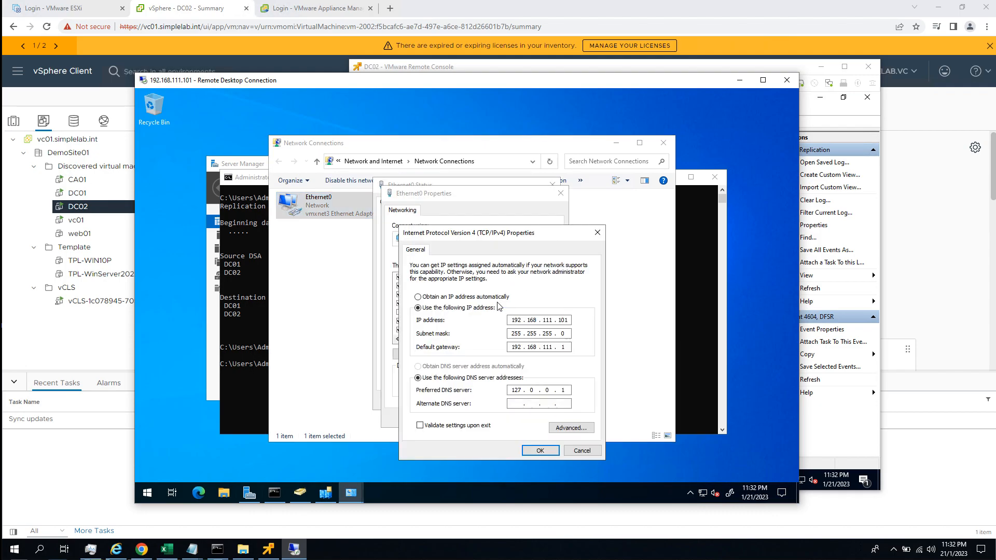
left_click(571, 428)
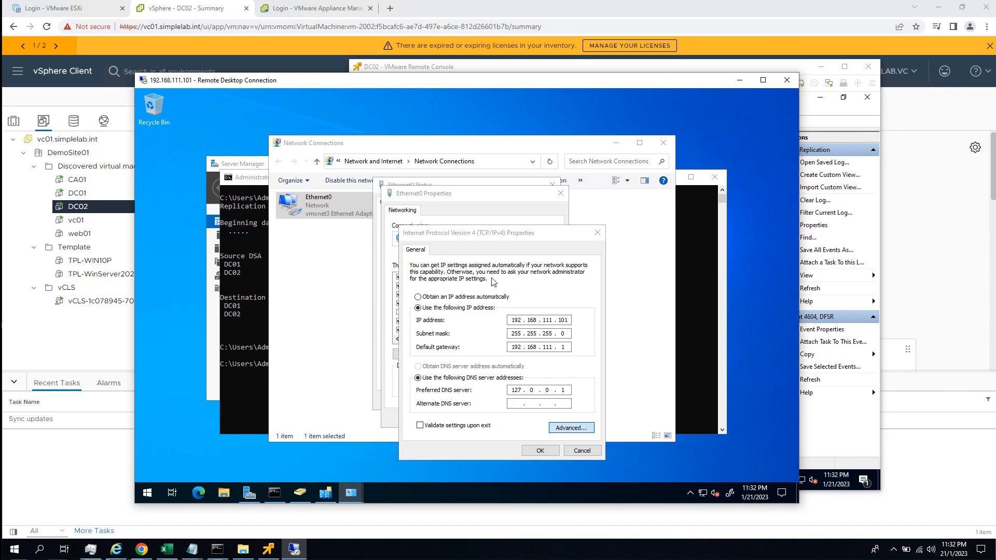
left_click(453, 250)
left_click(477, 319)
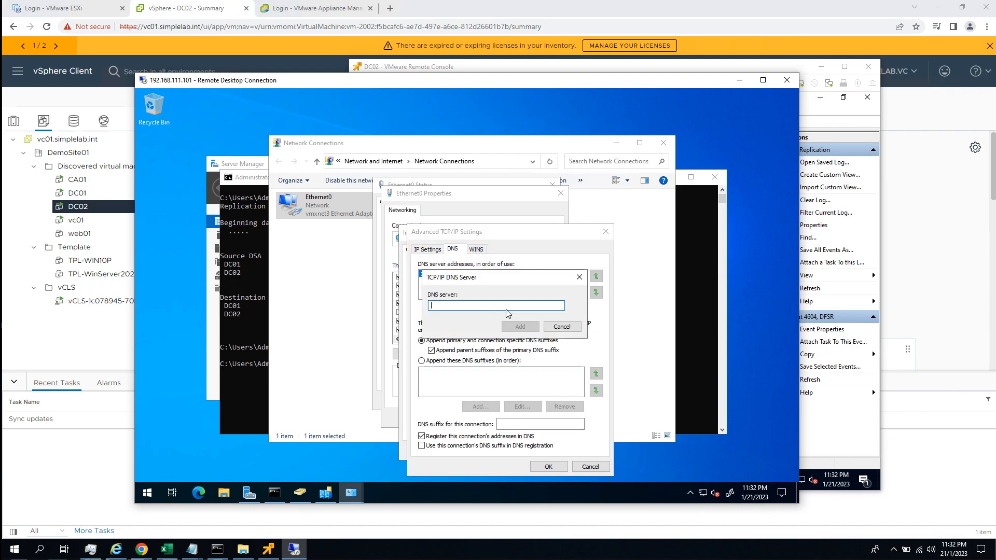
type("192.168.111.102")
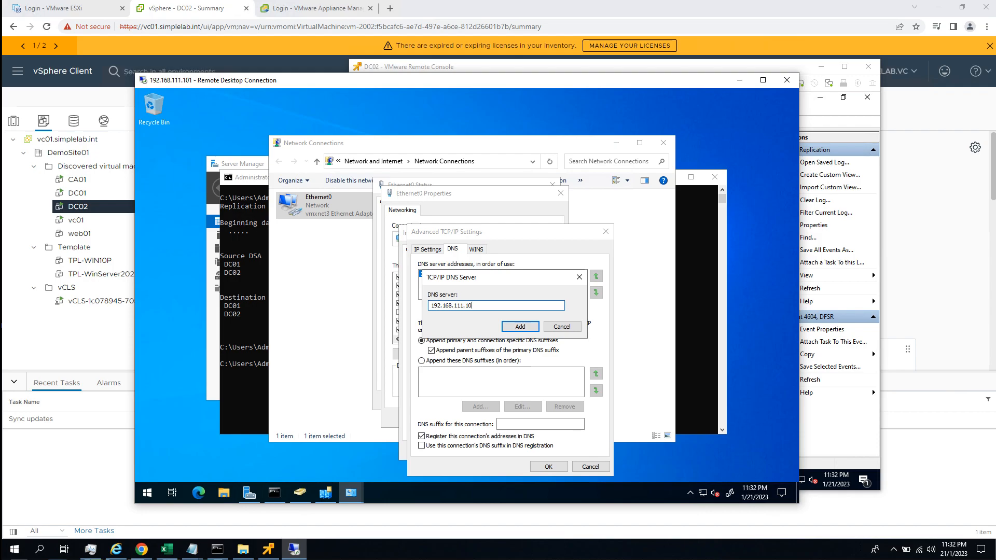
left_click(525, 328)
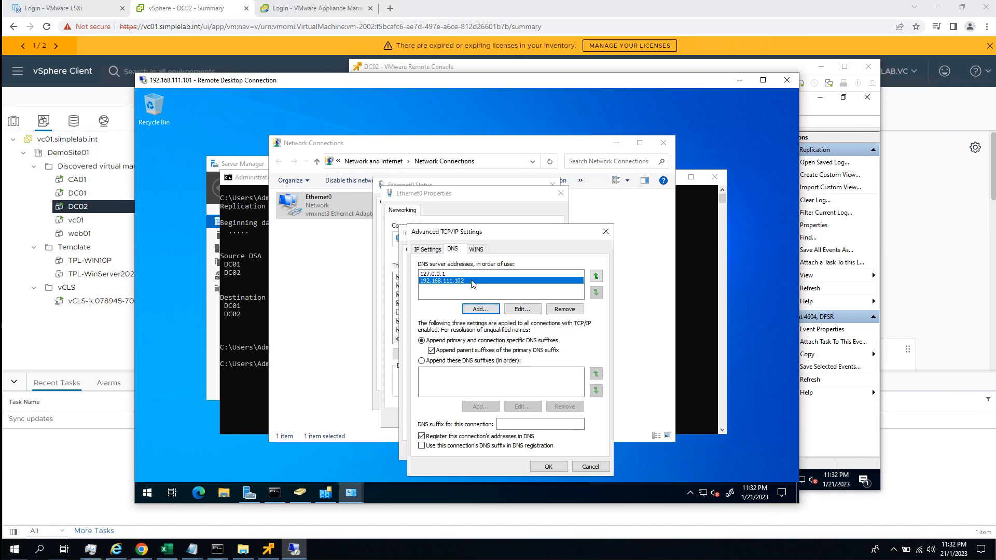
Move 192.168.111.102 above 127.0.0.1 in the DNS server order and apply the Ethernet0 settings.
left_click(596, 276)
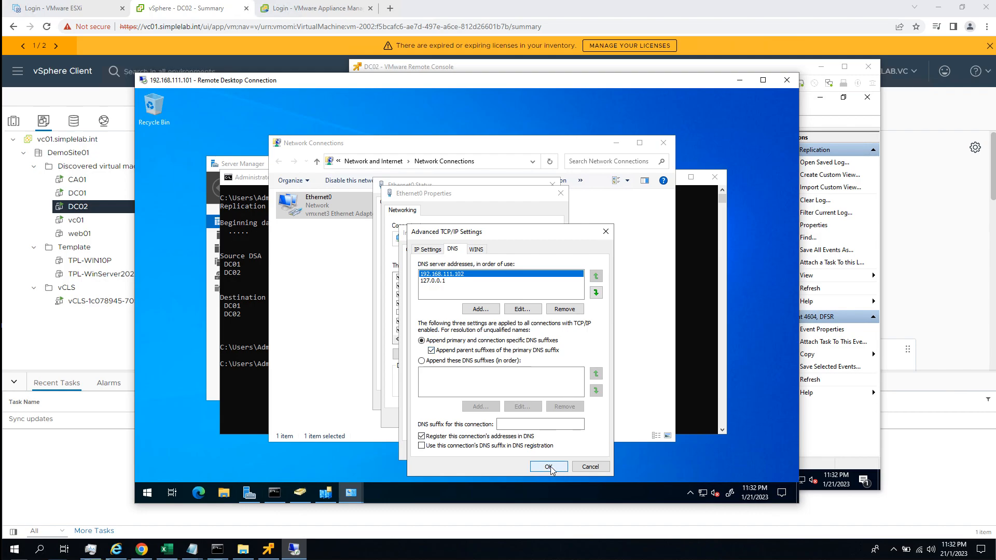
left_click(550, 467)
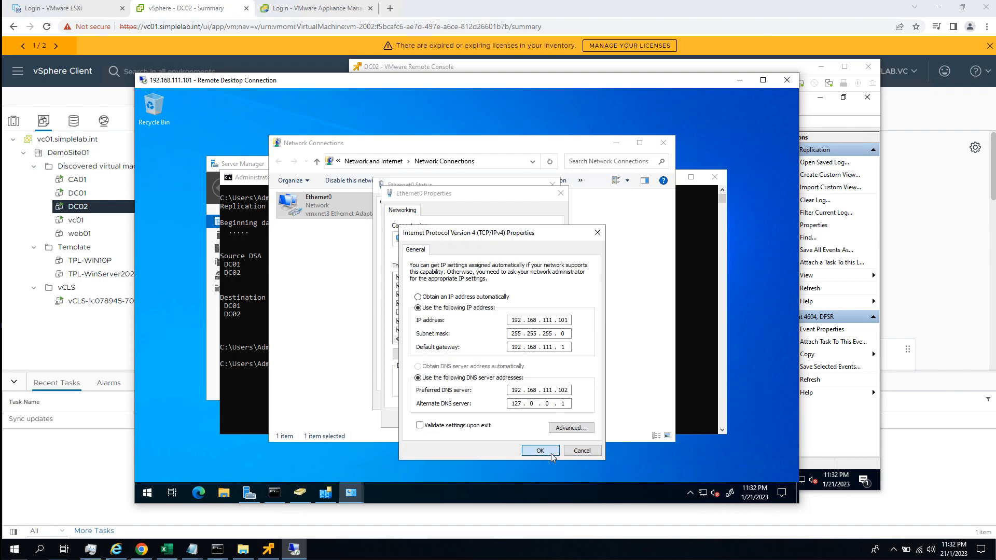
left_click(551, 453)
left_click(513, 422)
left_click(536, 401)
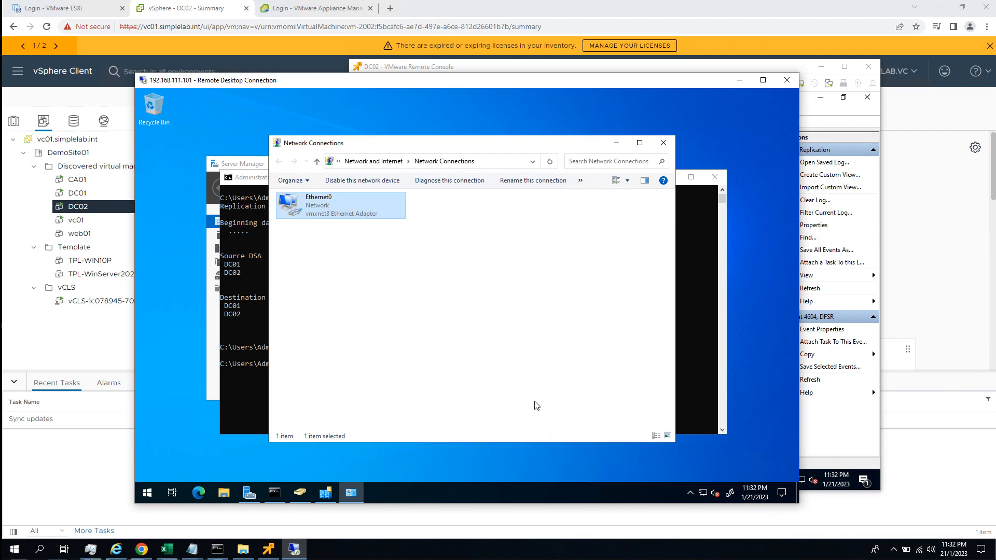
Move the Network Connections window aside and look up simplelab.int with nslookup in the Command Prompt.
left_click_drag(335, 150, 448, 156)
left_click(302, 340)
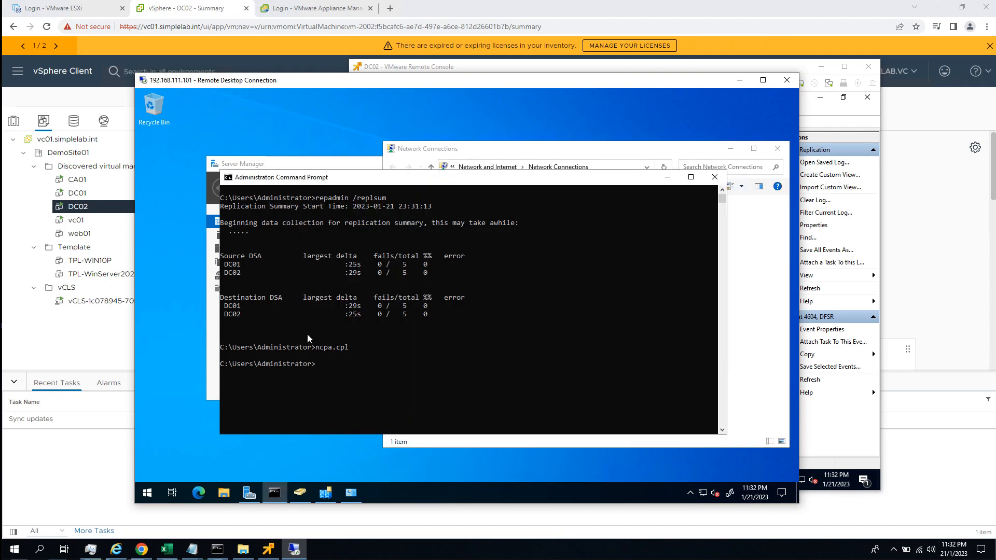
type("nslookup")
key("Return")
type("simpl")
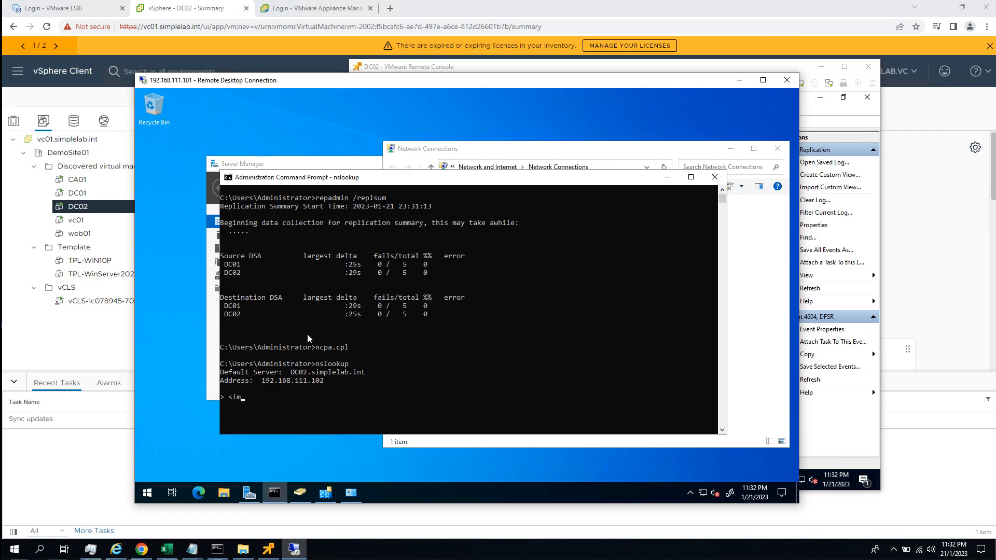
key("BackSpace")
key("BackSpace")
type("plelab.int")
key("Return")
Examine the addresses returned for simplelab.int, then exit nslookup and minimize the Command Prompt.
left_click_drag(270, 406, 328, 409)
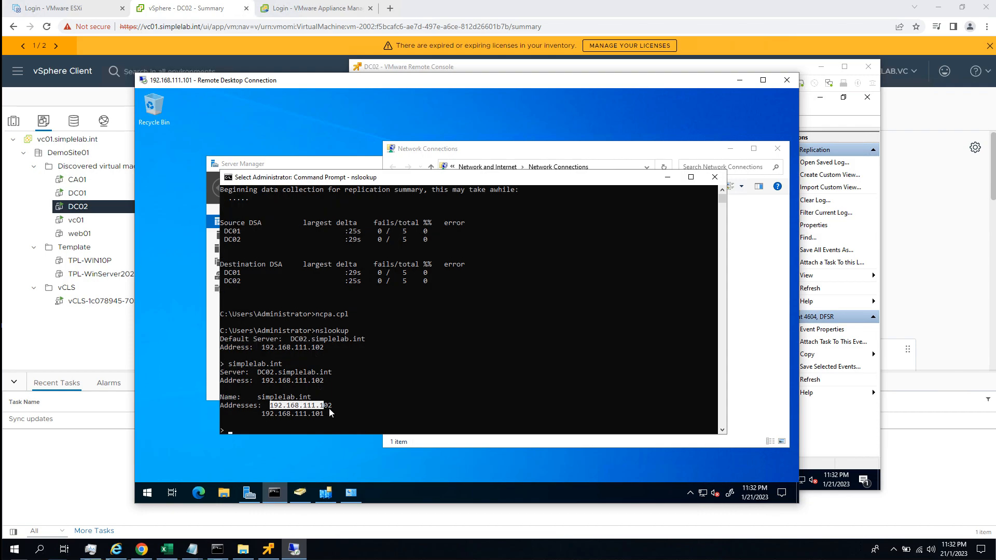
left_click(263, 413)
left_click_drag(263, 413, 322, 416)
left_click(341, 385)
right_click(341, 385)
key("ctrl+c")
key("ctrl+c")
key("ctrl+c")
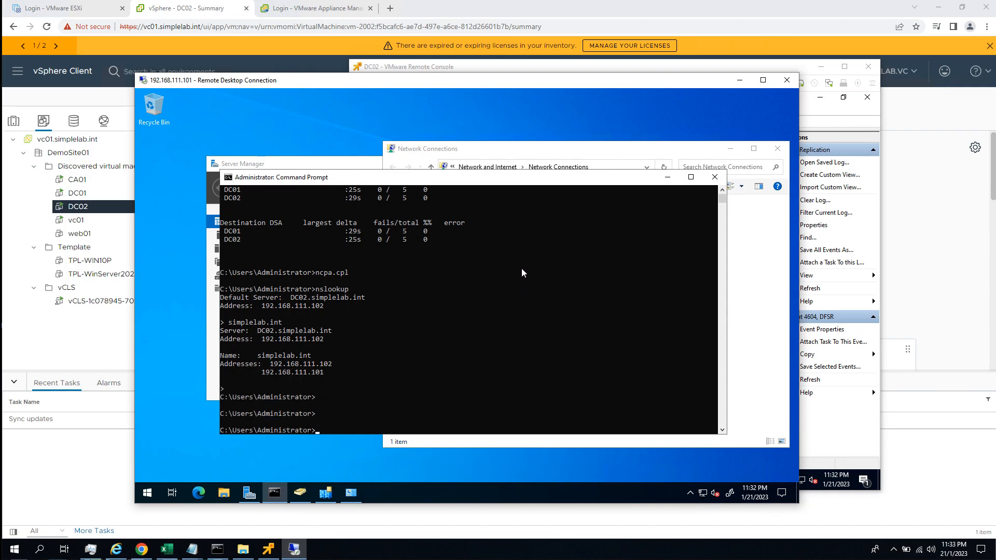
left_click(668, 179)
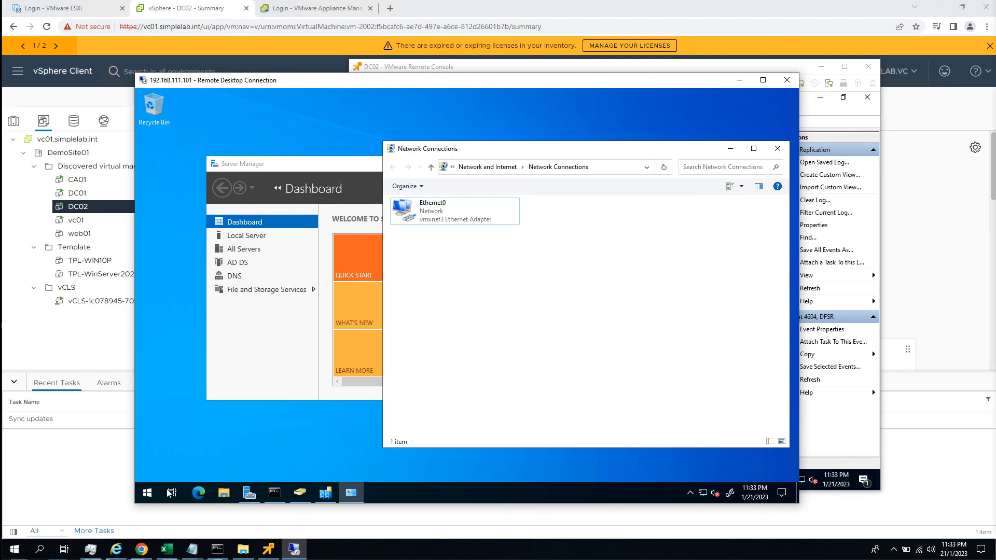
Start Windows PowerShell as administrator and run Set-Service gencounter -StartupType Disabled.
left_click(145, 492)
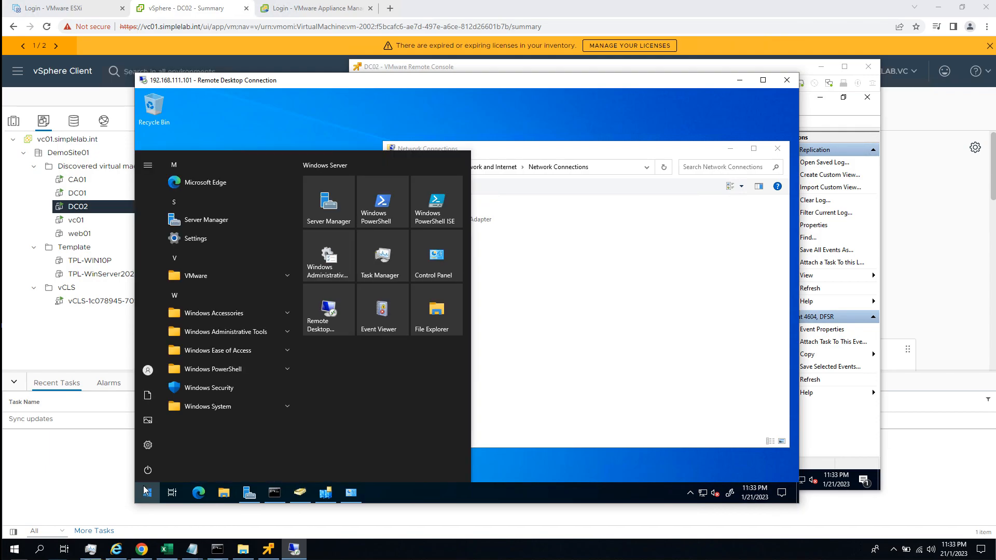
type("opw")
key("BackSpace")
key("BackSpace")
key("BackSpace")
type("powershel")
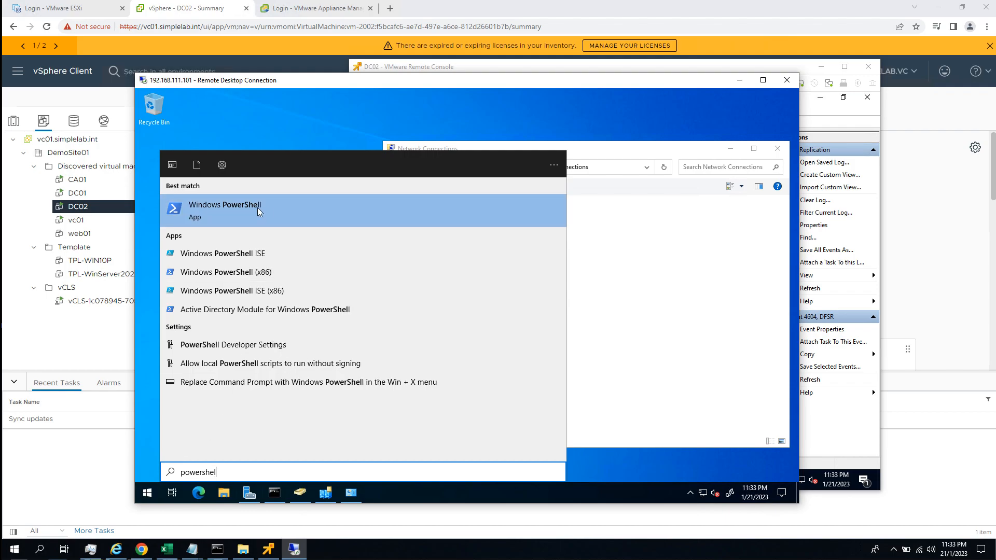
right_click(289, 213)
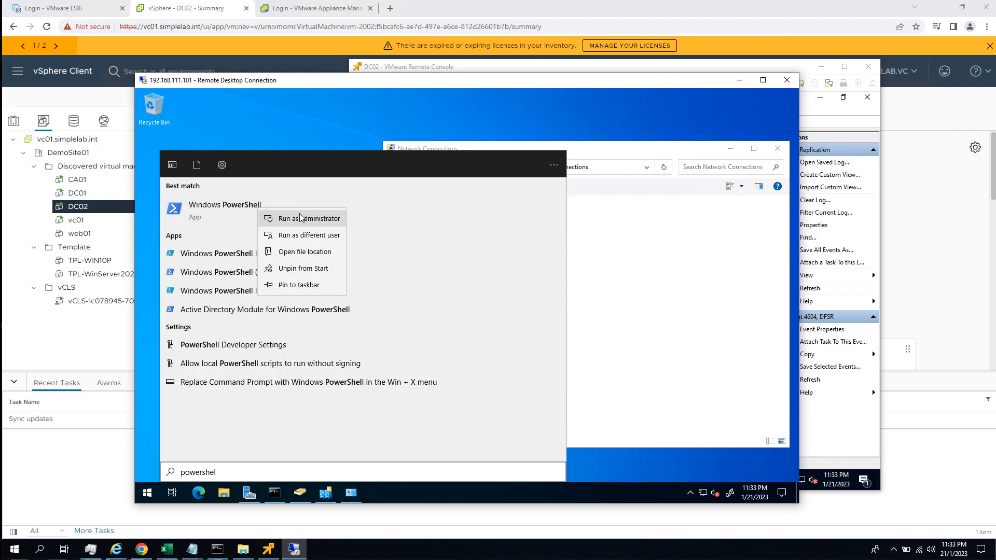
left_click(301, 219)
key("ctrl+v")
key("Return")
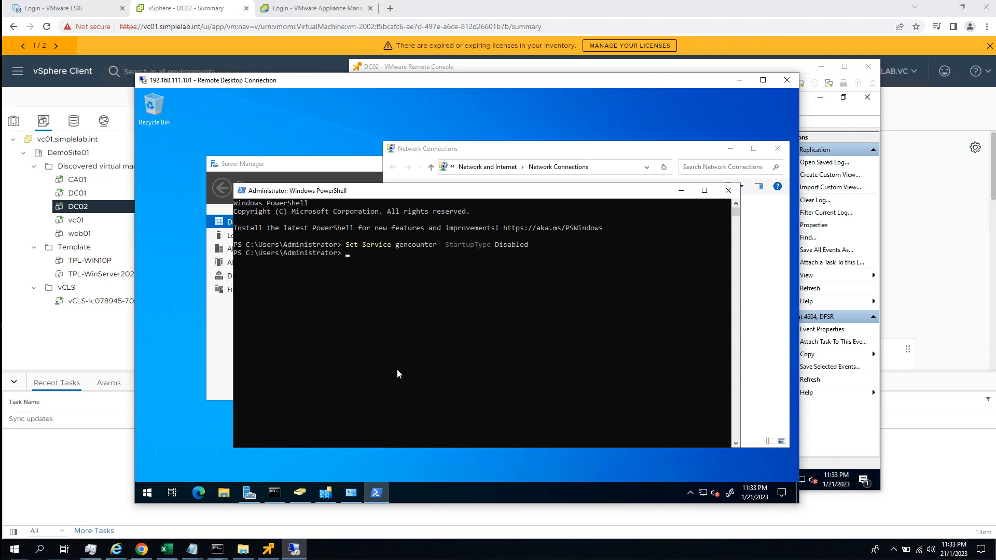
Restart the DC01 server and close its Remote Desktop Connection window.
right_click(148, 493)
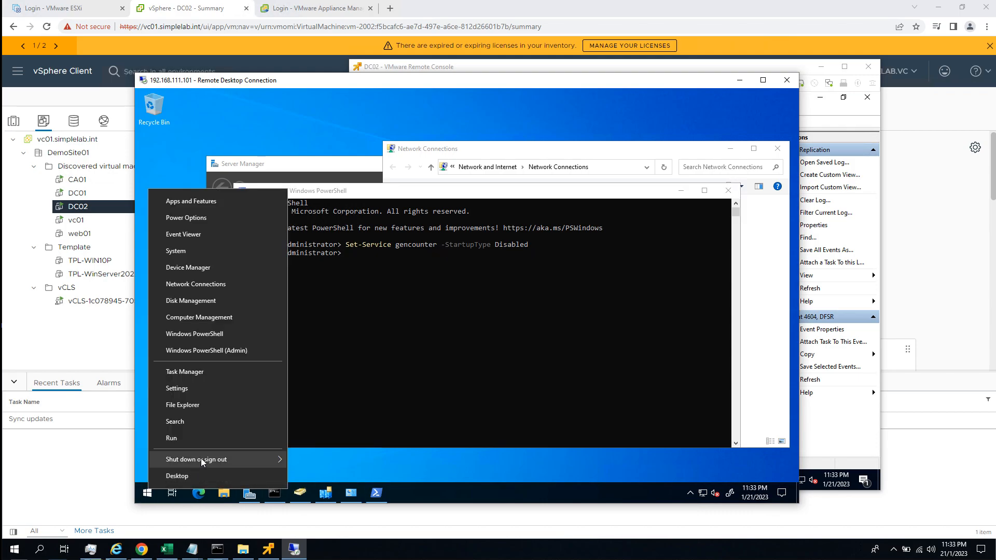
mouse_move(201, 459)
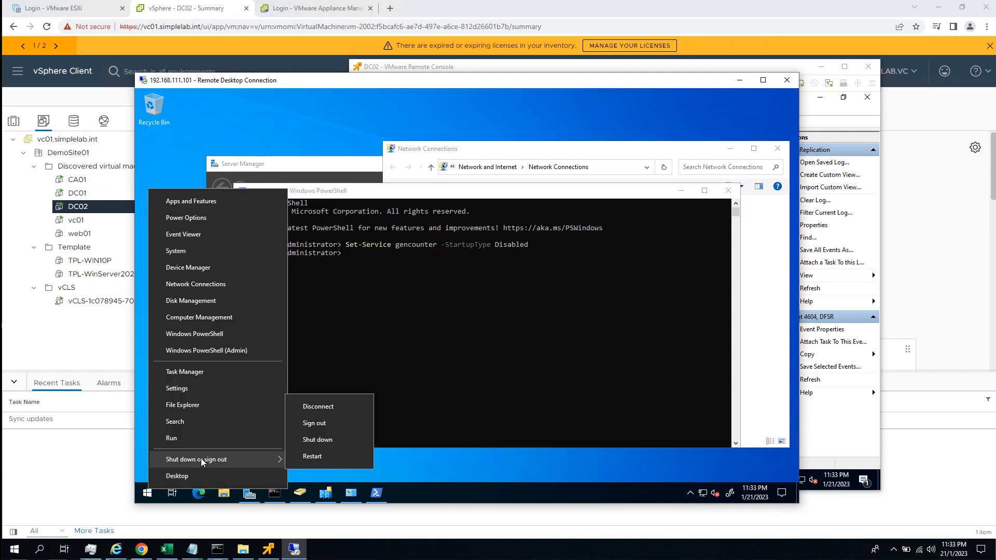
left_click(320, 459)
left_click(316, 472)
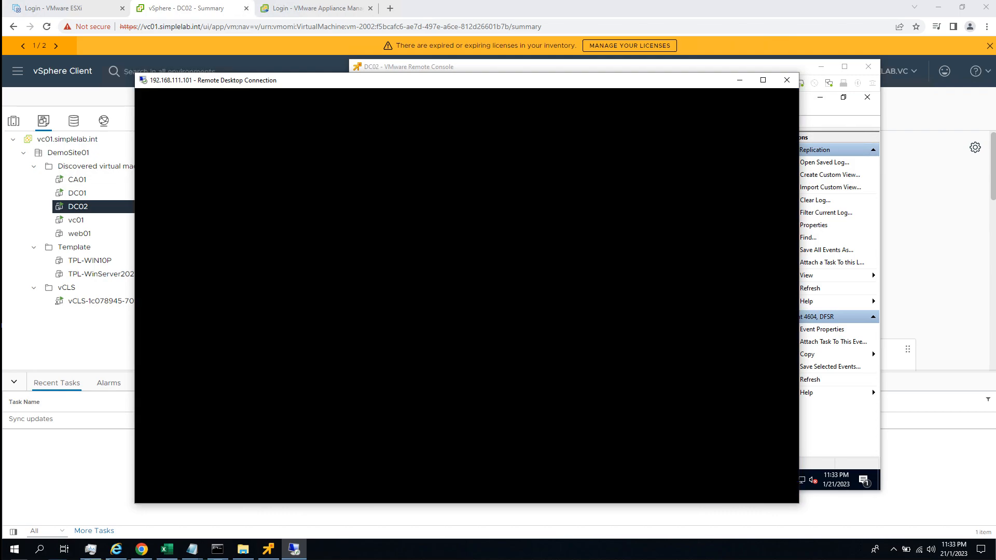
left_click(578, 293)
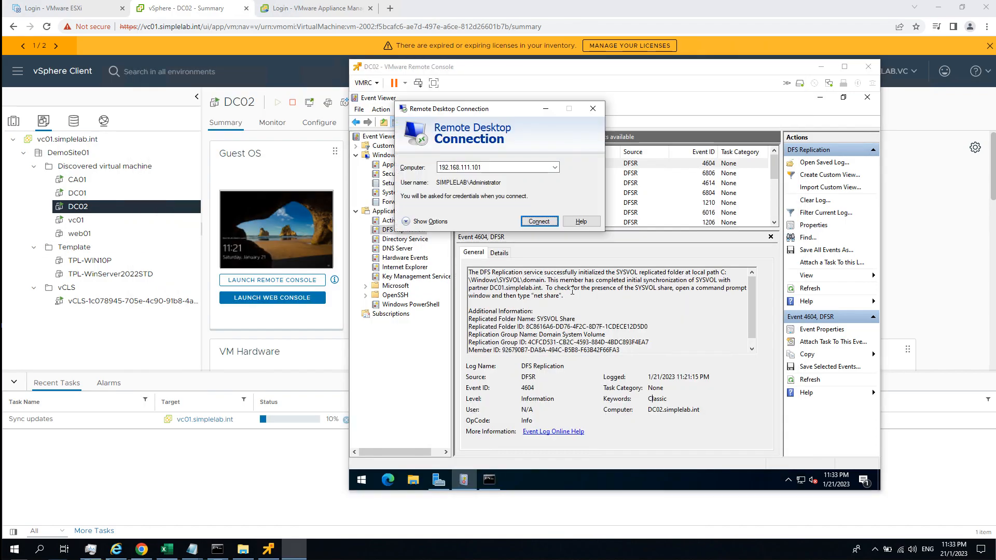
left_click(593, 109)
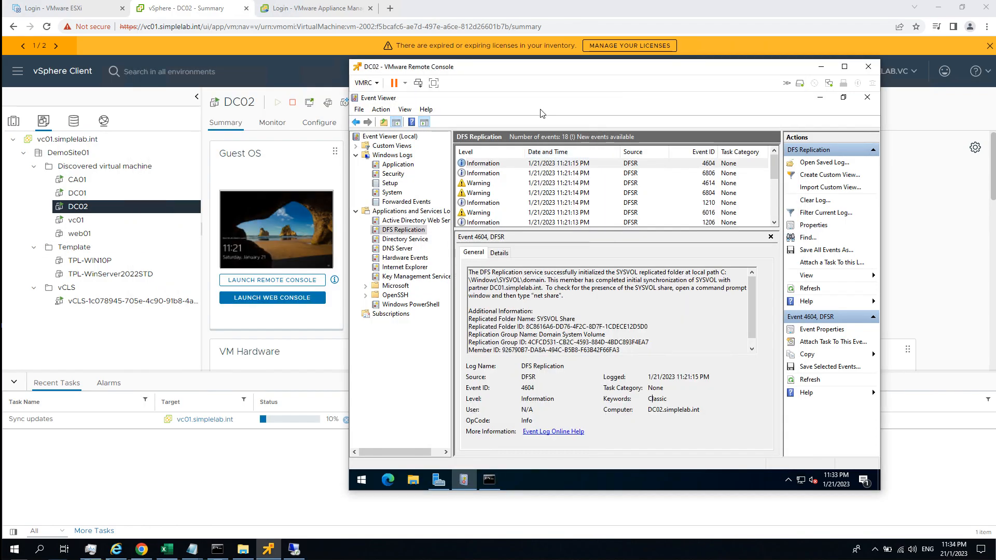
Select the DC01 virtual machine in vSphere Client and try to launch its remote console.
left_click(98, 196)
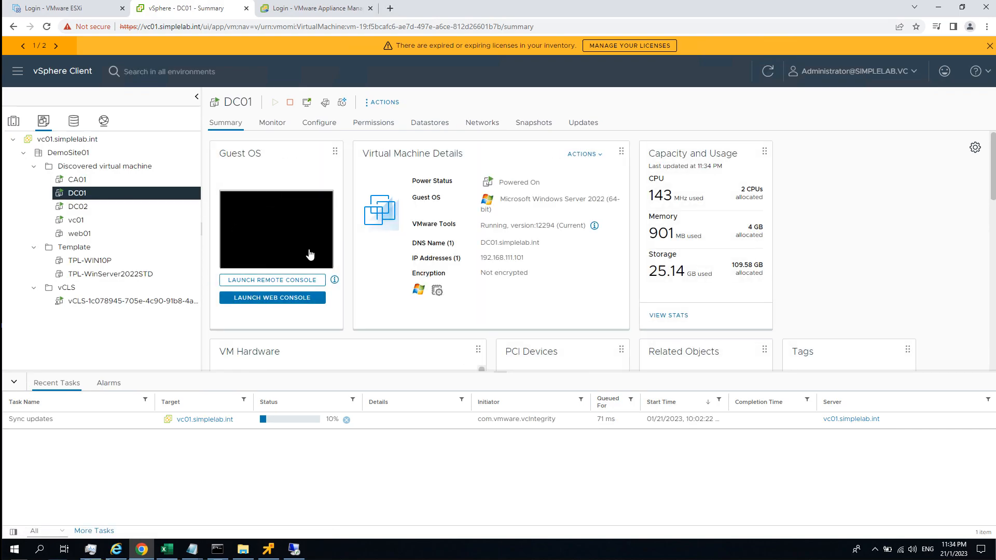
left_click(296, 281)
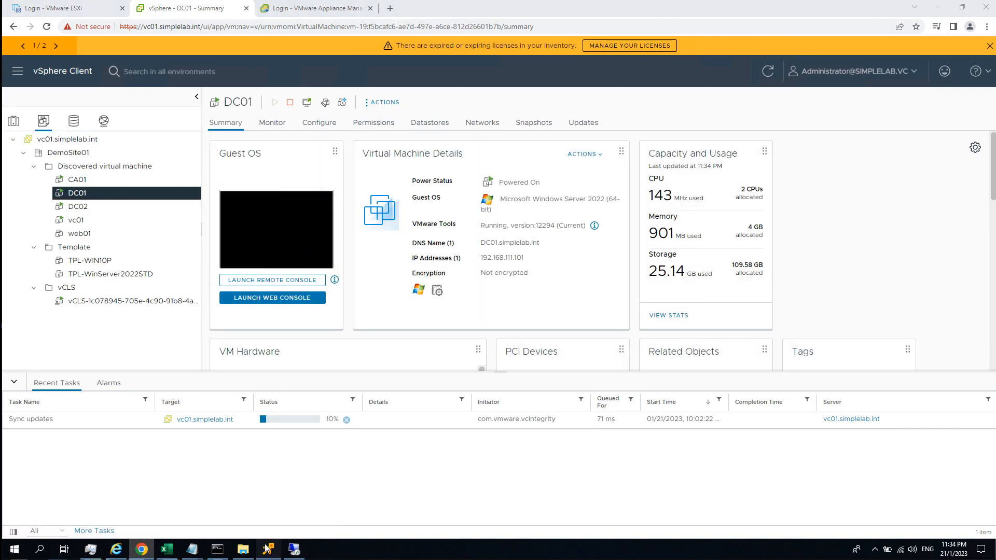
left_click(316, 280)
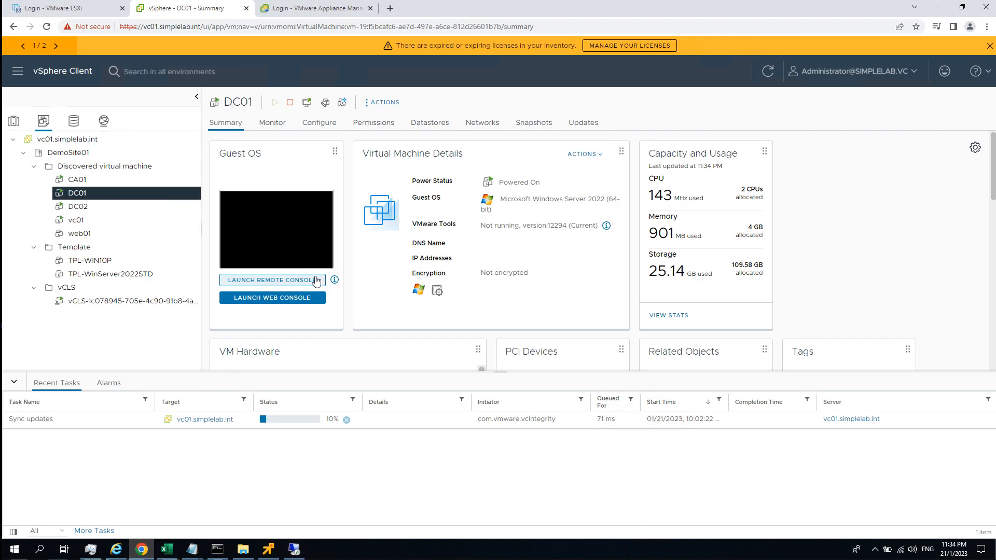
left_click(265, 198)
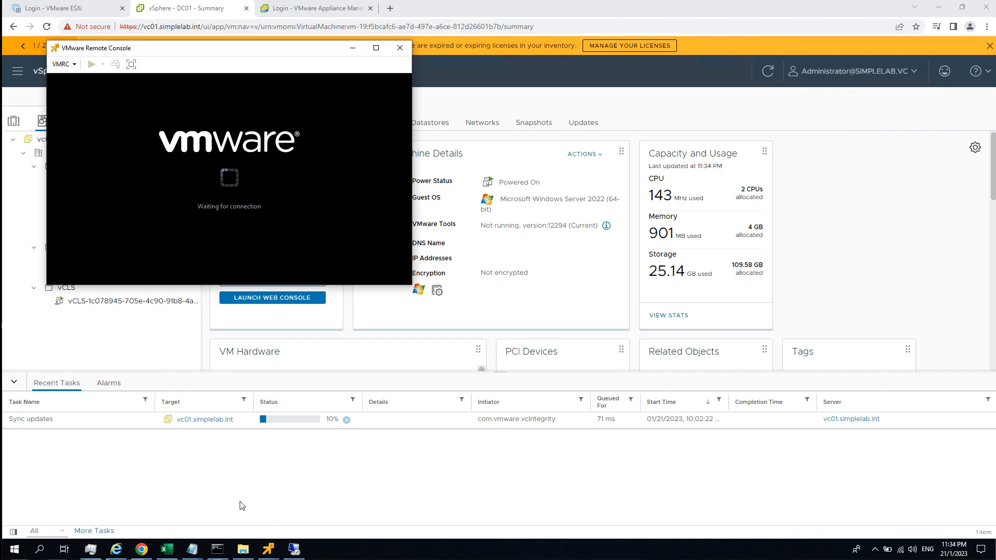
Switch to DC02's VMware Remote Console and view the Windows Application log in Event Viewer.
mouse_move(268, 551)
left_click(220, 511)
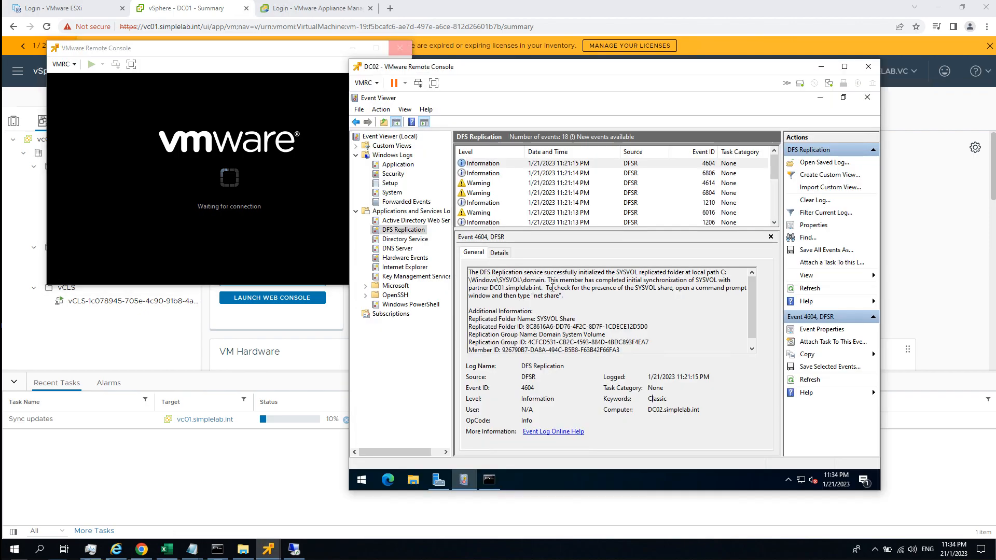
left_click(400, 165)
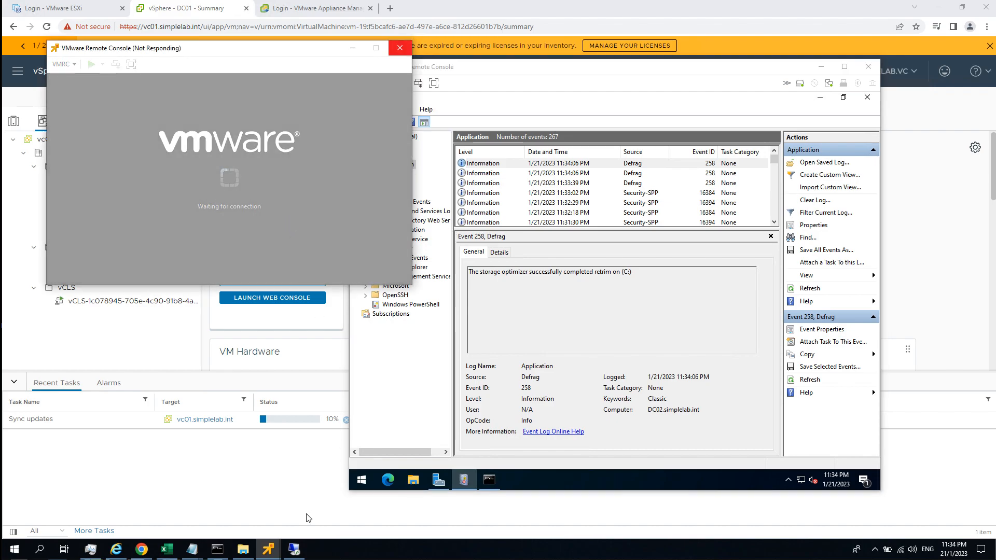
Close DC01's remote console window and view the 11:33:39 PM Defrag event in DC02's Application log.
mouse_move(265, 548)
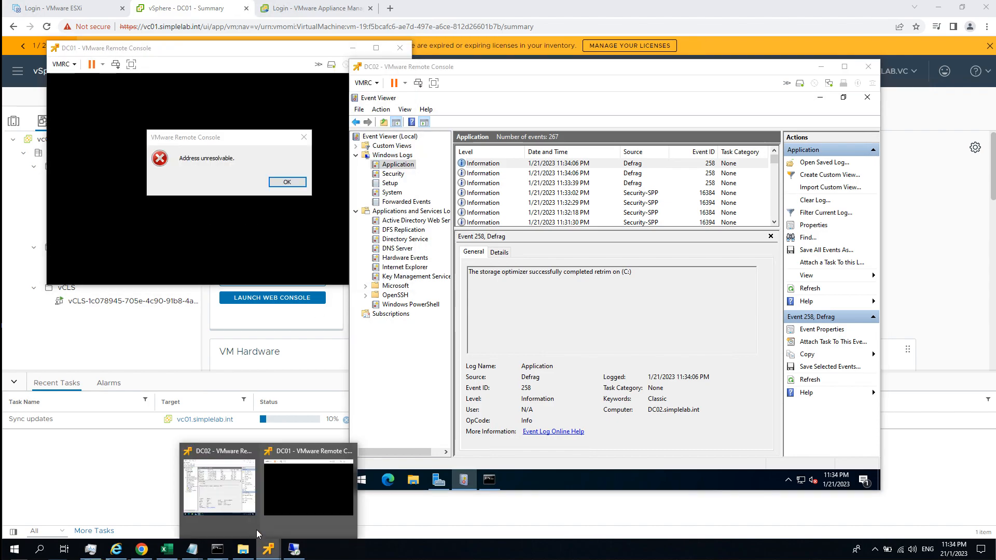
left_click(288, 182)
left_click(400, 49)
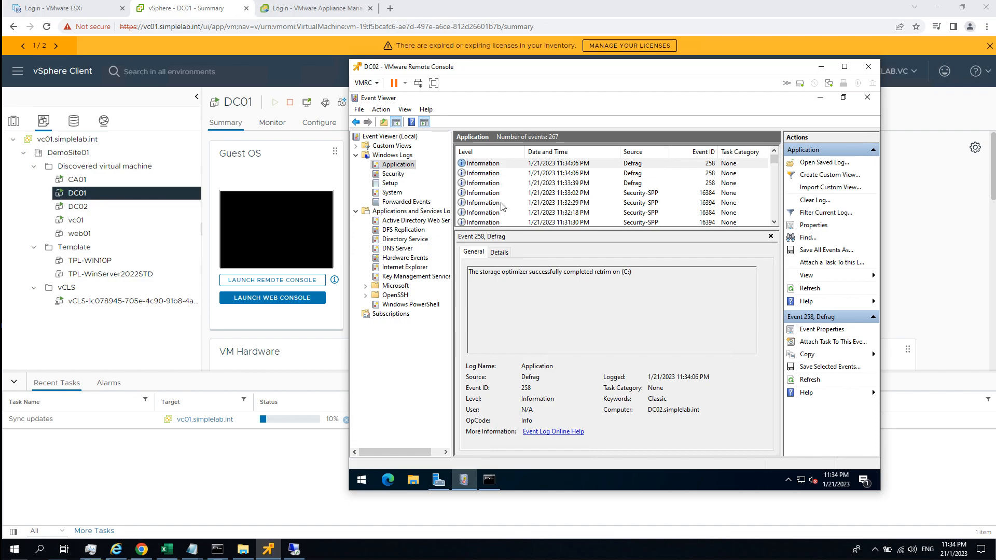
left_click(553, 182)
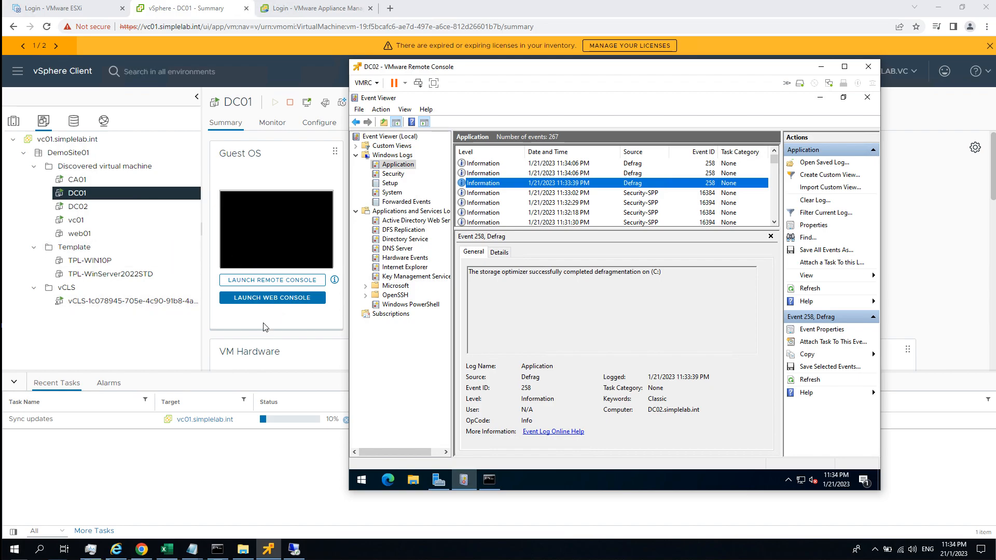
View DC01's web console, start a Remote Desktop connection to 192.168.111.101 with the administrator password, and accept its untrusted certificate.
left_click(280, 321)
left_click(279, 300)
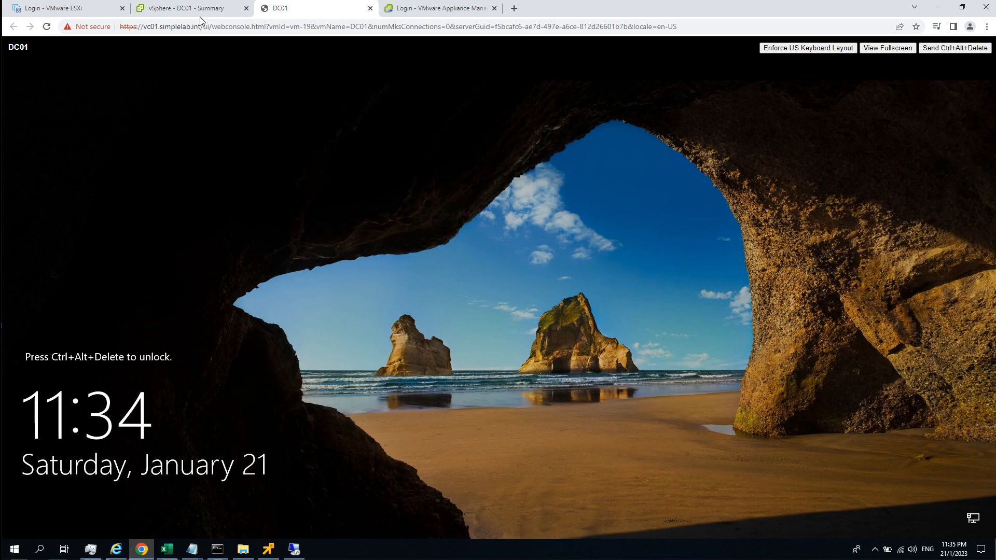
right_click(293, 549)
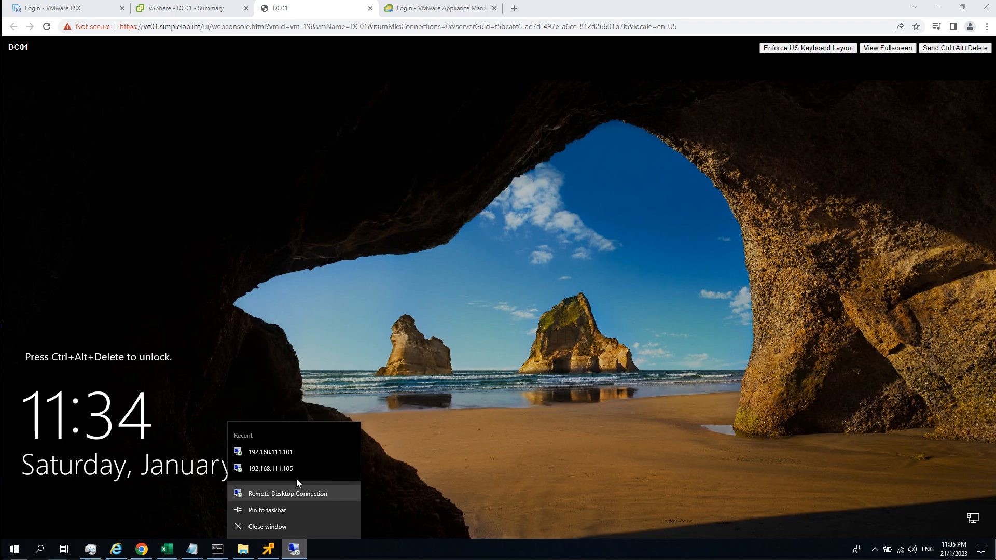
left_click(294, 453)
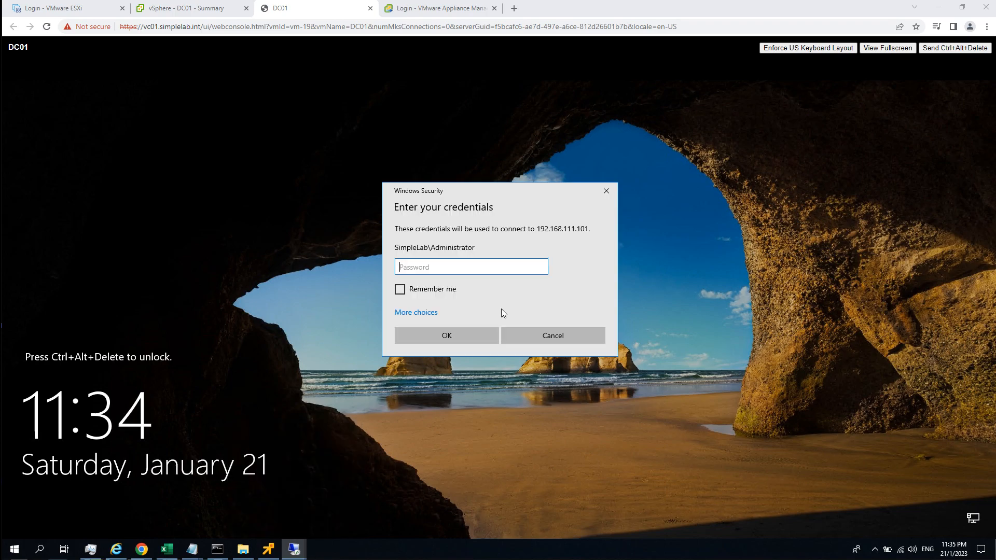
type("********")
key("Return")
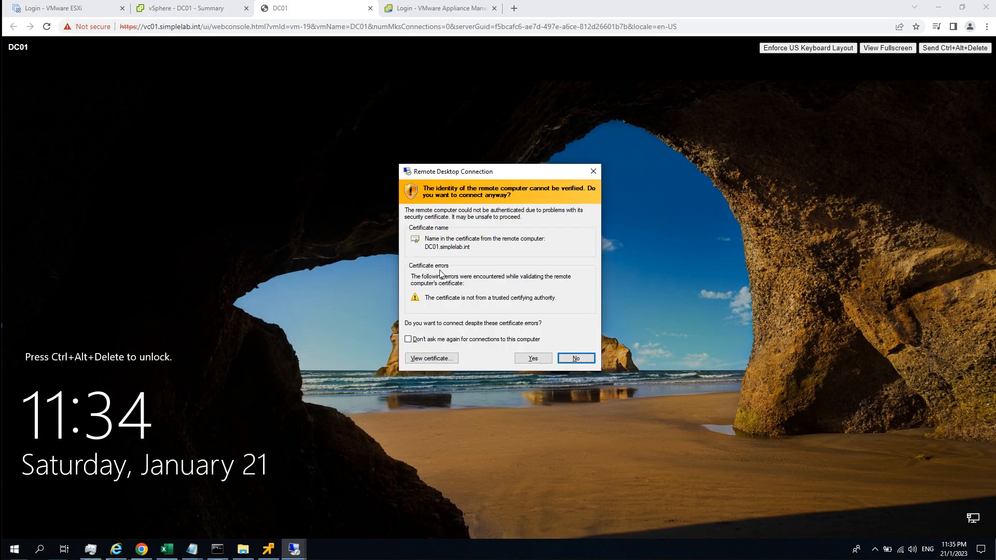
left_click(535, 358)
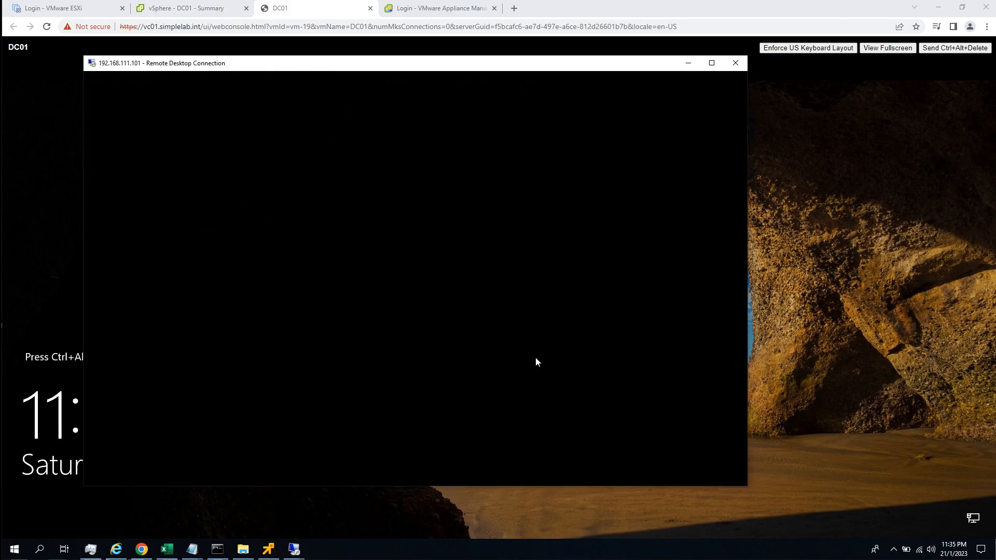
Close DC01's web console page and bring the 192.168.111.101 Remote Desktop session back to the front.
left_click(370, 8)
mouse_move(301, 551)
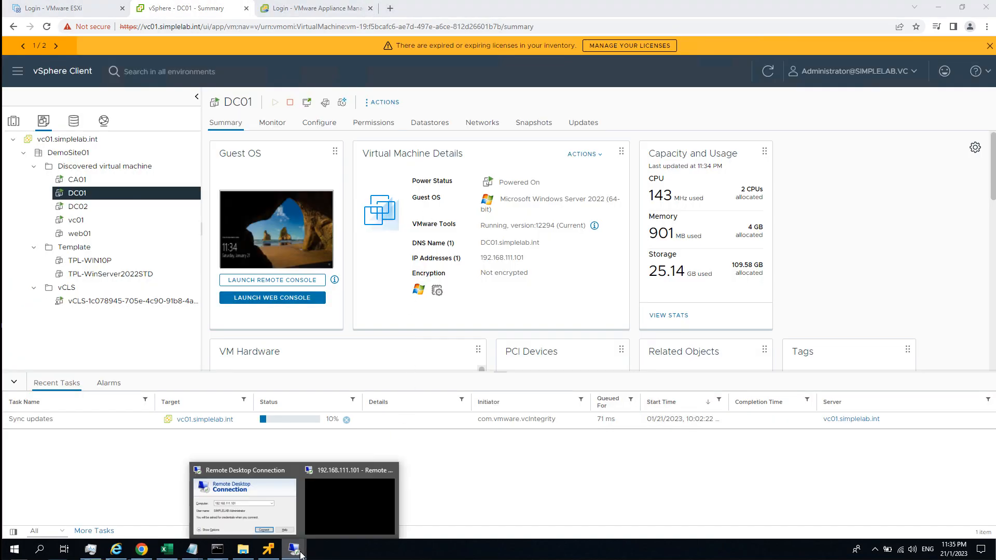
left_click(333, 527)
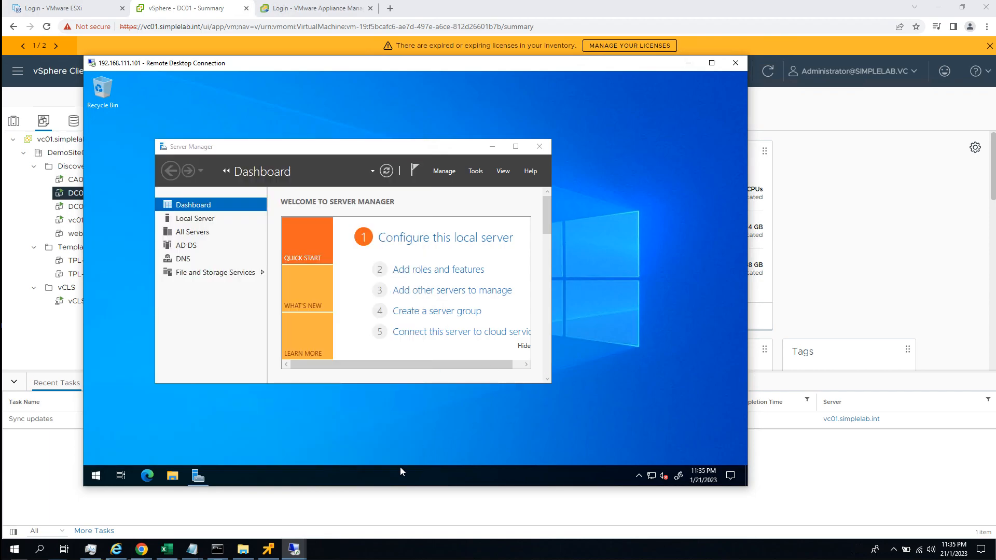
Open a Command Prompt on DC01 and check the domain's replication summary with repadmin /replsum.
right_click(400, 473)
key("Escape")
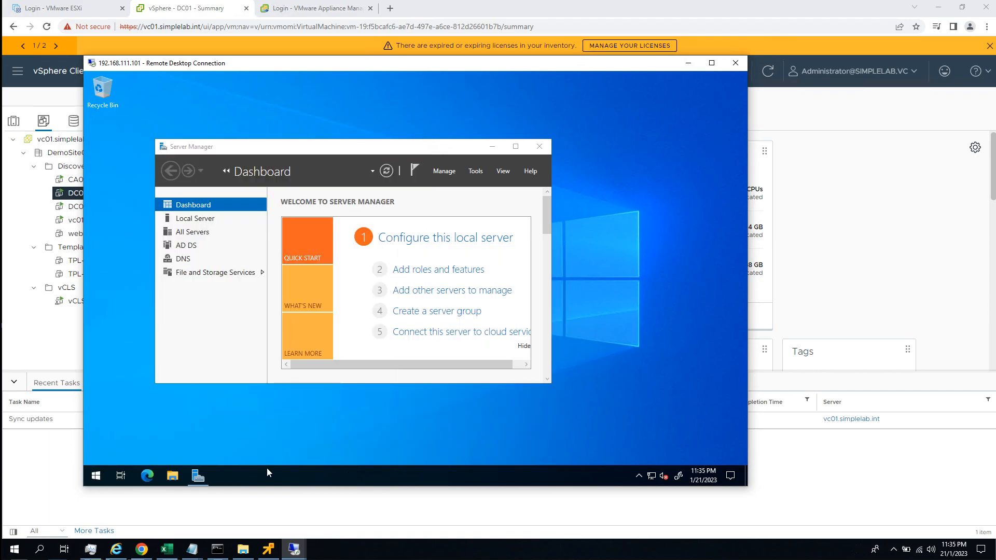
left_click(95, 477)
type("cmd")
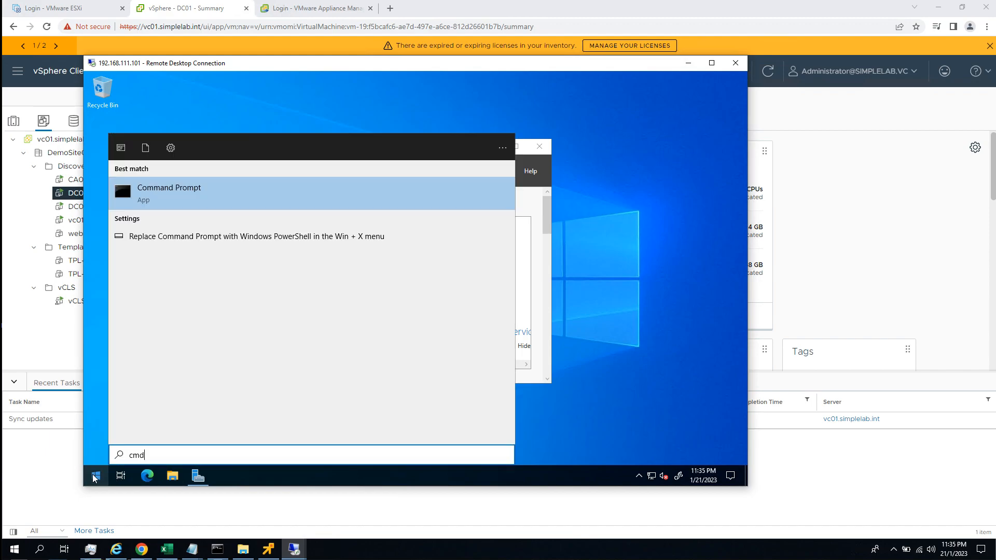
key("Return")
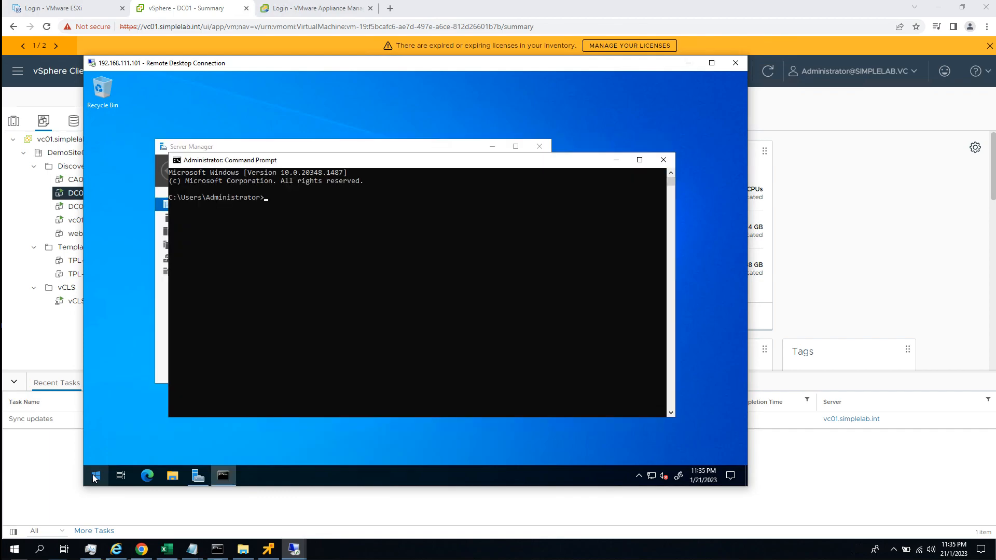
type("repadmin /replsum")
key("Return")
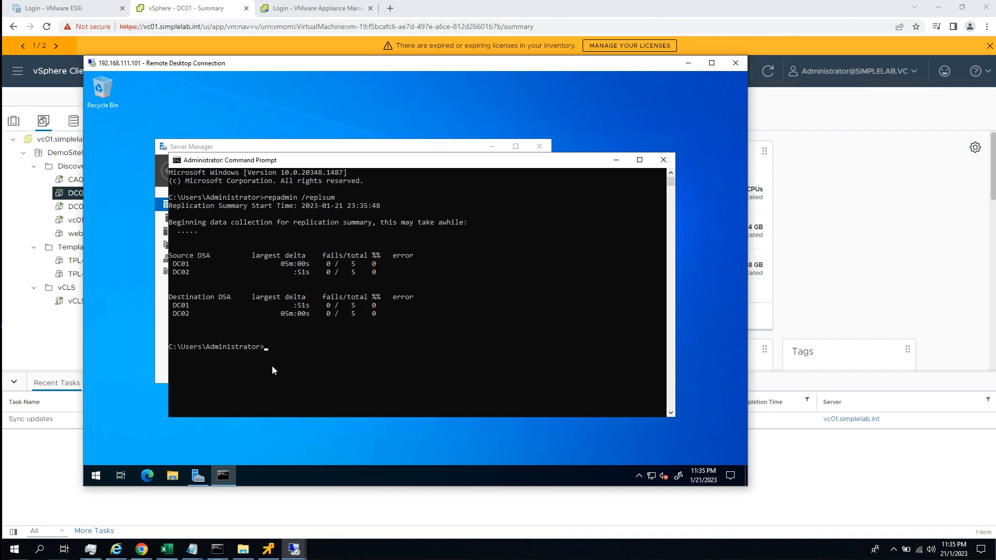
Launch Active Directory Sites and Services from the command line with dssite.msc.
type("d")
type("ssitemsc")
key("Return")
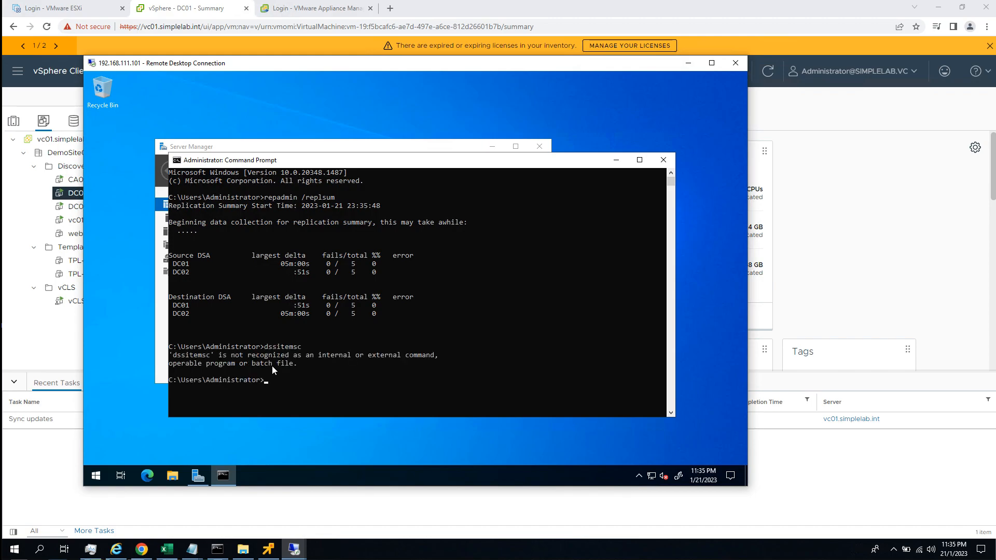
type("dssite.msc")
key("Return")
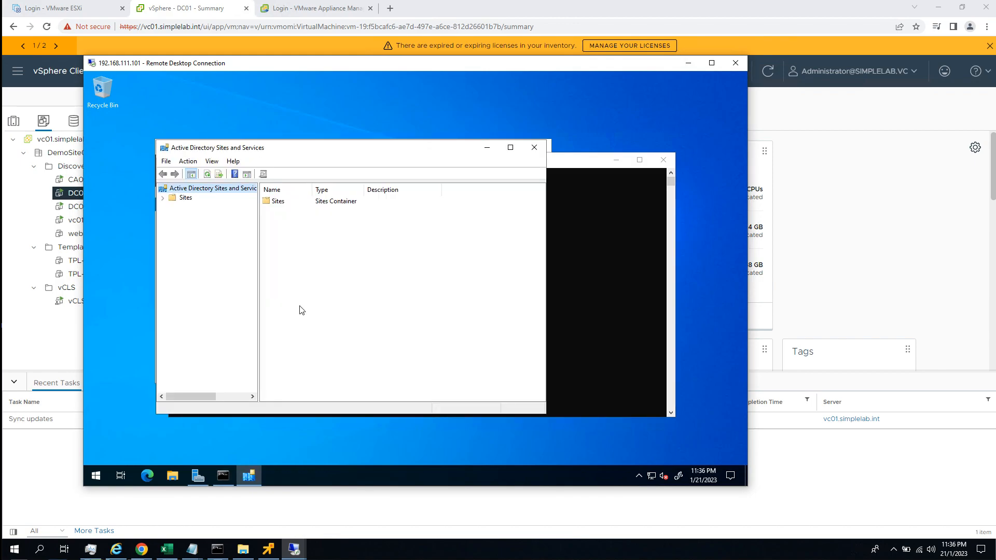
Expand site 01SimepleProd down to DC01's NTDS Settings and force immediate replication over its connection.
left_click(163, 198)
left_click(182, 236)
left_click(236, 253)
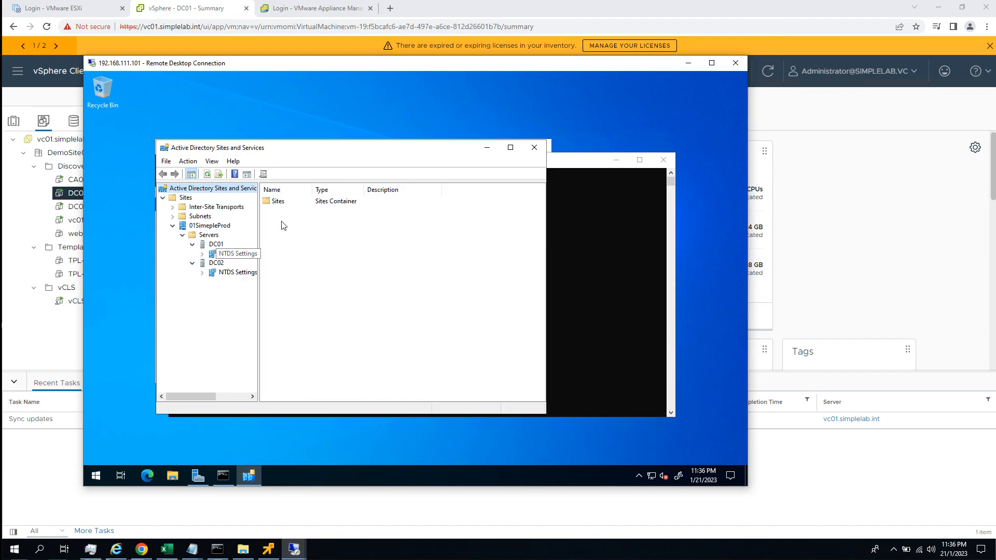
right_click(290, 201)
left_click(303, 221)
left_click(483, 309)
Force immediate replication over the automatically generated connection from DC01 in DC02's NTDS Settings.
left_click(226, 272)
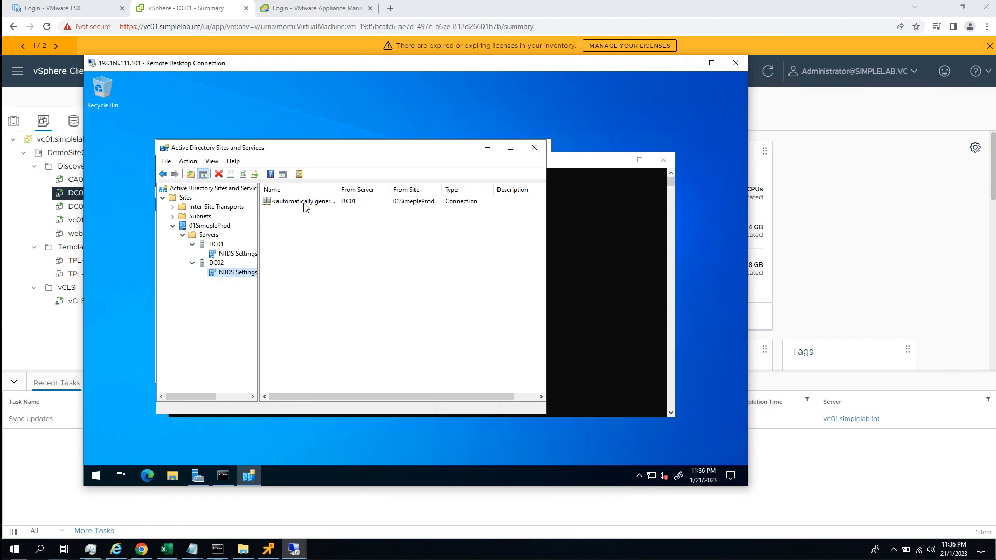
right_click(326, 202)
left_click(334, 222)
left_click(485, 311)
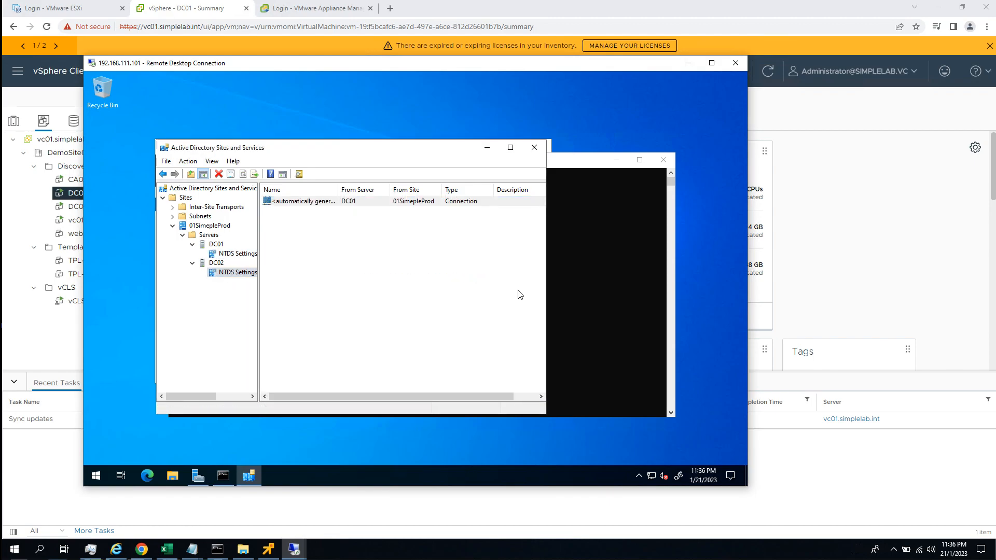
Return to the Command Prompt and rerun repadmin /replsum to recheck replication between DC01 and DC02.
left_click(582, 164)
key("Up")
key("Up")
key("Up")
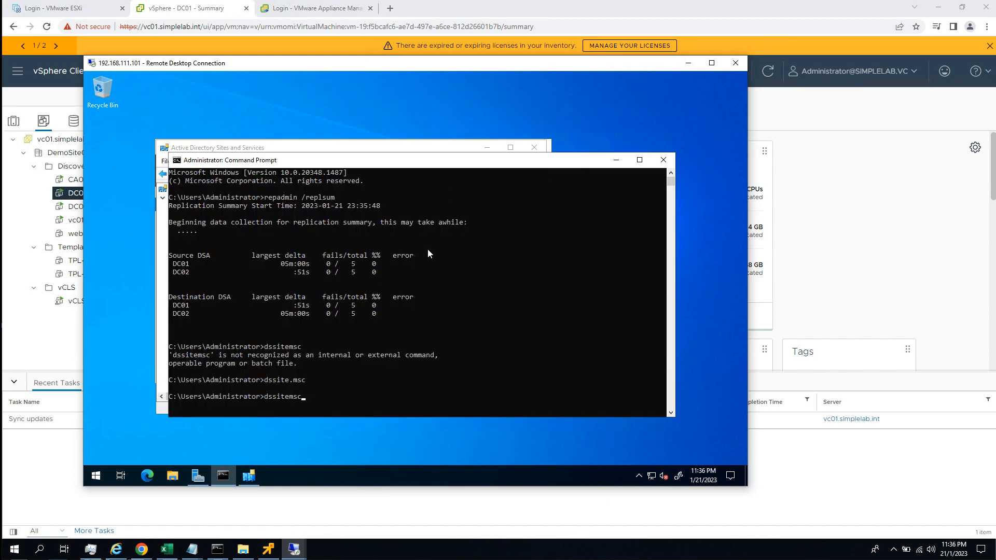
key("Return")
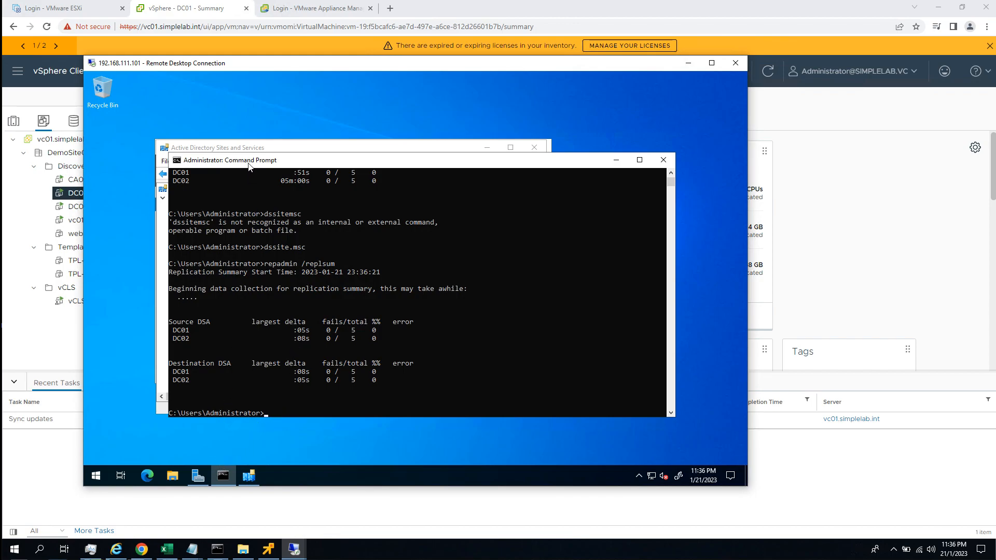
Open Device Manager on DC01 with devmgmt.msc and expand the System devices category.
type("devmgmt.msc")
key("Return")
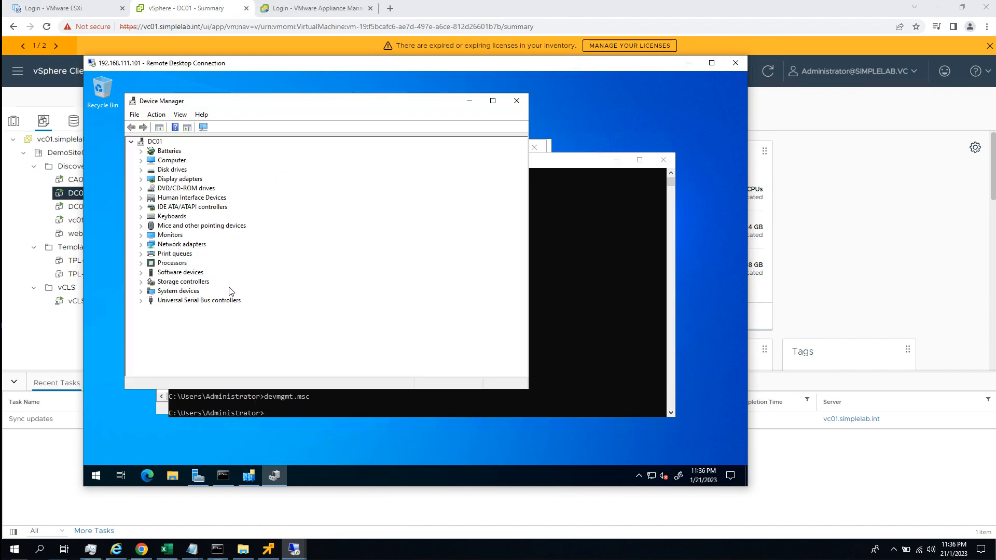
left_click(140, 291)
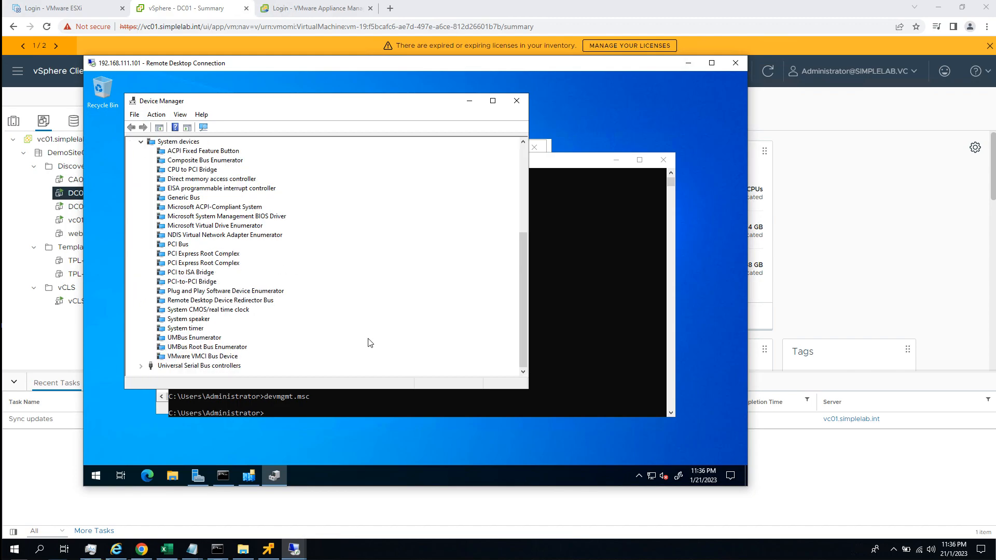
Show hidden devices in Device Manager and select Microsoft Hyper-V Generation Counter under System devices.
left_click(178, 116)
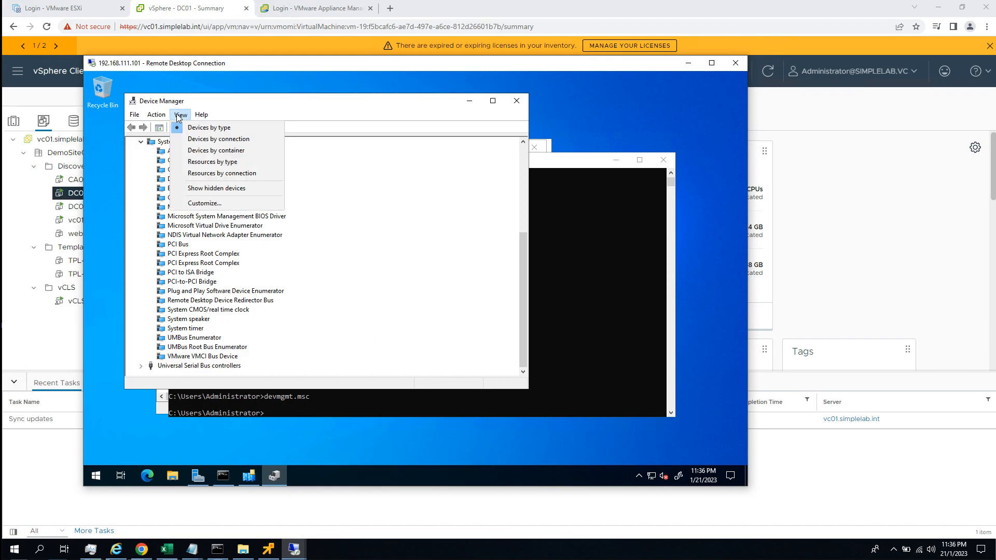
left_click(202, 116)
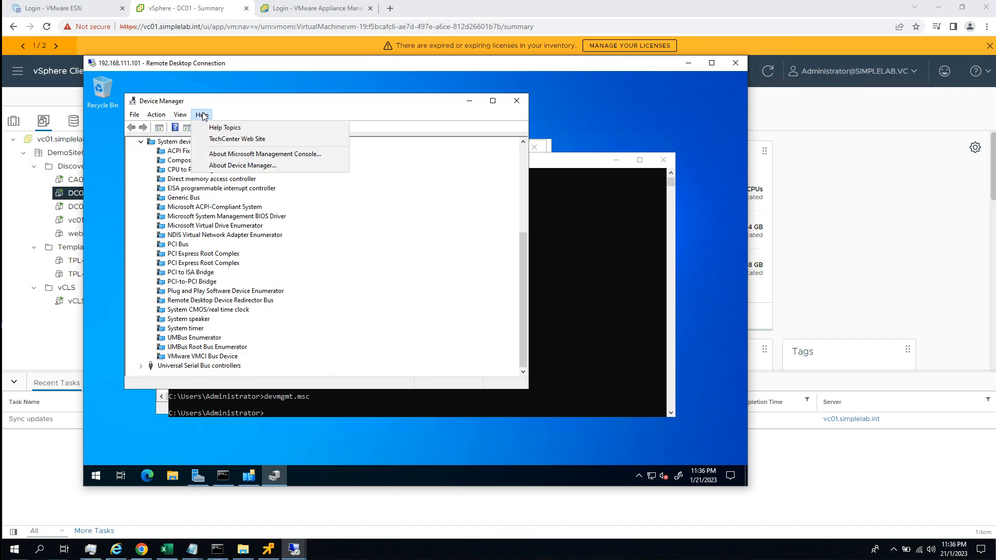
mouse_move(181, 115)
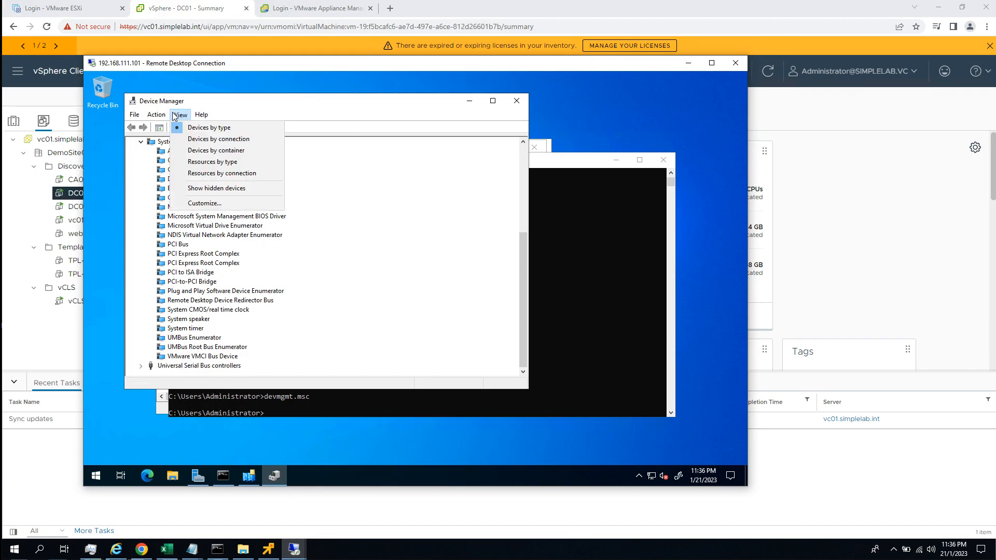
left_click(235, 191)
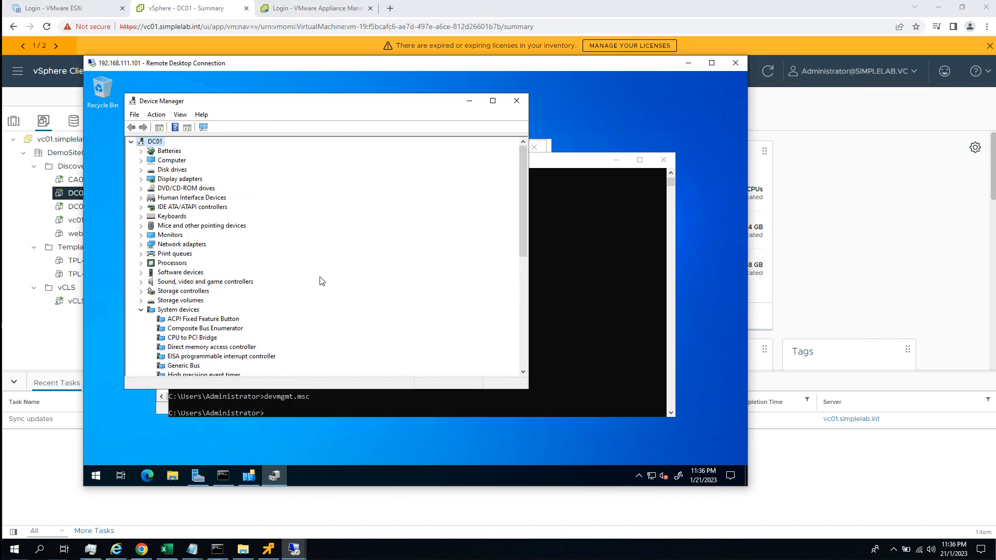
scroll(322, 281, "down", 2)
left_click(229, 358)
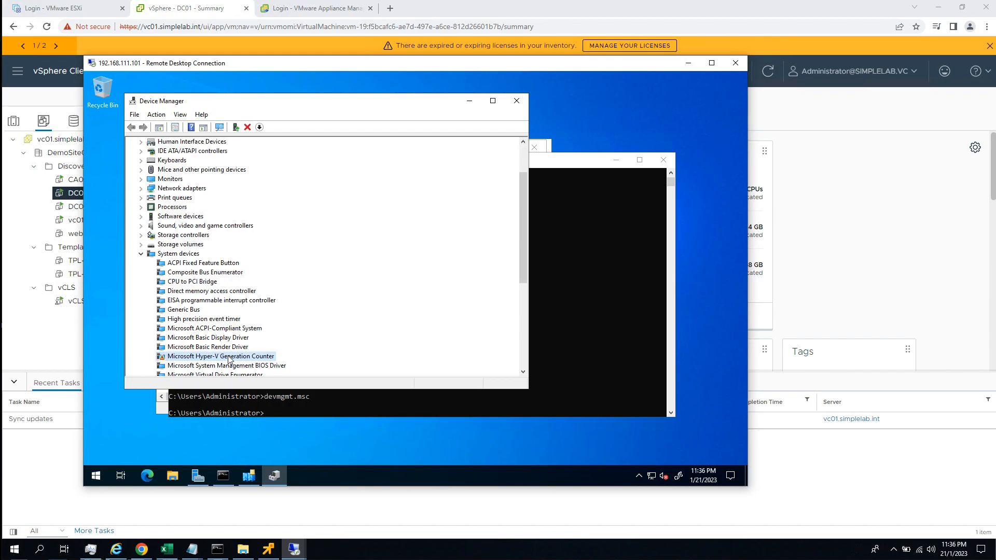
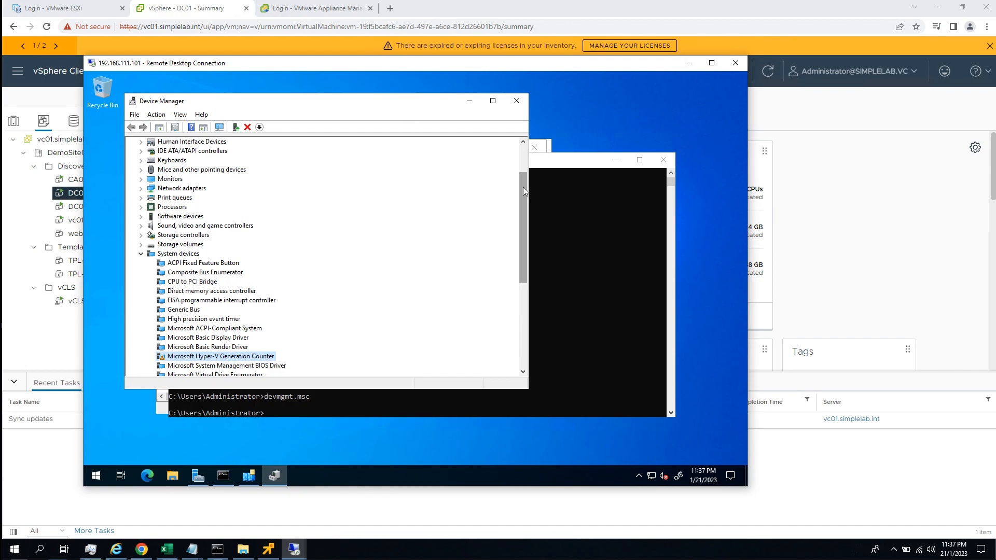
Minimize Device Manager on DC01 and start a new Remote Desktop connection to 192.168.111.102.
mouse_move(523, 188)
left_mouse_down()
mouse_move(524, 151)
mouse_move(526, 203)
left_mouse_up()
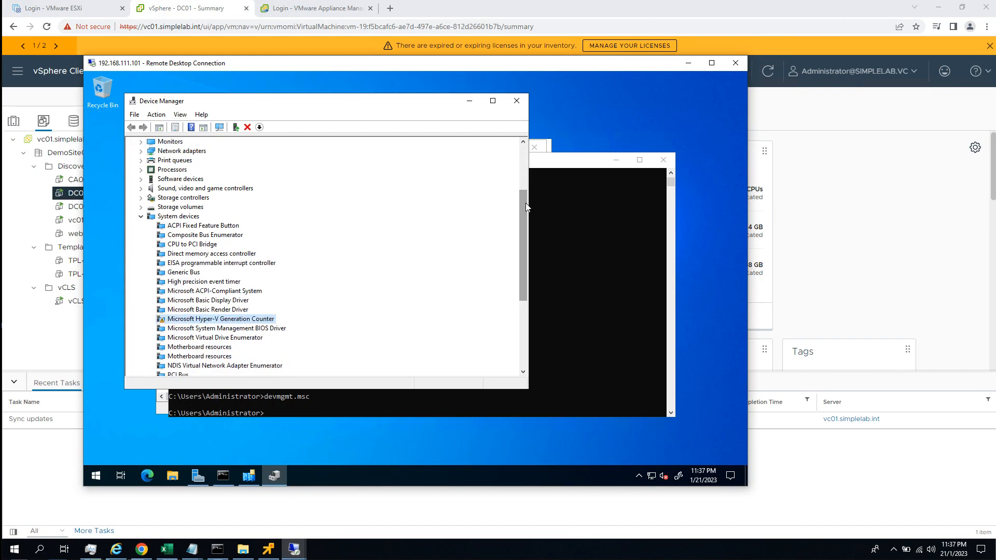
left_click(469, 102)
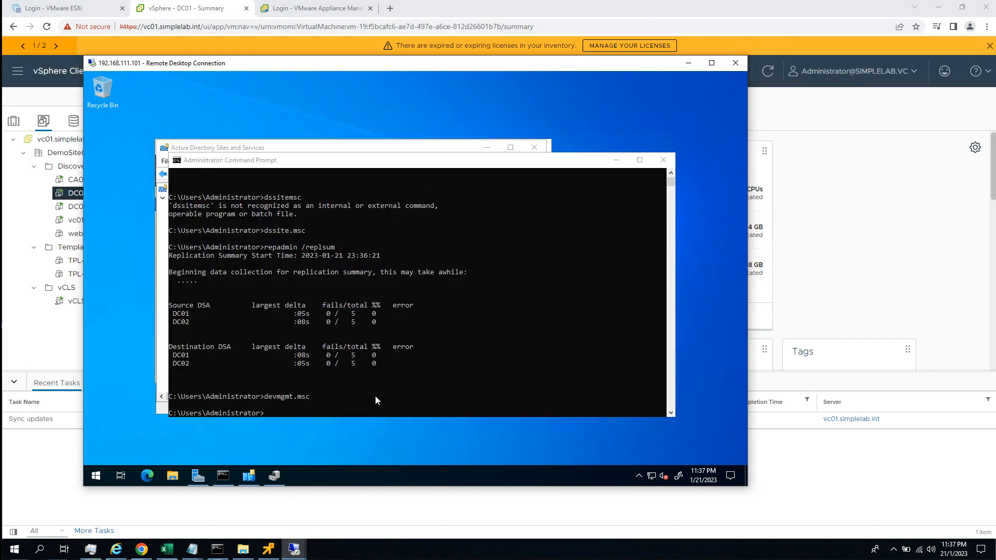
left_click(295, 549)
left_click(244, 506)
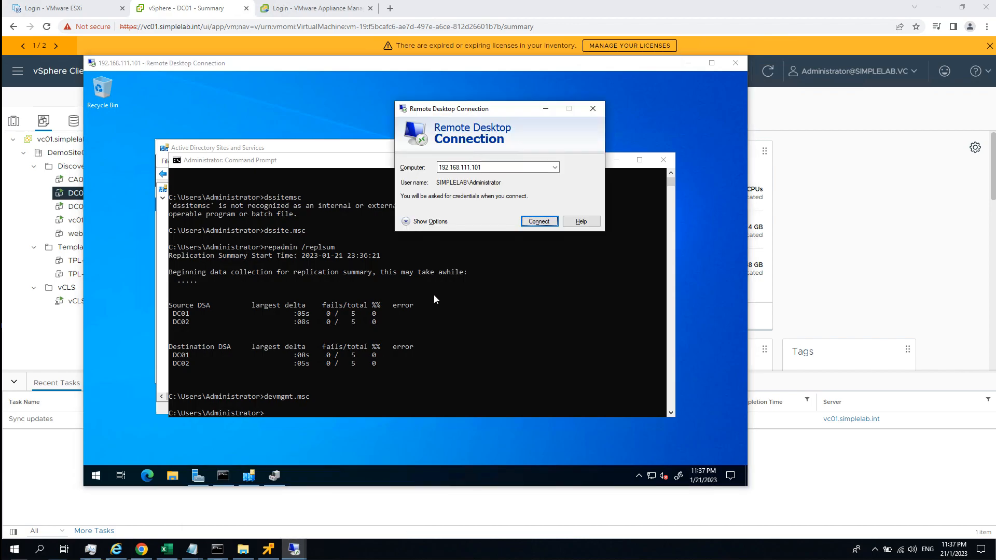
left_click(509, 167)
left_click(509, 167)
key("BackSpace")
type("2")
key("Return")
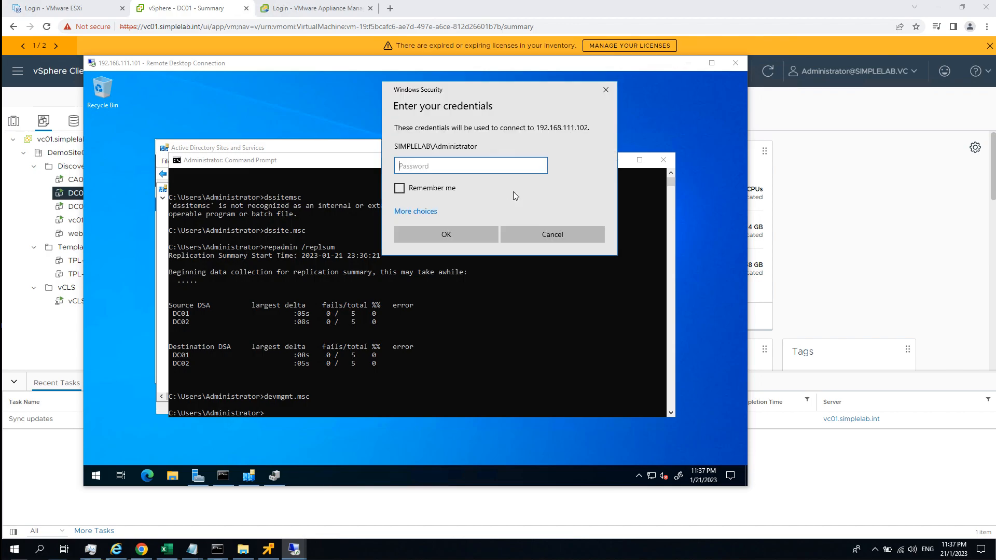
Enter the domain administrator's password to sign in to the Remote Desktop session on 192.168.111.102.
type("•••••••••")
key("Return")
left_click(530, 257)
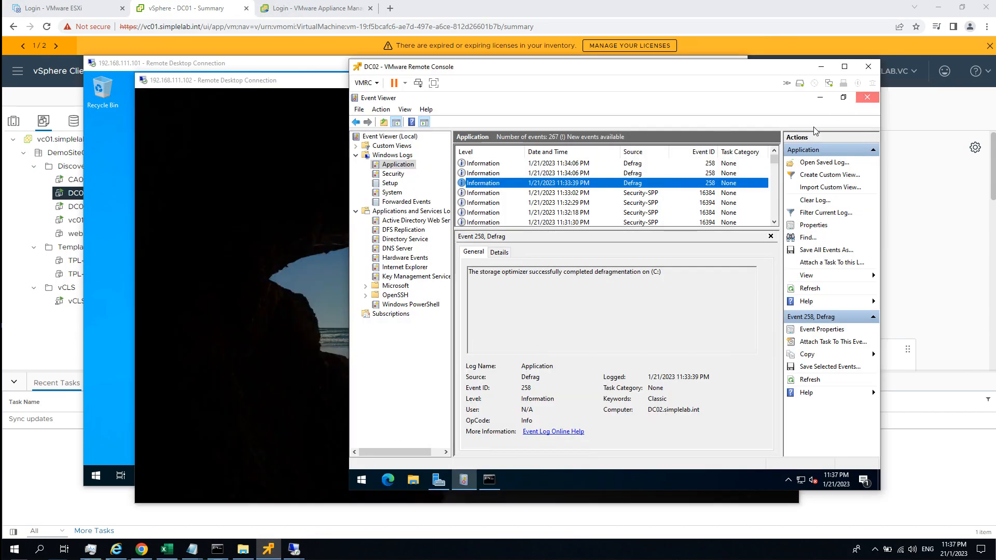
Close Event Viewer in the DC02 remote console and end that console session with the logoff command.
left_click(868, 97)
left_click(556, 267)
type("logoff")
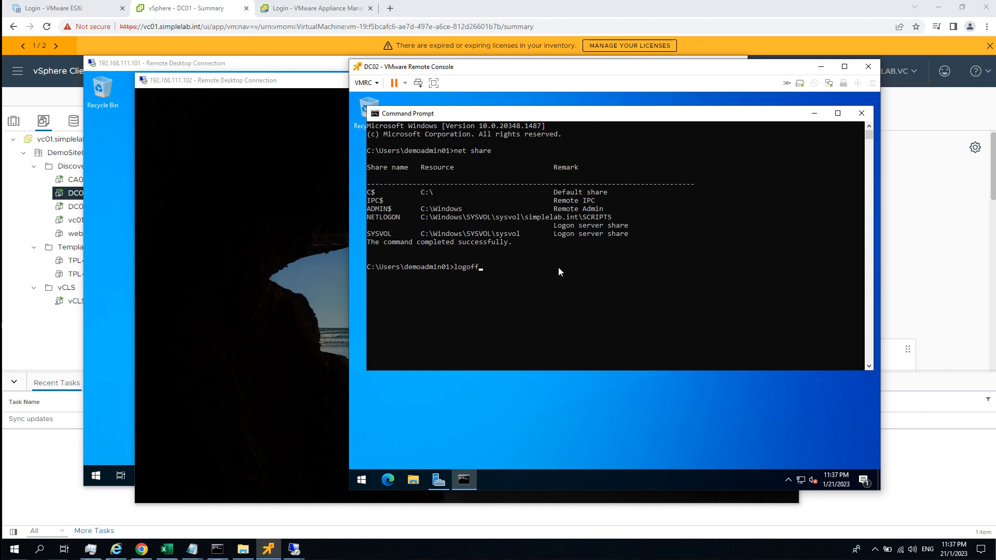
key("Return")
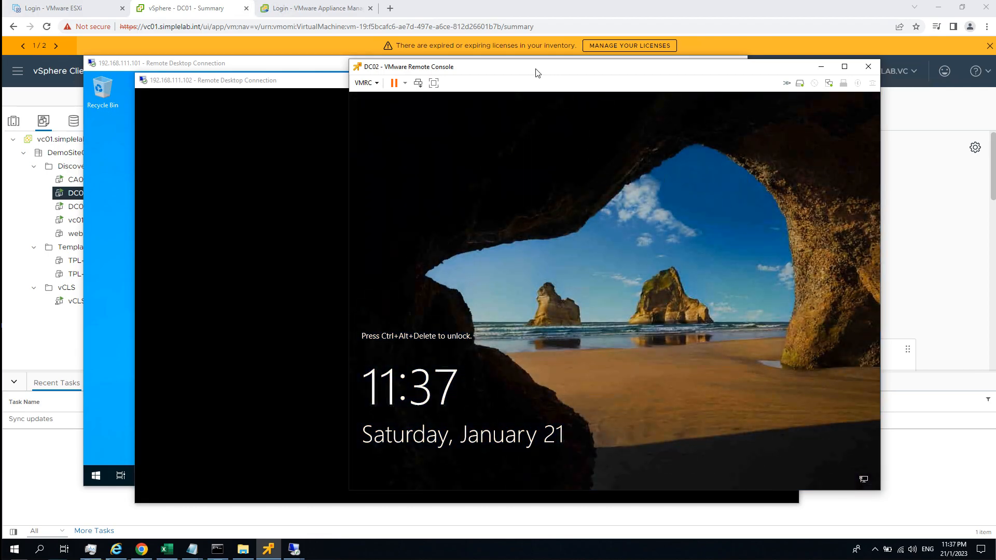
Minimize the DC02 remote console and reposition the 192.168.111.102 Remote Desktop window.
left_click_drag(535, 68, 482, 65)
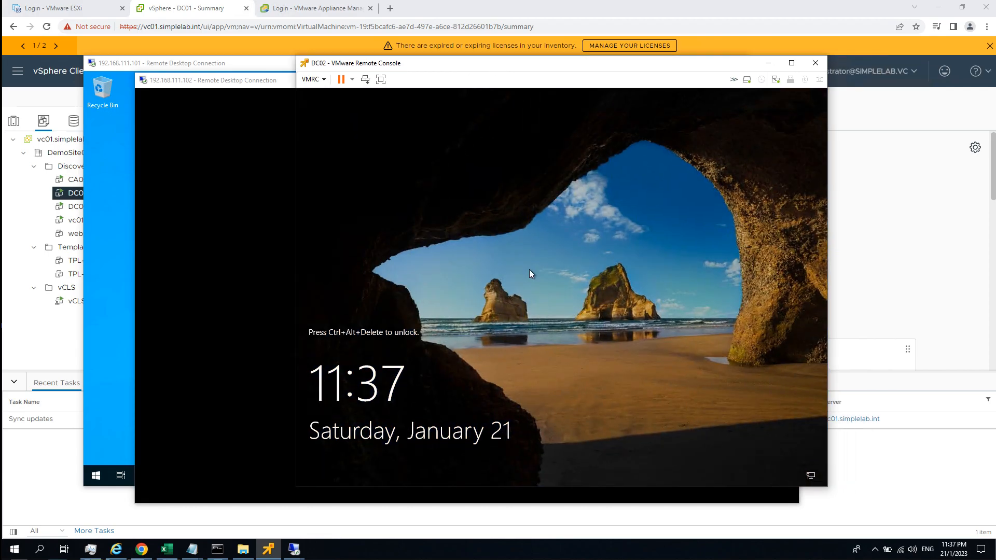
left_click(506, 251)
left_click(276, 238)
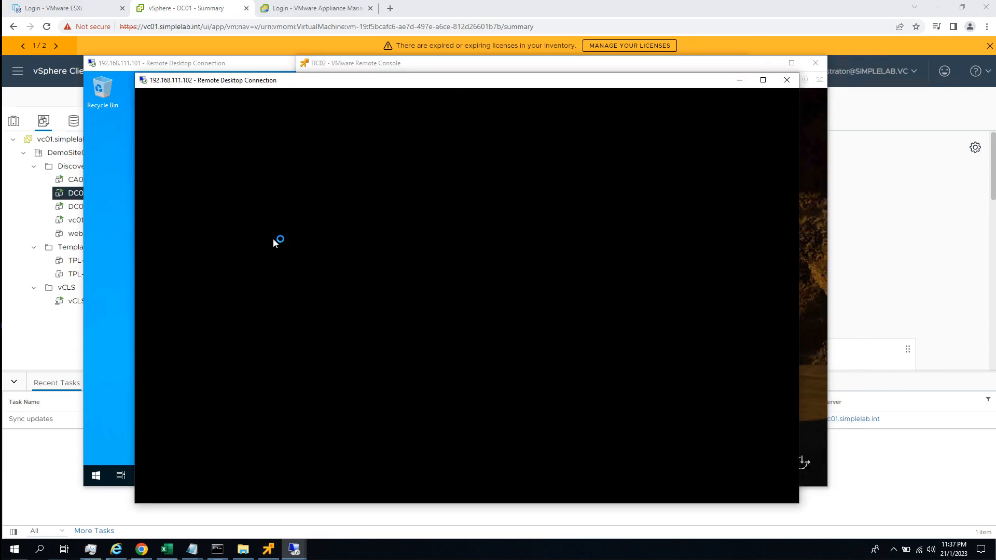
left_click(770, 62)
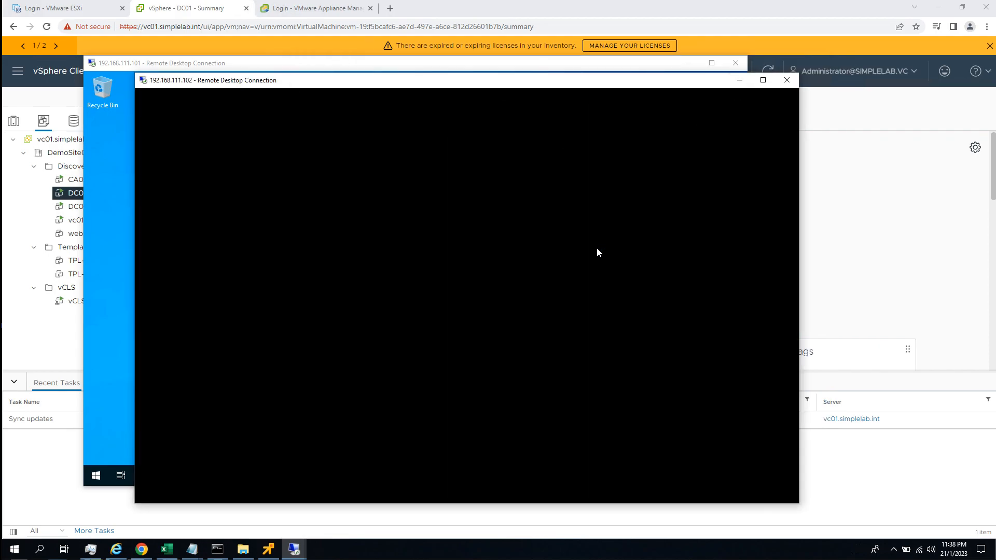
left_click_drag(316, 86, 336, 79)
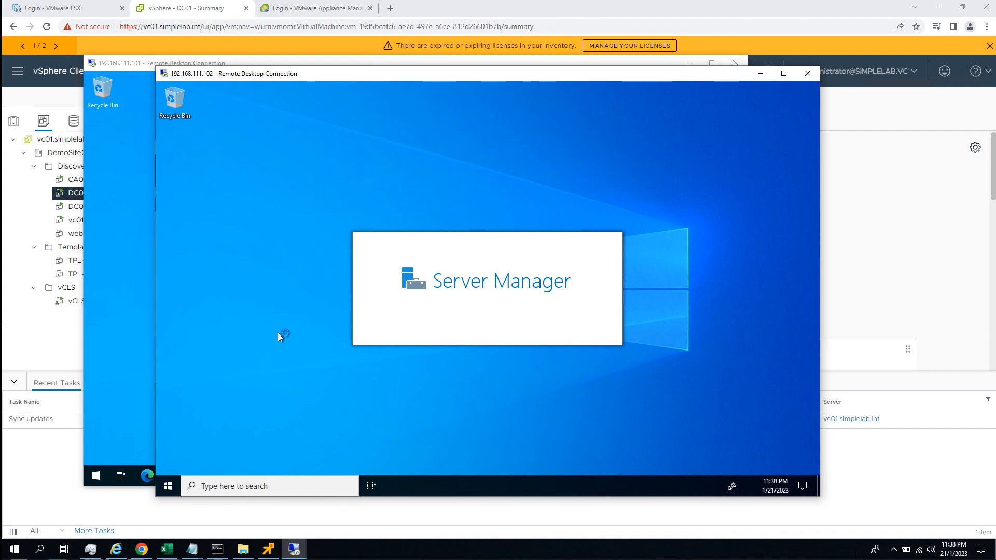
Hide the Windows Ink Workspace button, Task View button and search box from DC02's taskbar.
right_click(432, 484)
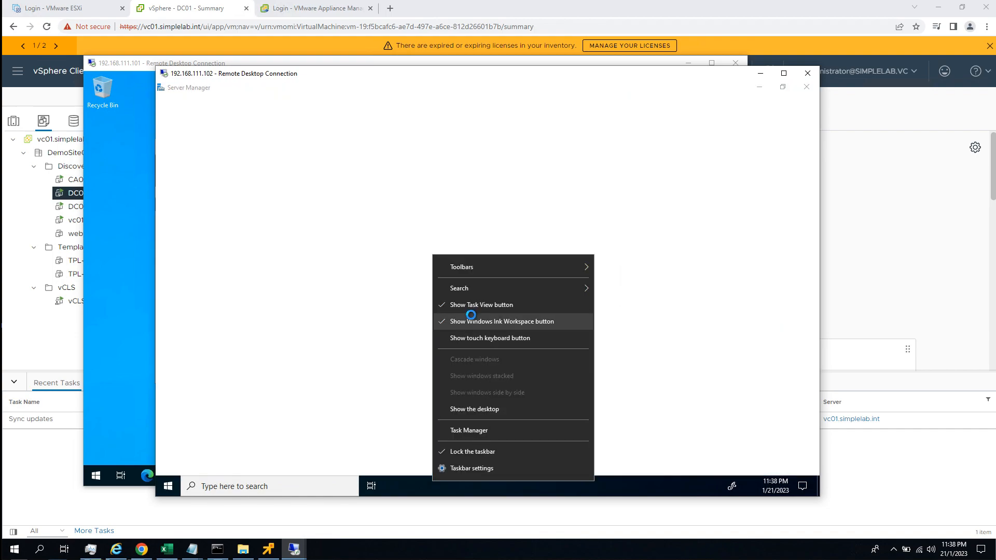
left_click(470, 320)
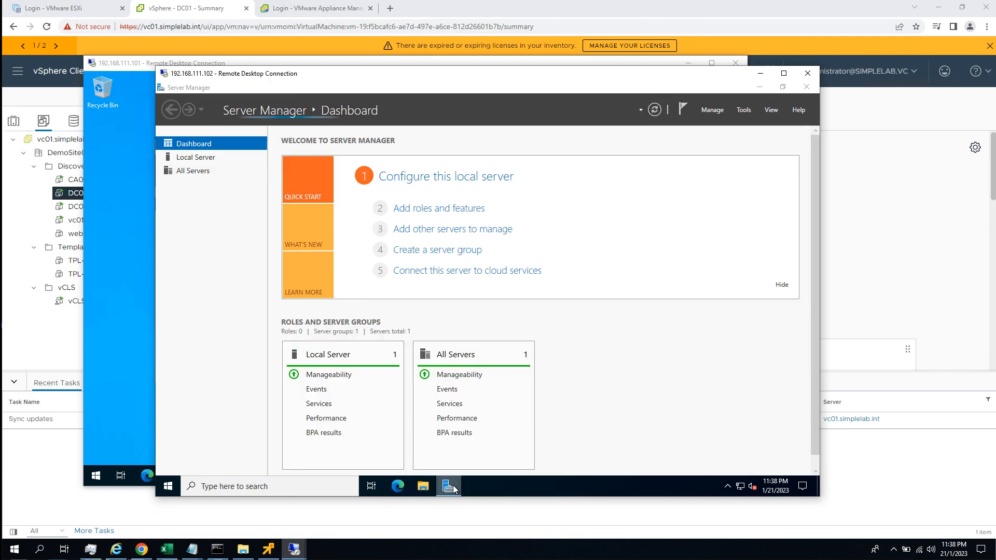
right_click(530, 485)
left_click(580, 314)
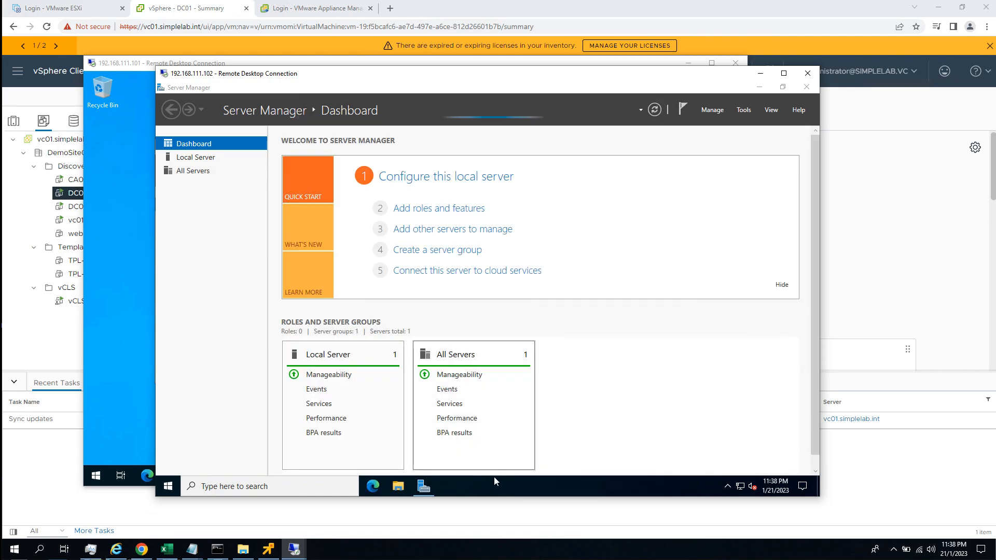
right_click(495, 477)
mouse_move(591, 287)
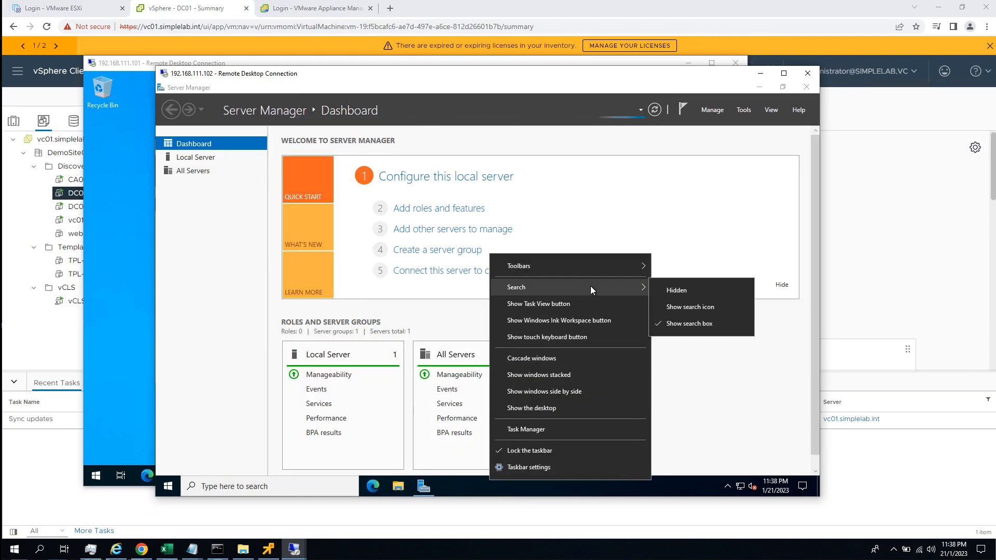
left_click(680, 290)
Open an administrator PowerShell on DC02 and run Set-Service gencounter -StartupType Disabled.
left_click(167, 490)
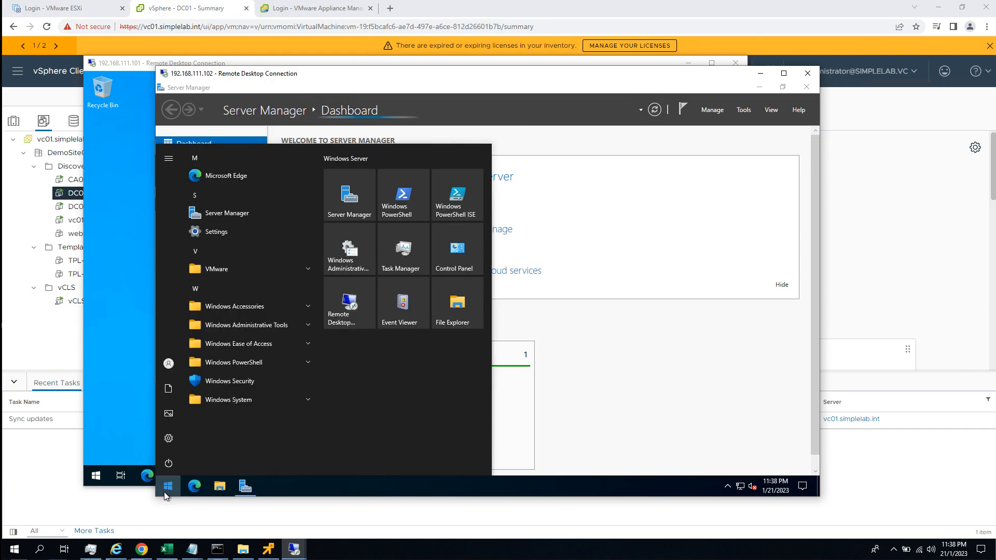
left_click(693, 217)
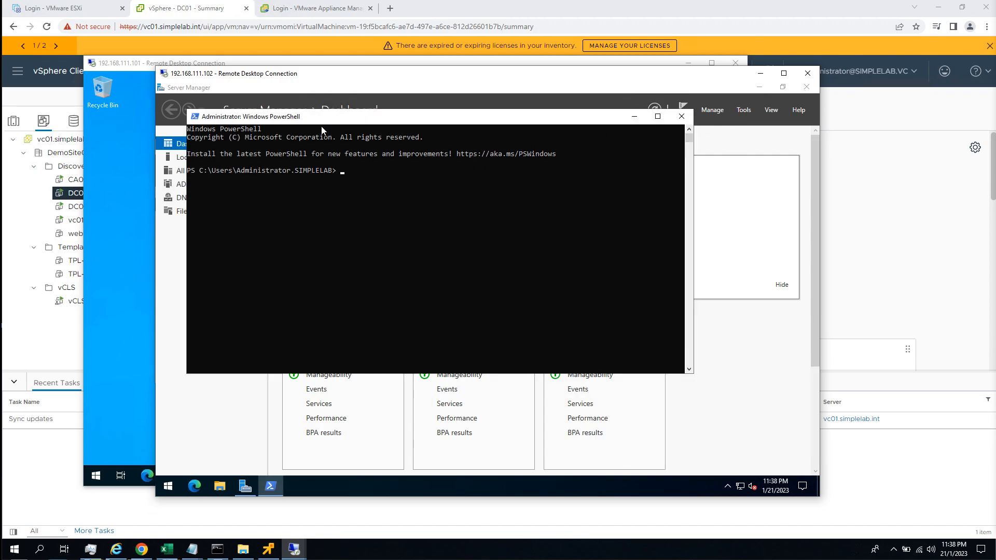
type("Set-Service gencounter -StartupType Disabled")
key("Return")
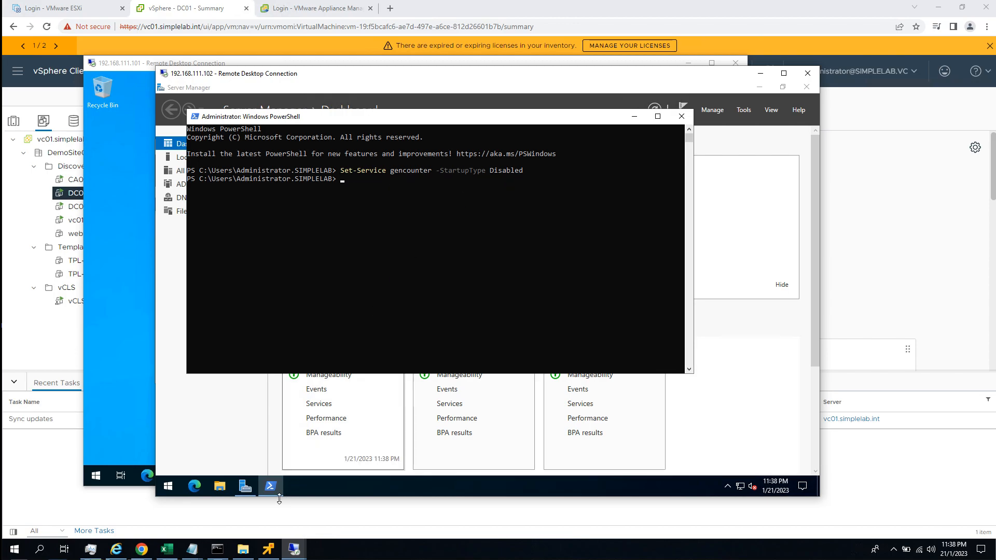
Restart DC02 with the reason Other (Unplanned).
right_click(167, 486)
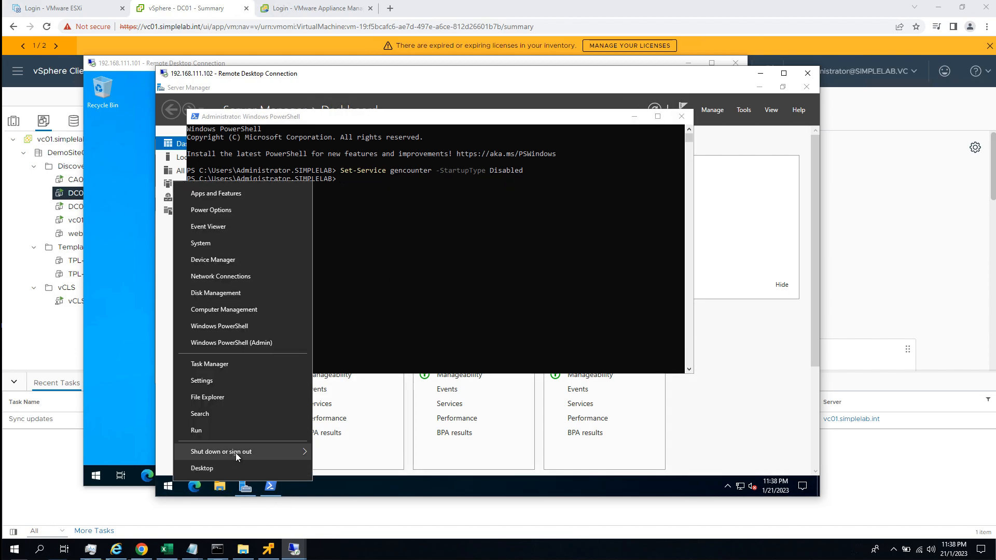
mouse_move(236, 453)
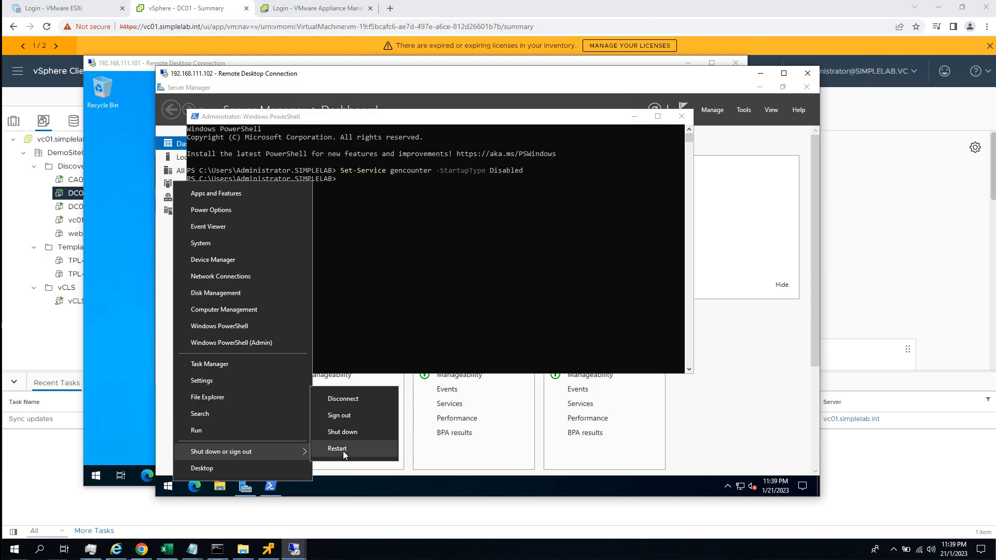
left_click(344, 453)
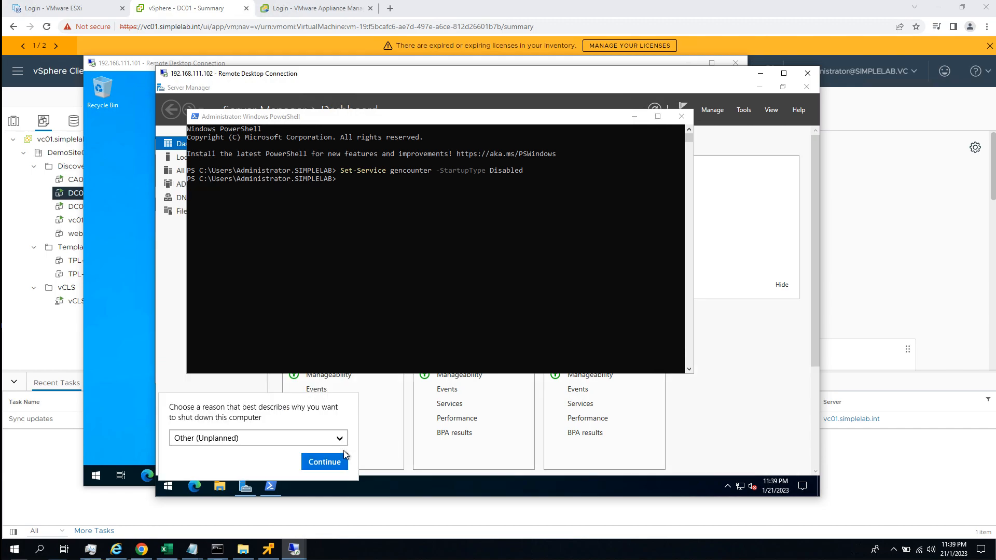
left_click(343, 457)
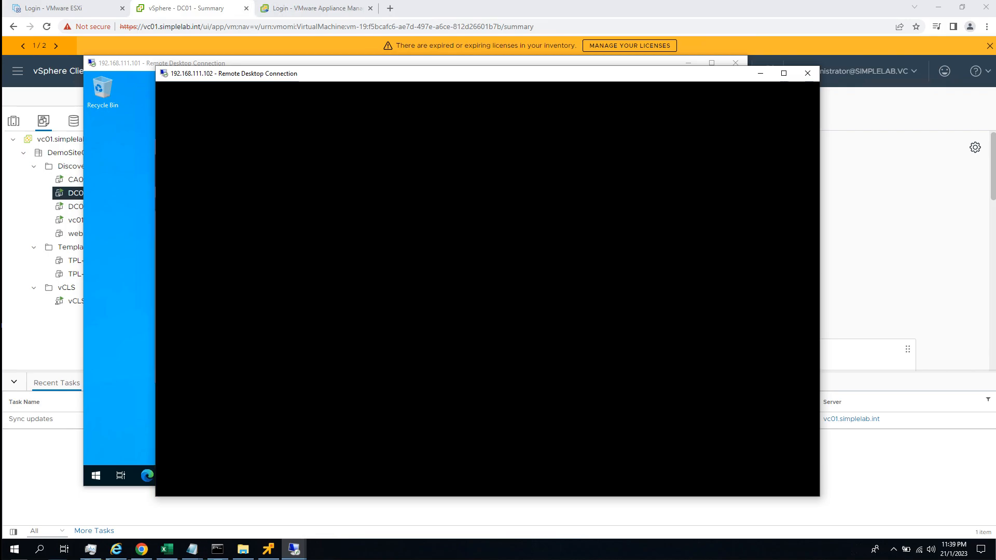
Return to the vSphere Client, refresh it, select the DC02 virtual machine and launch its remote console.
left_click(572, 297)
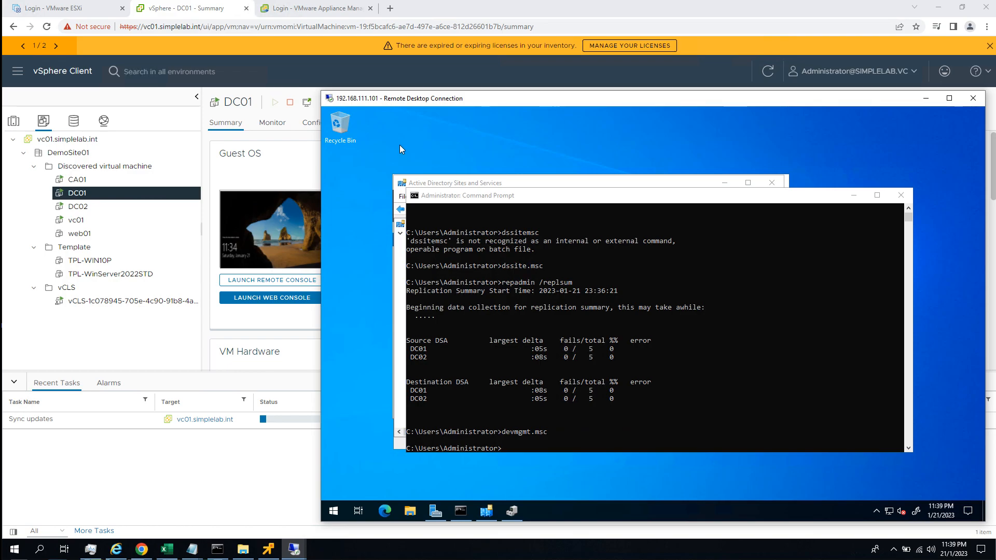
left_click(289, 160)
left_click(771, 72)
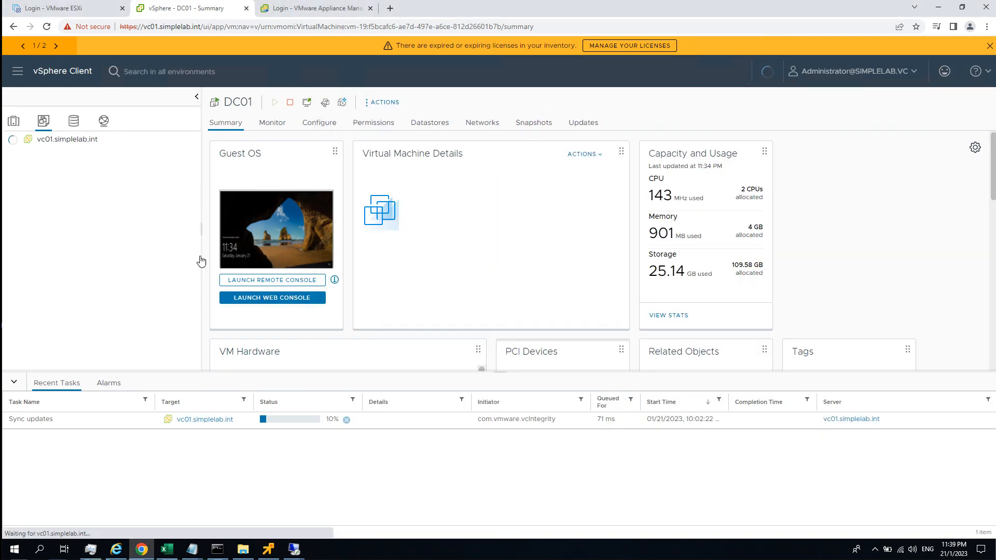
left_click(88, 207)
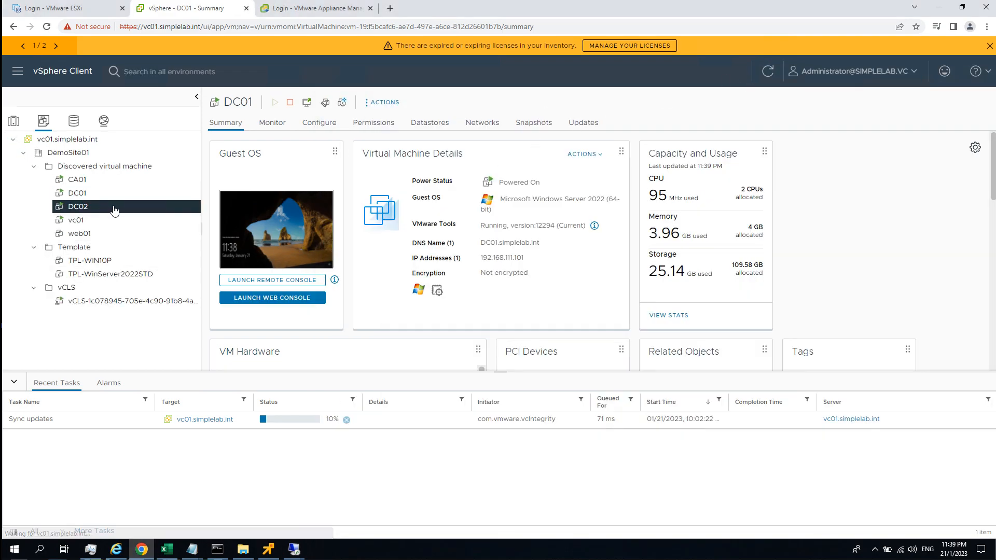
left_click(287, 285)
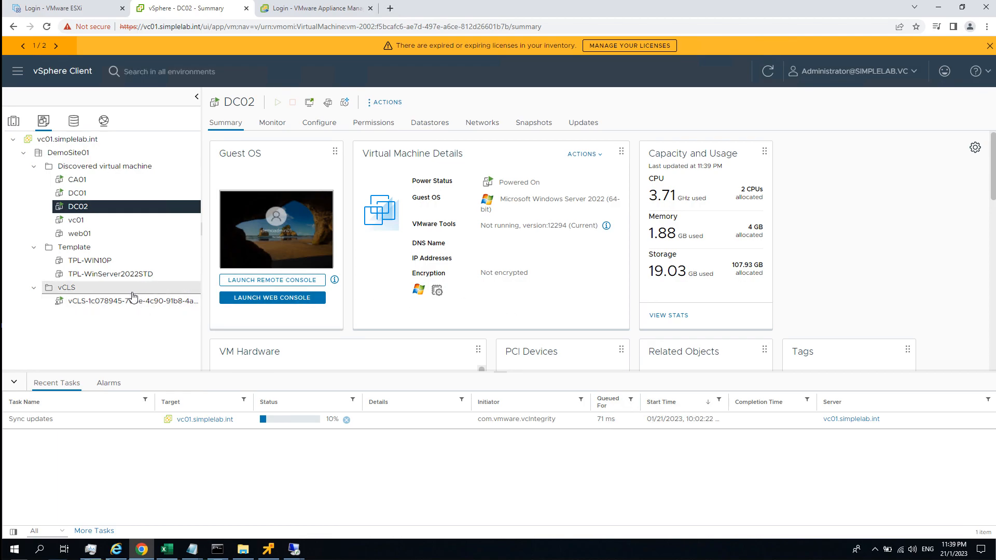
left_click(313, 256)
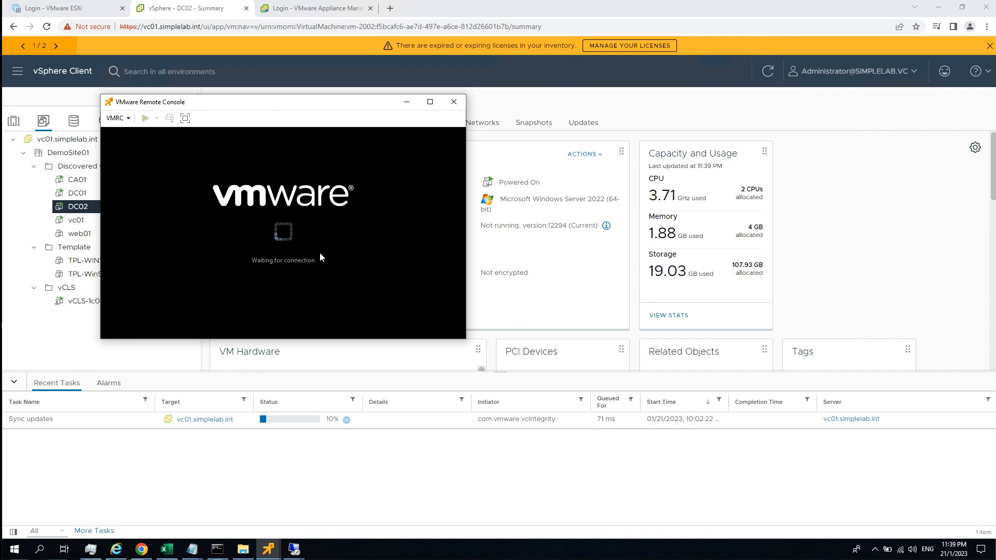
left_click(335, 237)
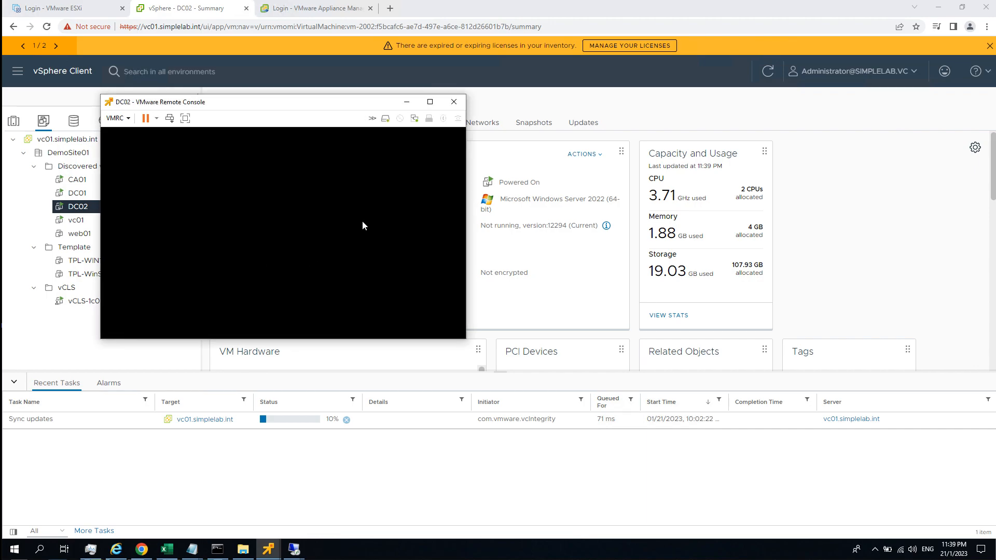
left_click(454, 101)
left_click(275, 297)
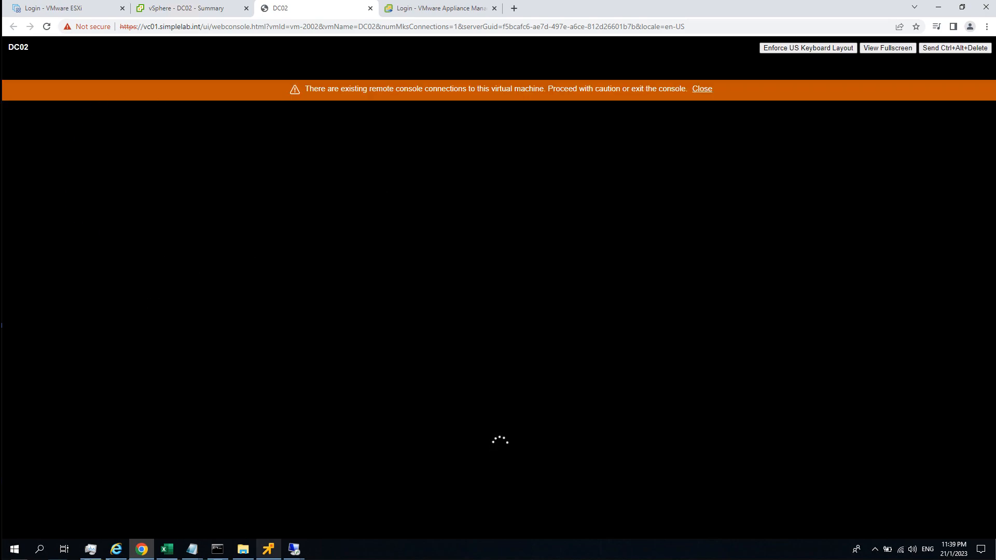
left_click(268, 553)
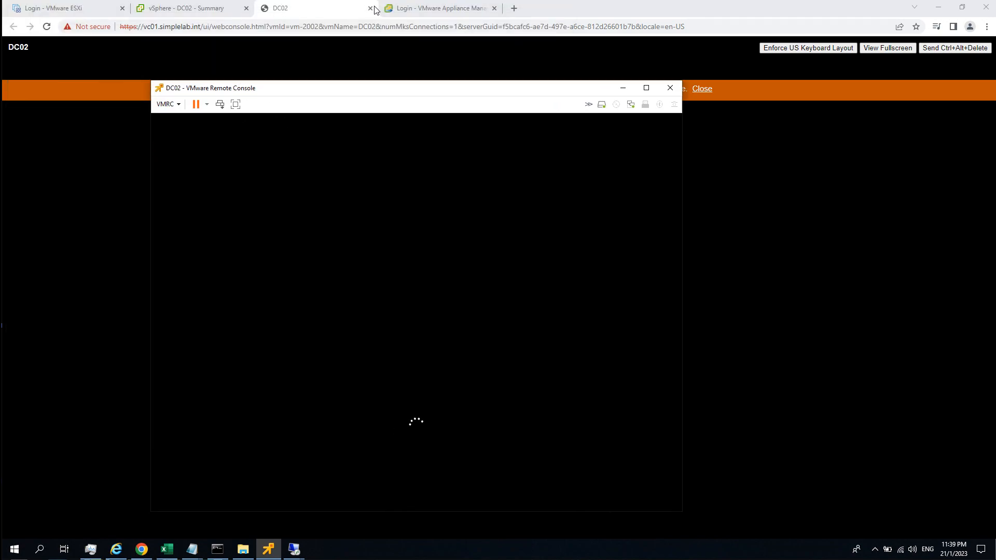
left_click(370, 9)
left_click(268, 549)
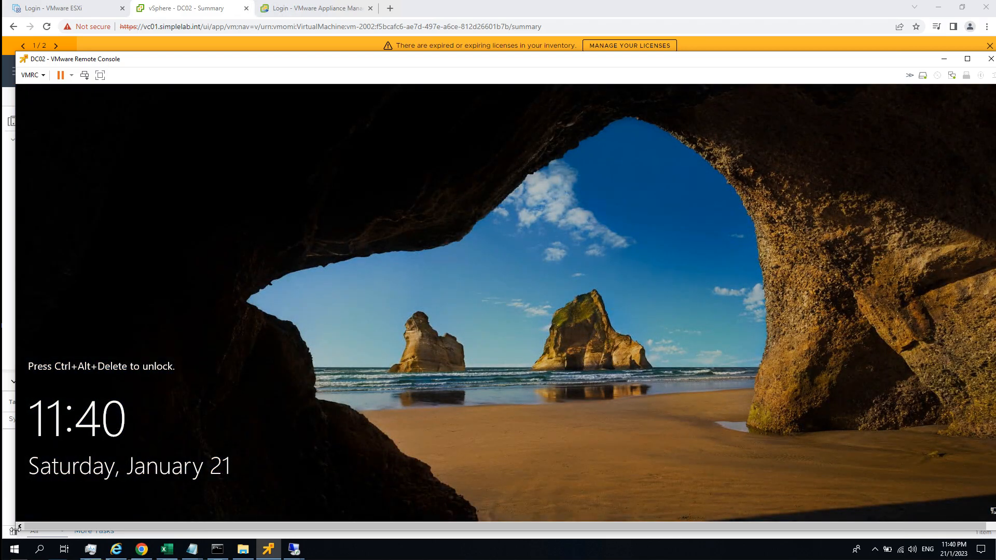
Shrink and reposition the DC02 remote console window, then start a new Remote Desktop connection to 192.168.111.102.
left_click_drag(18, 527, 266, 408)
left_click_drag(523, 62, 341, 66)
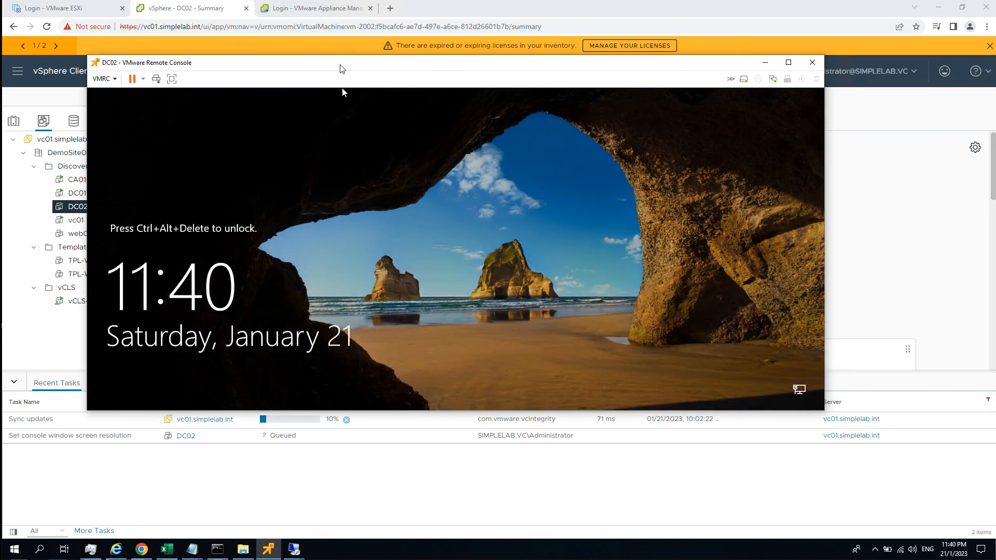
mouse_move(292, 550)
left_click(328, 522)
left_click(538, 221)
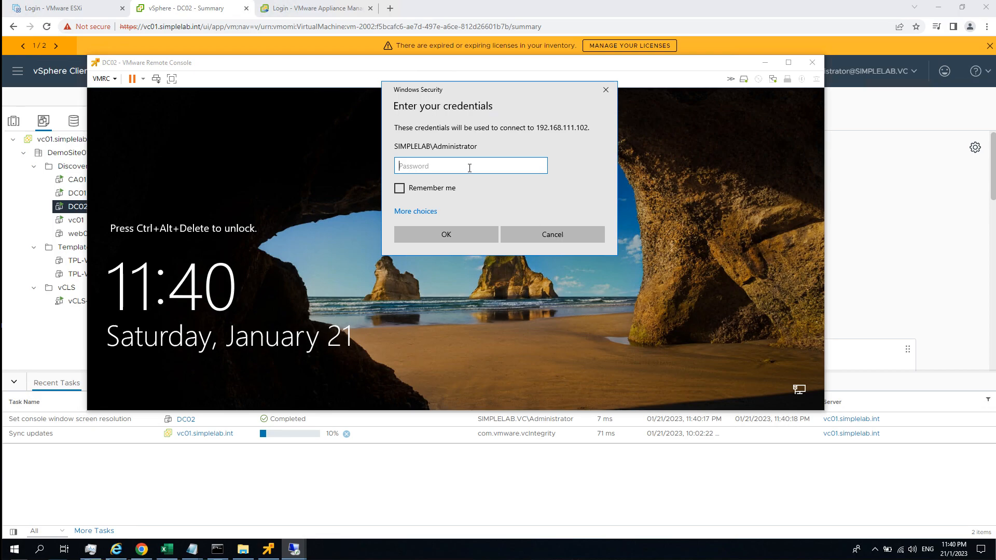
Enter the domain administrator's password to sign back in to DC02 over Remote Desktop after its restart.
type("VMware1!")
key("Return")
left_click(521, 256)
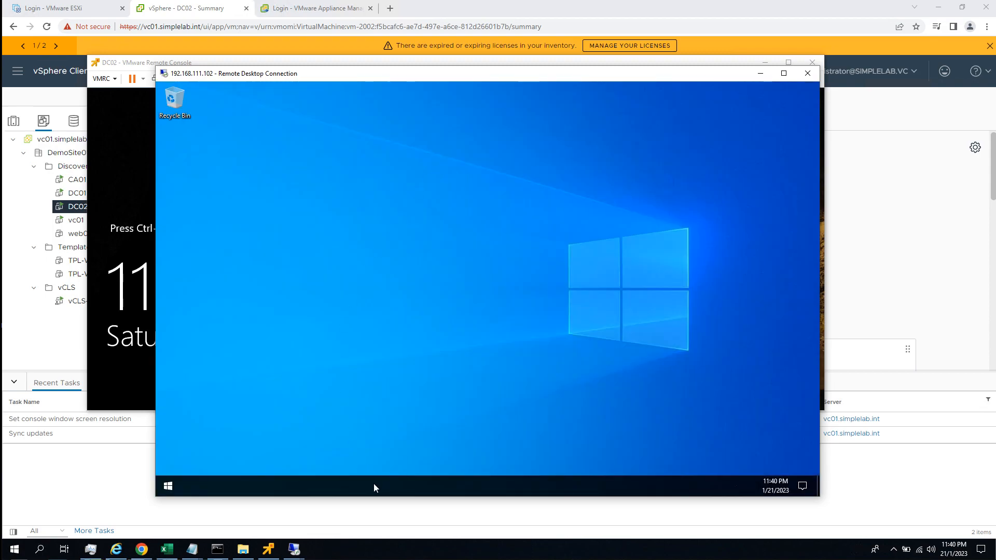
Open Task Manager on DC02, switch its CPU graph to logical processors, and minimize Task Manager and Server Manager.
right_click(374, 484)
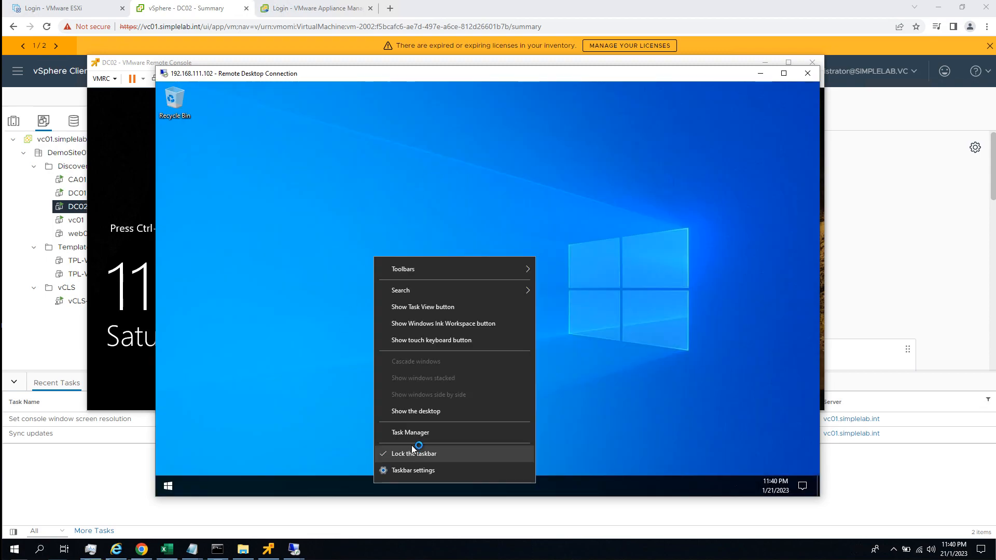
left_click(414, 433)
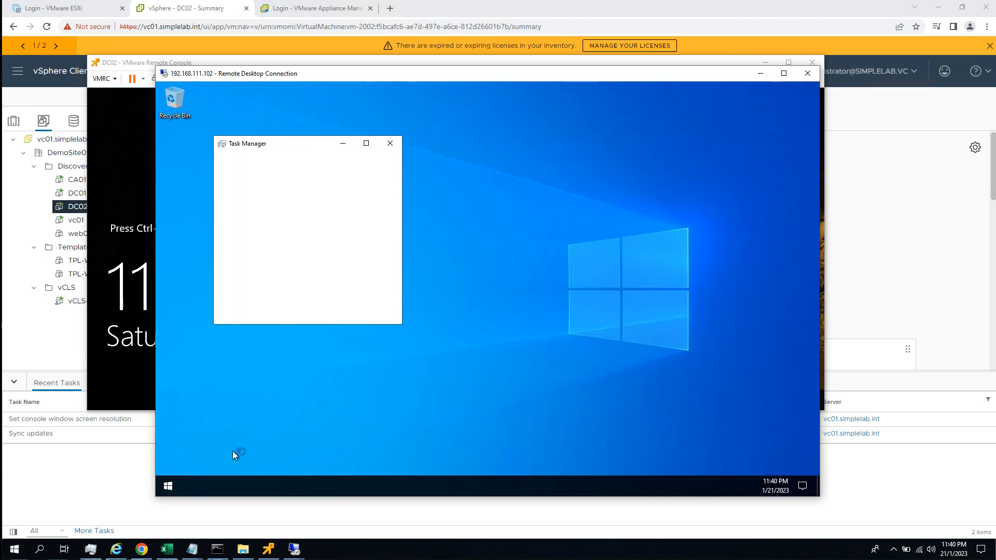
left_click(255, 311)
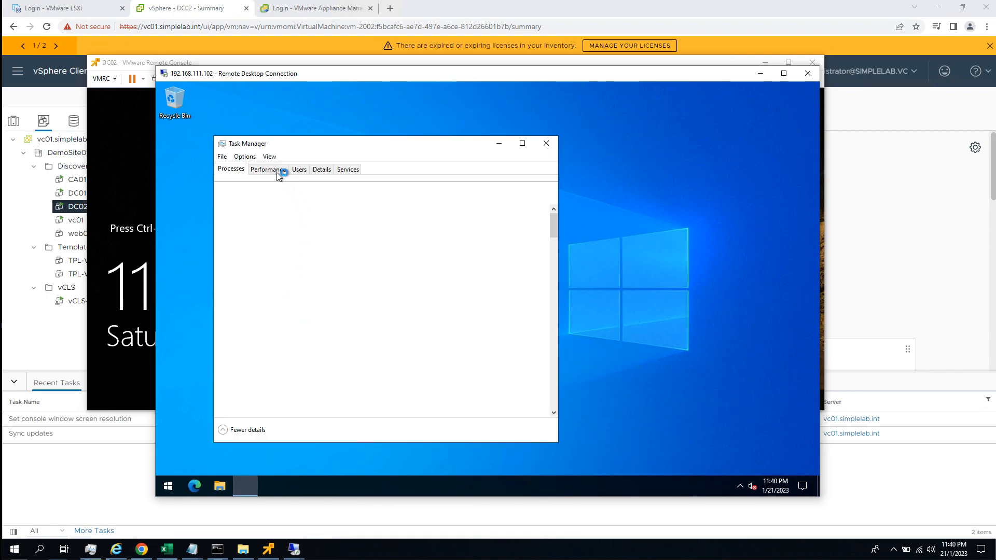
left_click(276, 171)
right_click(384, 229)
mouse_move(423, 234)
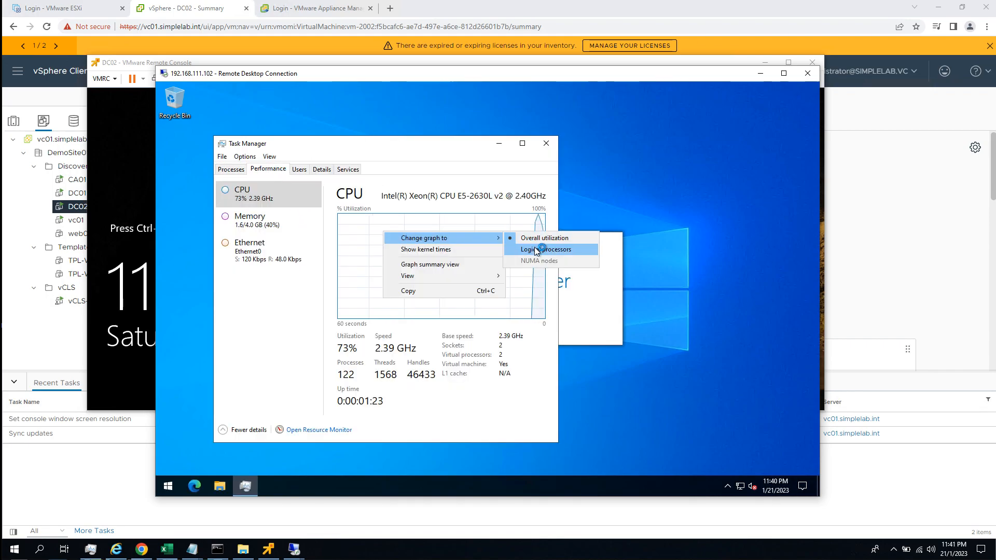
left_click(539, 247)
left_click(499, 144)
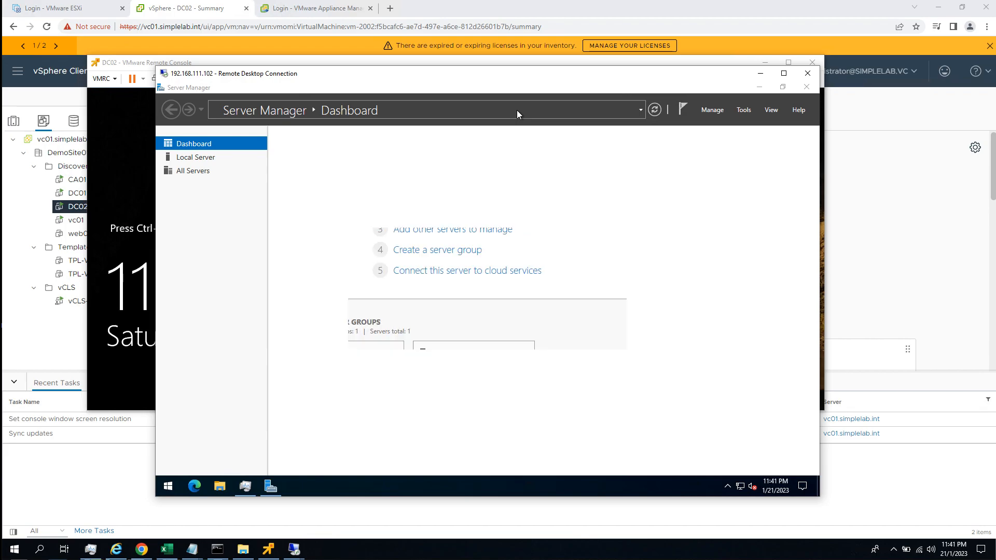
left_click(759, 87)
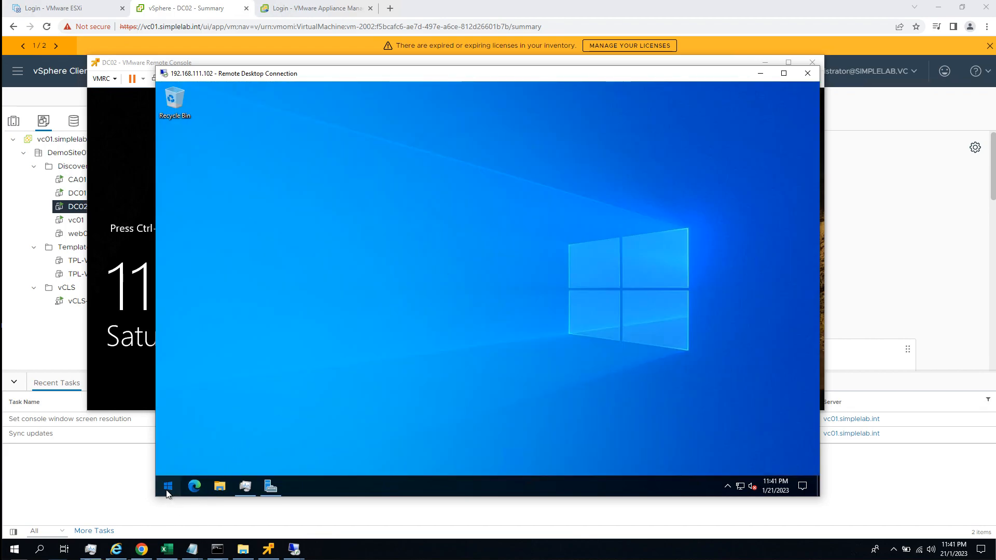
Open a Command Prompt on DC02 and launch Active Directory Sites and Services with dssite.msc.
left_click(168, 486)
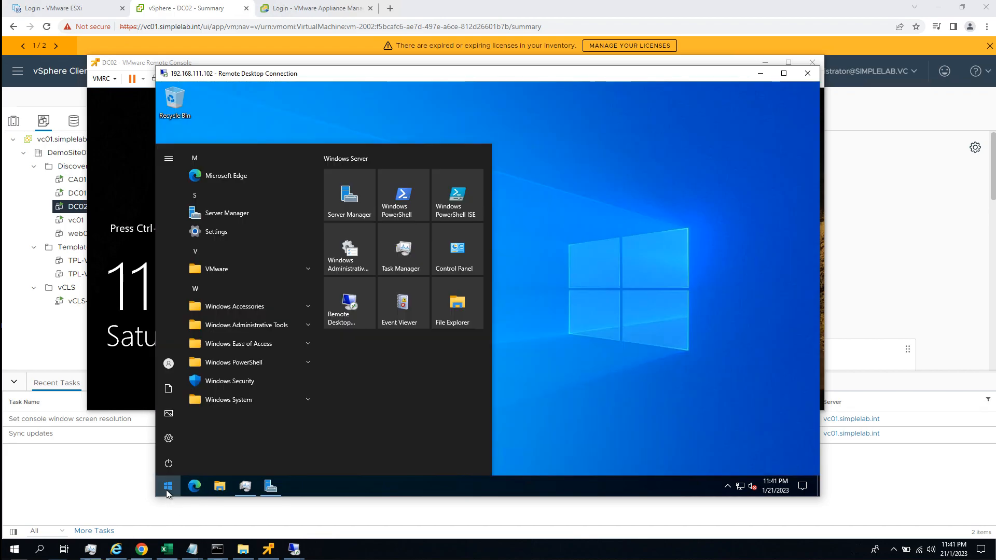
type("cmd")
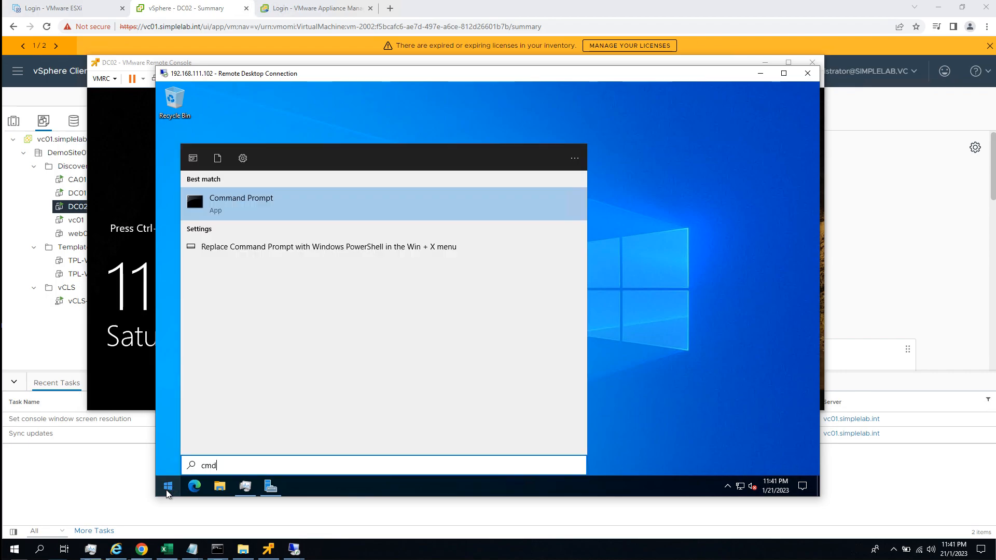
key("Return")
type("dsi")
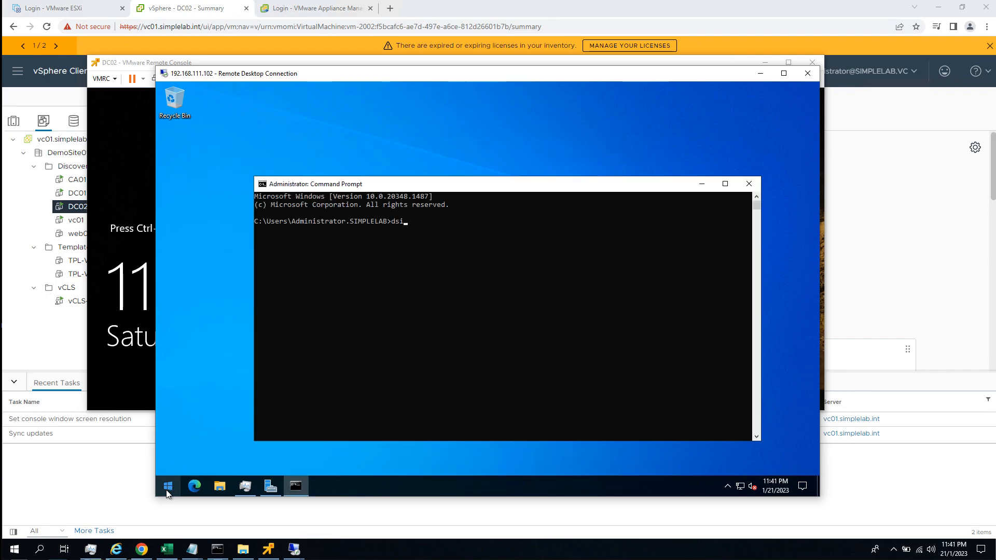
type("ite.msc")
key("Return")
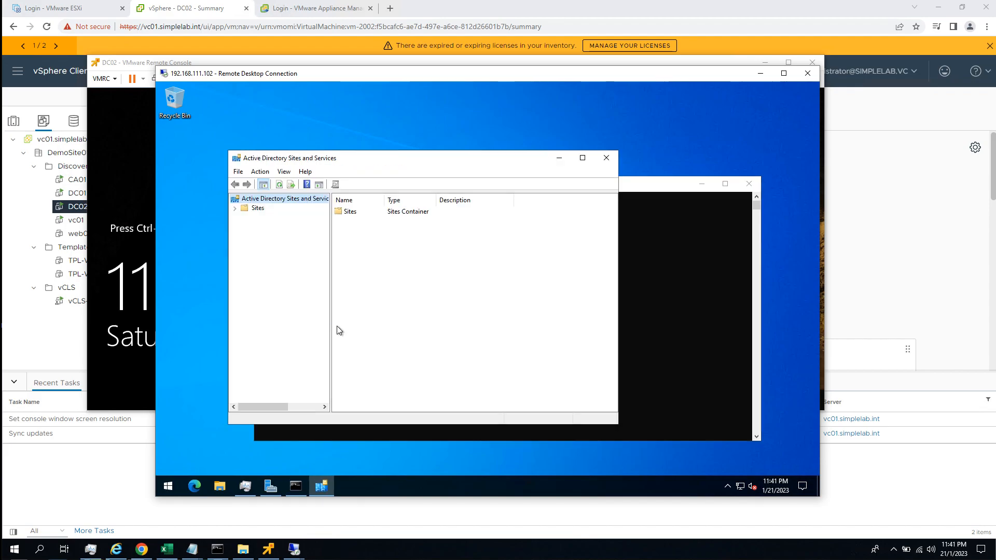
Expand Sites, 01SimepleProd and Servers to reveal the NTDS Settings of DC01 and DC02, widening the tree pane.
left_click(235, 208)
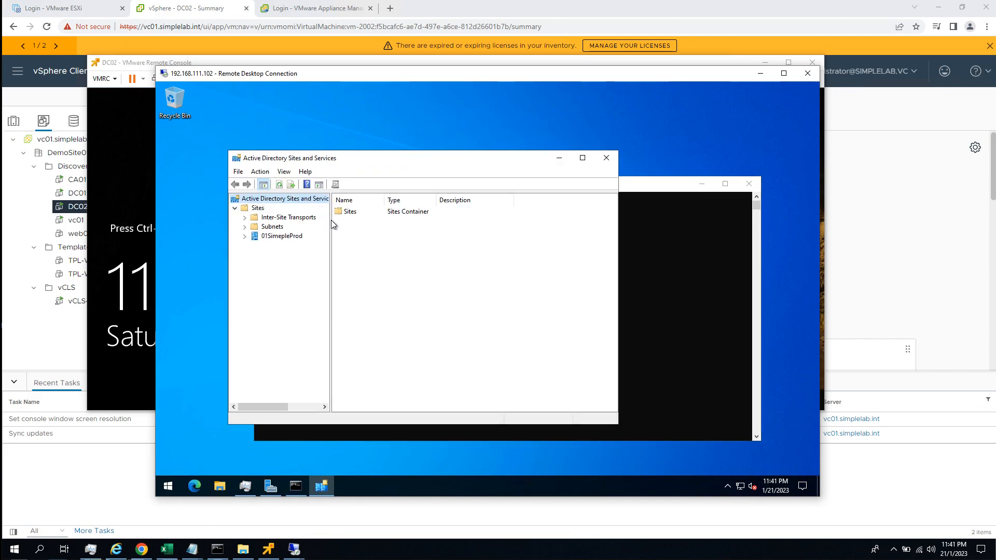
left_click_drag(379, 231, 378, 234)
left_click(245, 236)
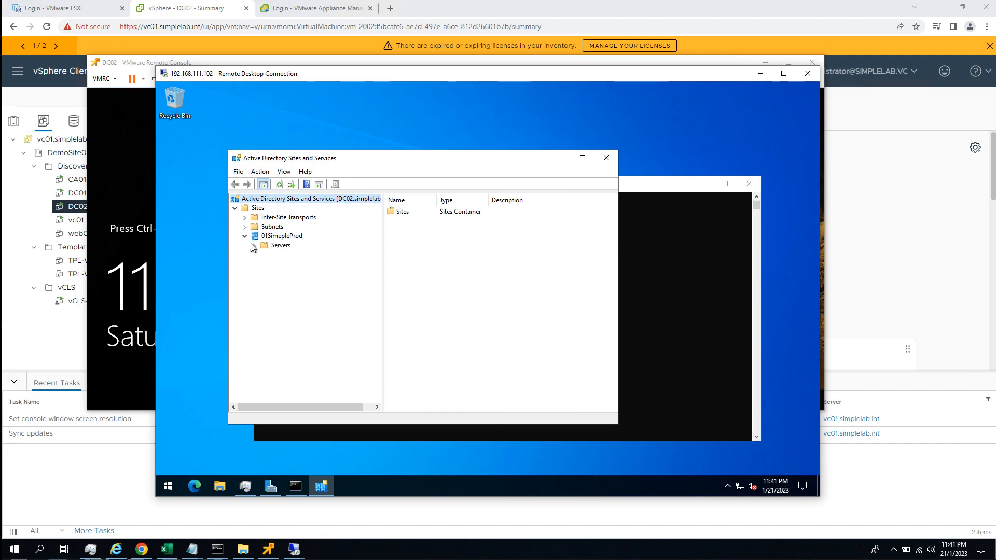
left_click(255, 246)
left_click(264, 263)
left_click(264, 255)
Force immediate replication of the connection from DC02 under DC01's NTDS Settings.
left_click(310, 264)
right_click(409, 213)
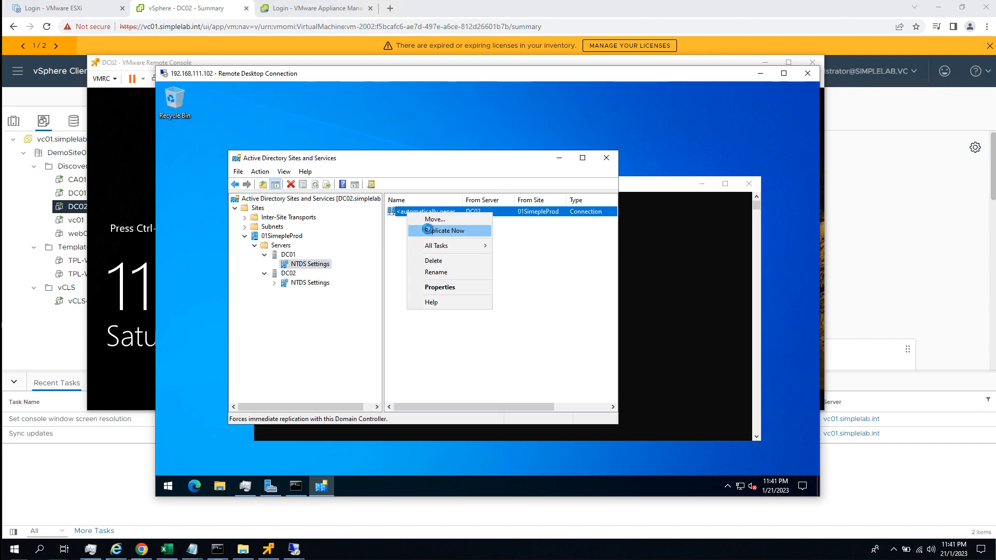
left_click(426, 230)
key("Return")
Force immediate replication of the connection from DC01 under DC02's NTDS Settings, and return to the Command Prompt.
left_click(310, 282)
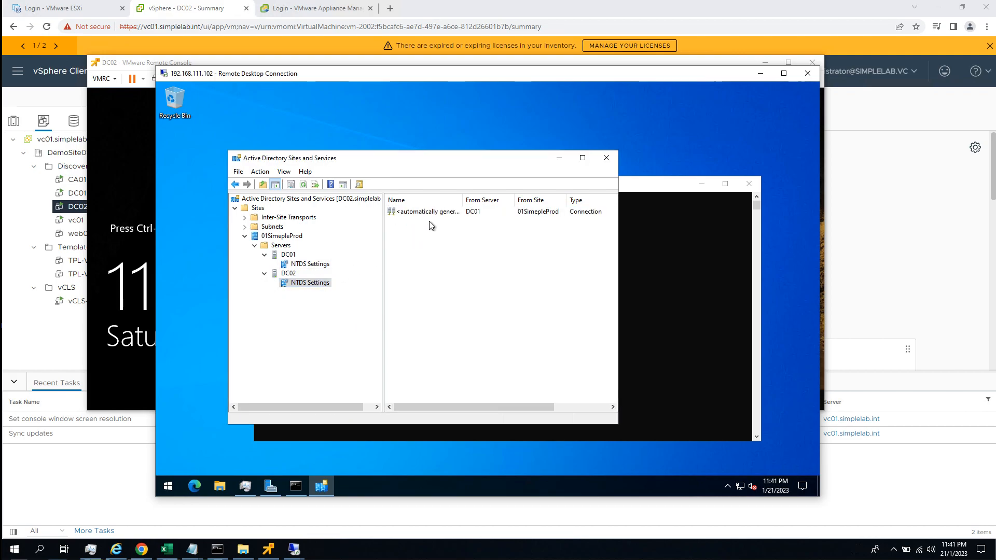
right_click(430, 213)
left_click(459, 231)
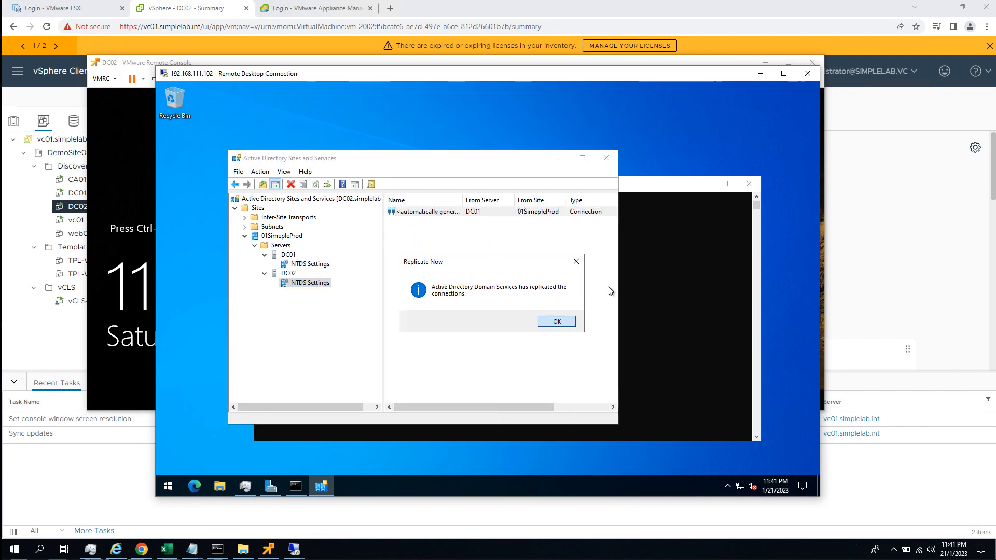
left_click(657, 261)
type("reoadn")
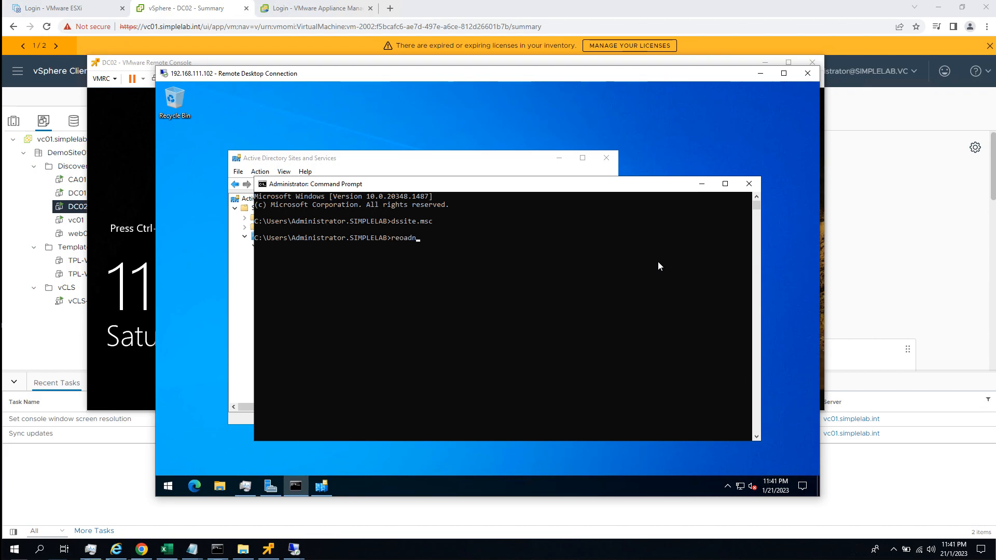
type("ub")
key("Return")
key("Return")
Run repadmin /replsum to check the replication summary of the domain controllers.
type("rep")
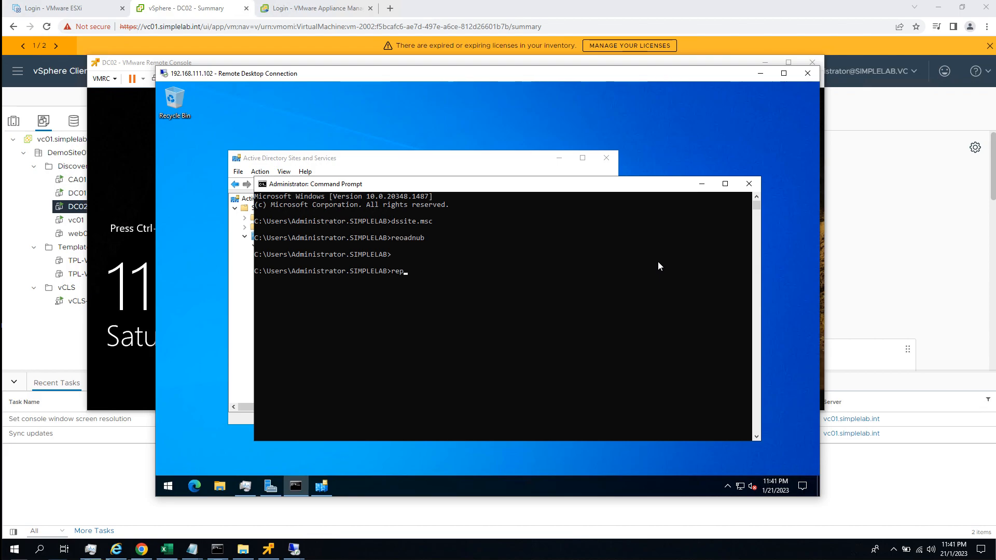
type("admin /replsum")
key("Return")
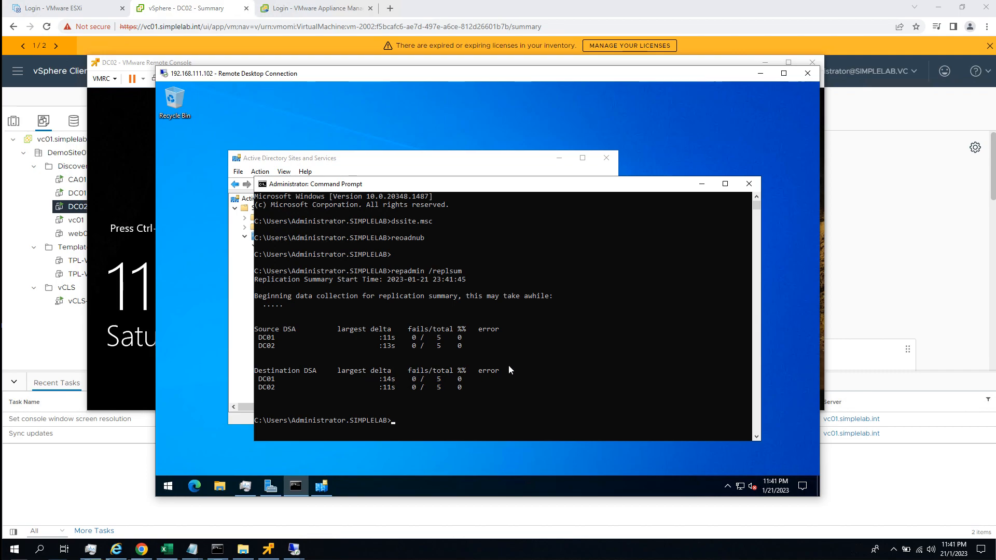